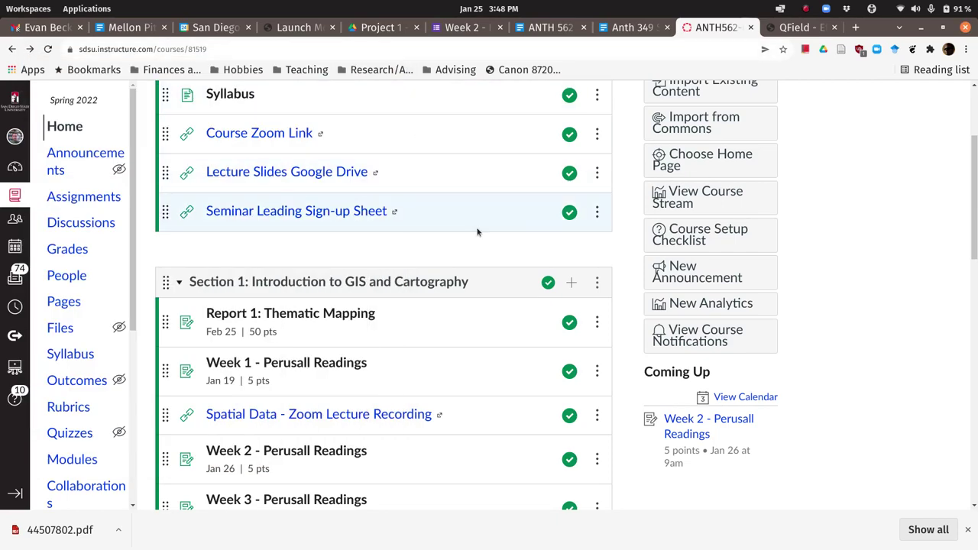
Open the Report 1: Thematic Mapping assignment from the ANTH562 Modules list.
{"action": "scroll", "coordinate": [845, 286], "scroll_direction": "up", "scroll_amount": 2}
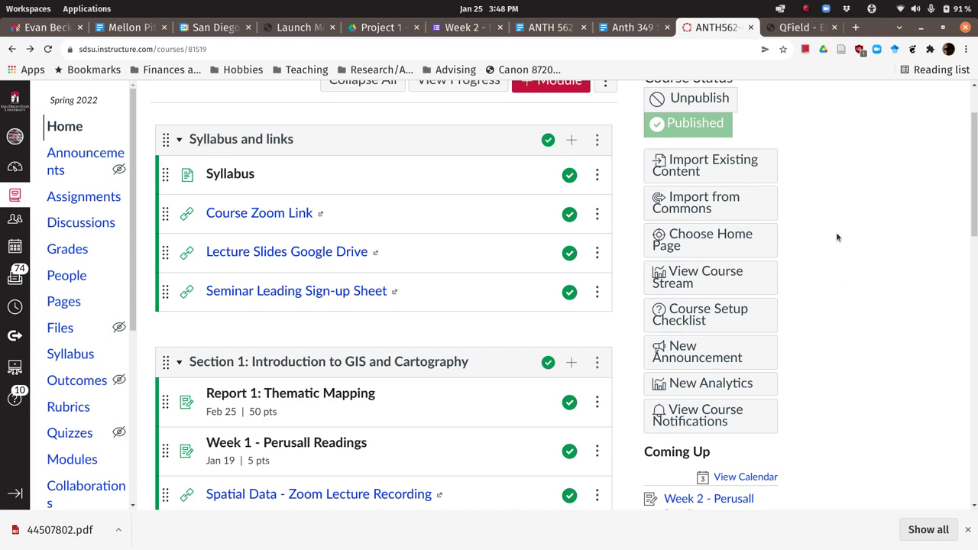
{"action": "scroll", "coordinate": [836, 233], "scroll_direction": "up", "scroll_amount": 2}
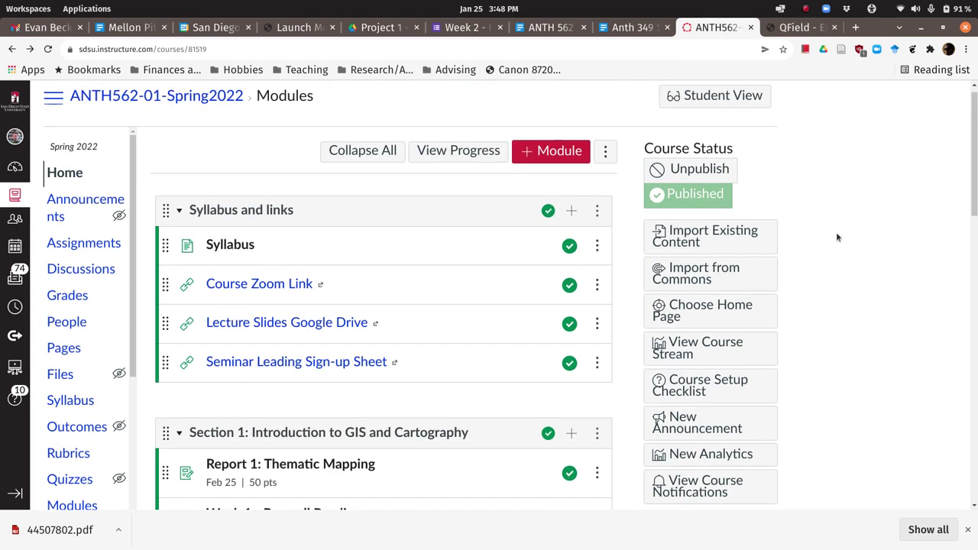
{"action": "scroll", "coordinate": [836, 237], "scroll_direction": "down", "scroll_amount": 3}
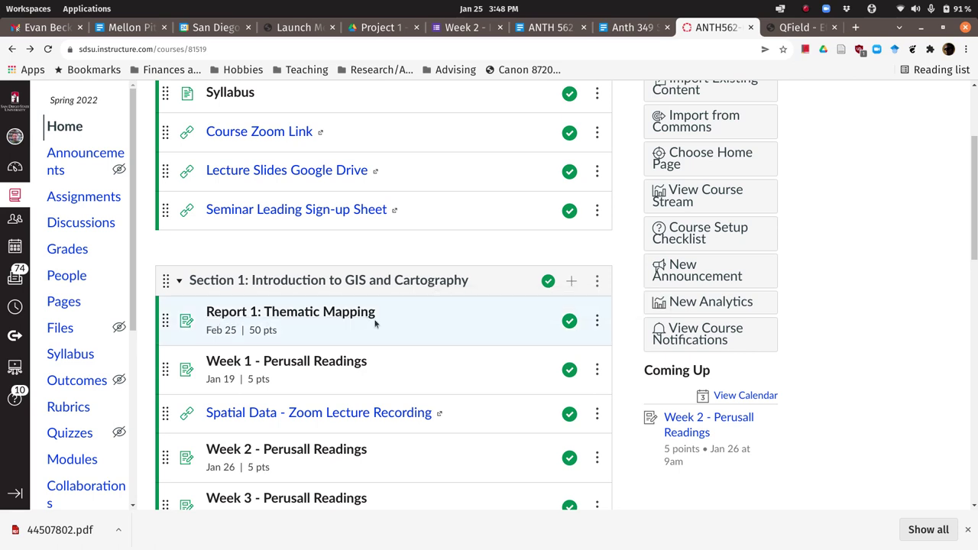
{"action": "left_click", "coordinate": [326, 313]}
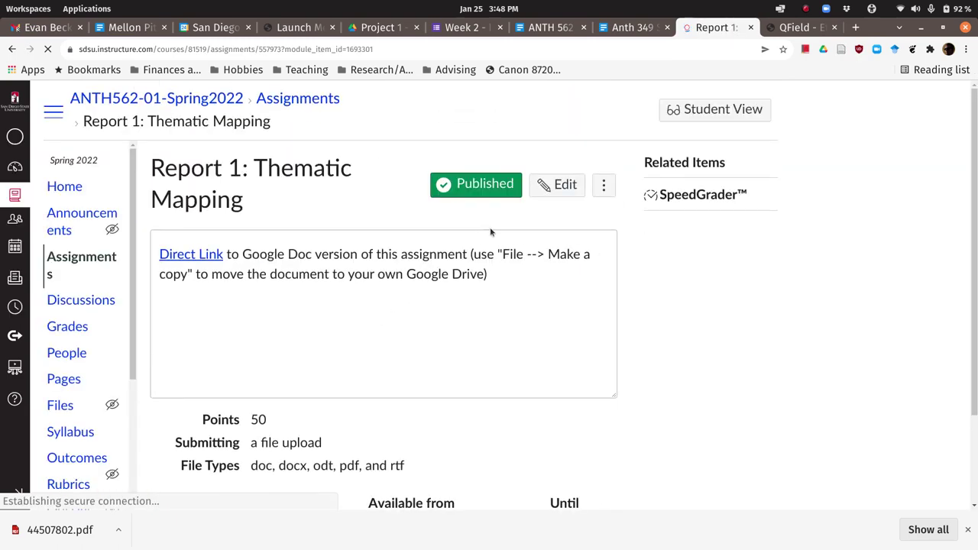
{"action": "scroll", "coordinate": [371, 345], "scroll_direction": "down", "scroll_amount": 5}
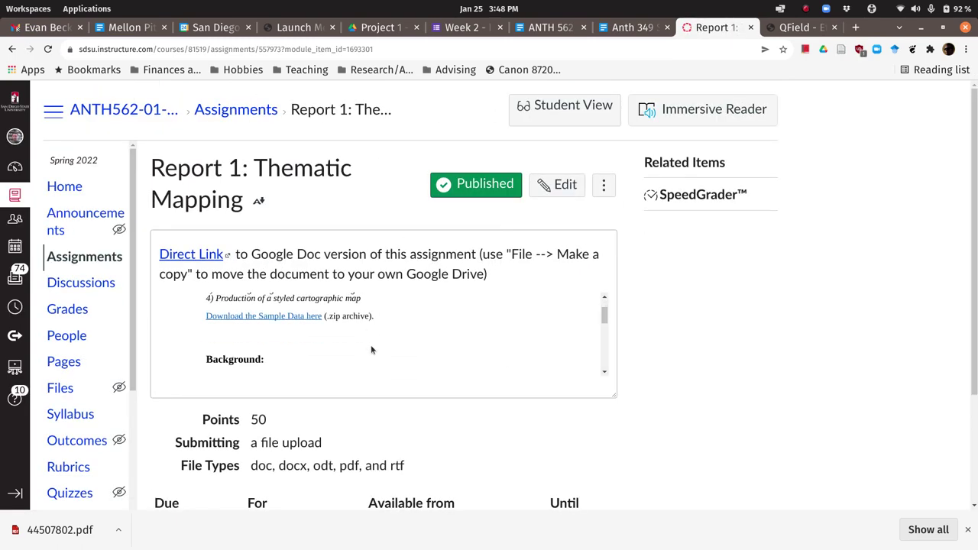
{"action": "scroll", "coordinate": [371, 349], "scroll_direction": "up", "scroll_amount": 5}
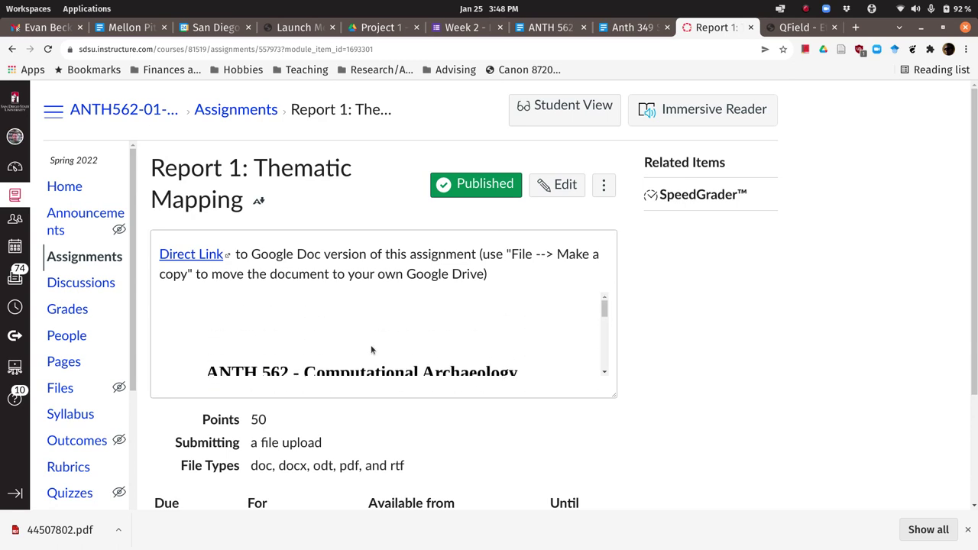
Open the Project 1 - Description Google Doc, check File > Make a copy, and read through it.
{"action": "left_click", "coordinate": [198, 255]}
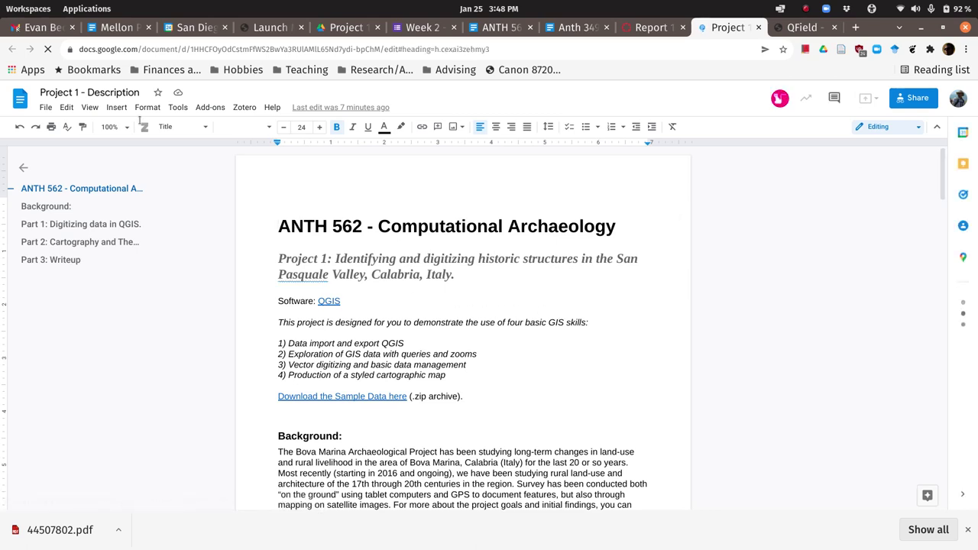
{"action": "left_click", "coordinate": [46, 108]}
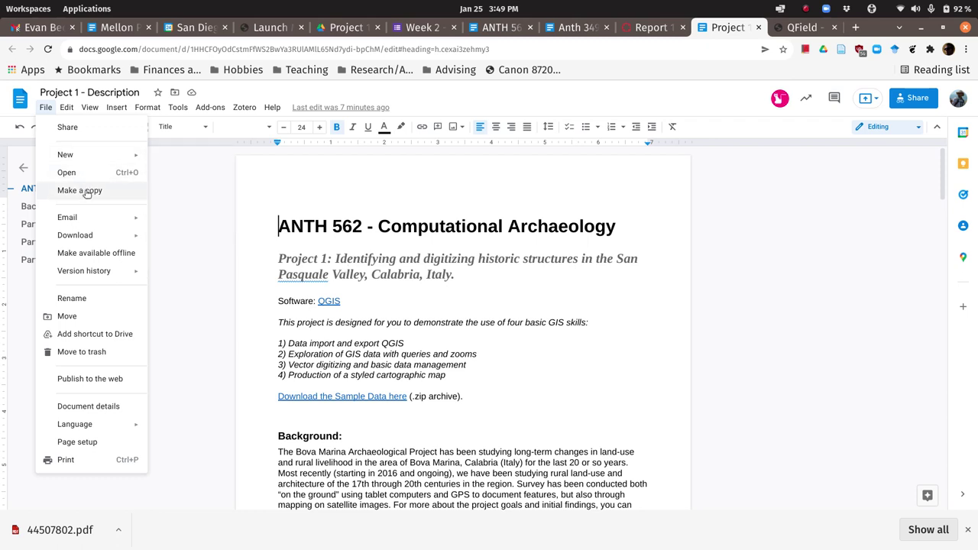
{"action": "left_click", "coordinate": [536, 356]}
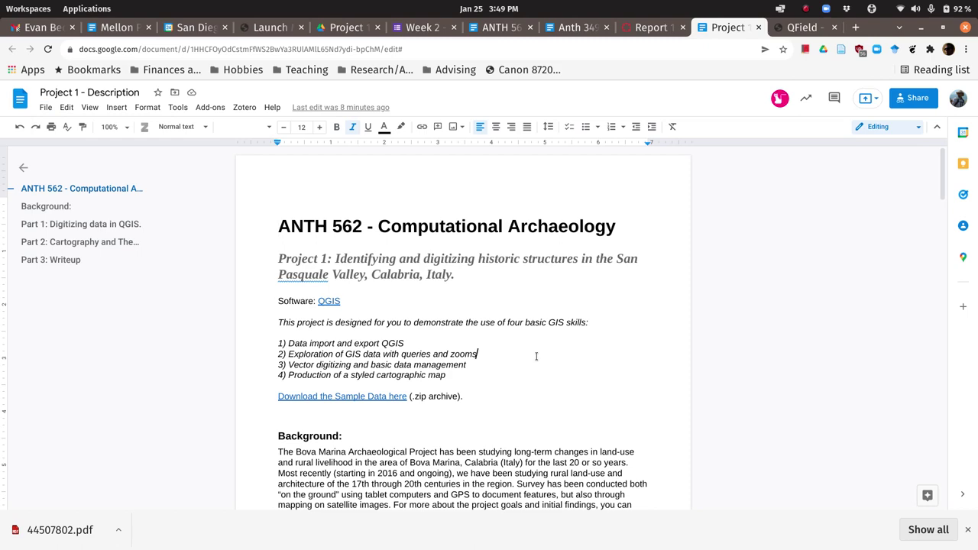
{"action": "scroll", "coordinate": [536, 356], "scroll_direction": "down", "scroll_amount": 5}
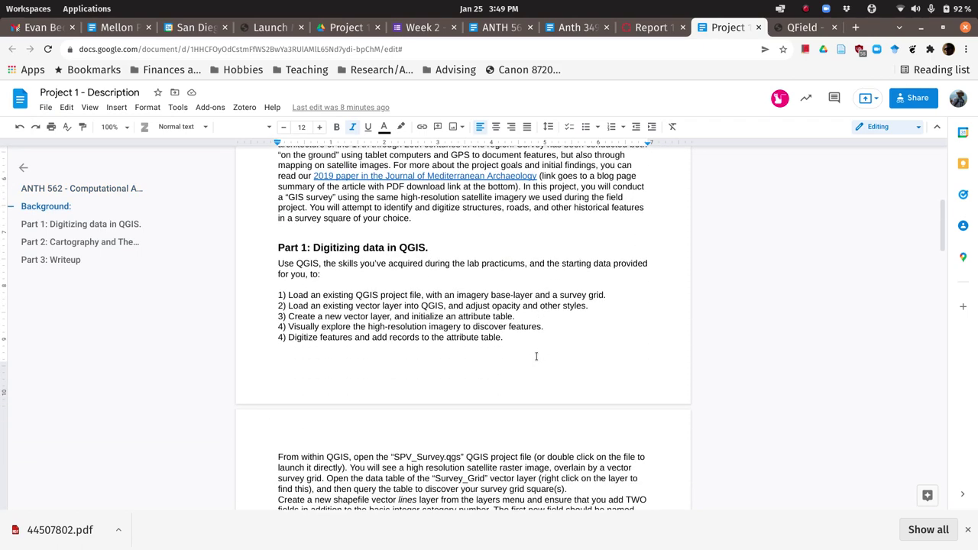
{"action": "scroll", "coordinate": [536, 361], "scroll_direction": "down", "scroll_amount": 10}
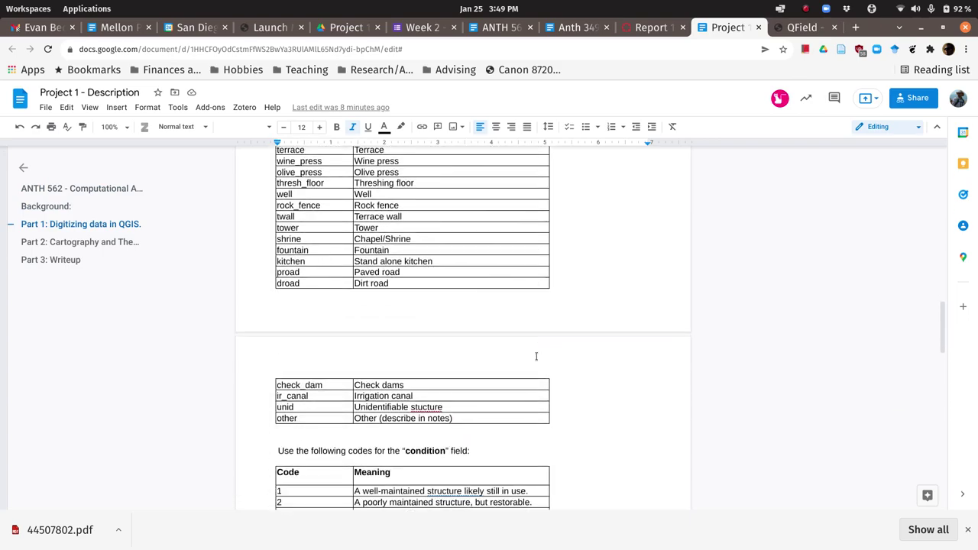
{"action": "scroll", "coordinate": [536, 356], "scroll_direction": "down", "scroll_amount": 5}
{"action": "scroll", "coordinate": [536, 356], "scroll_direction": "up", "scroll_amount": 15}
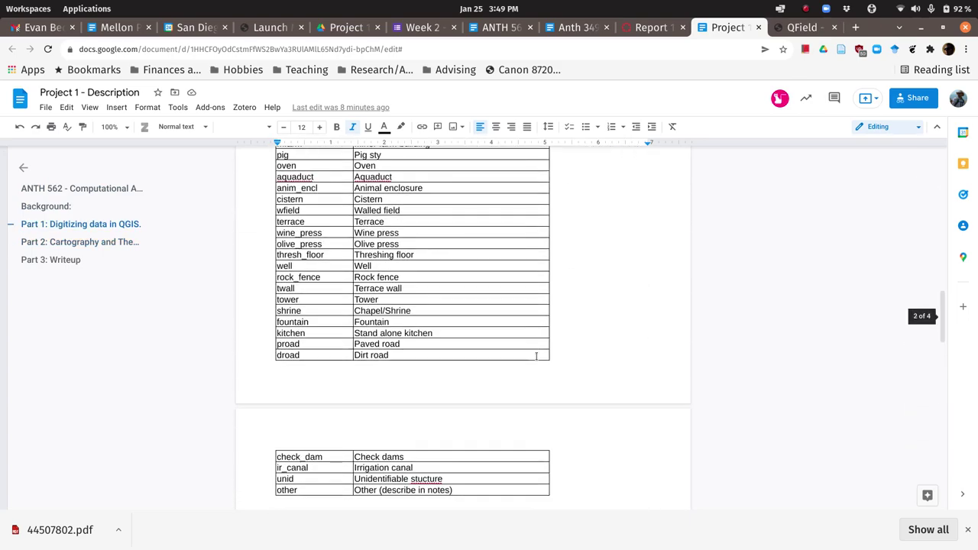
{"action": "scroll", "coordinate": [536, 356], "scroll_direction": "up", "scroll_amount": 10}
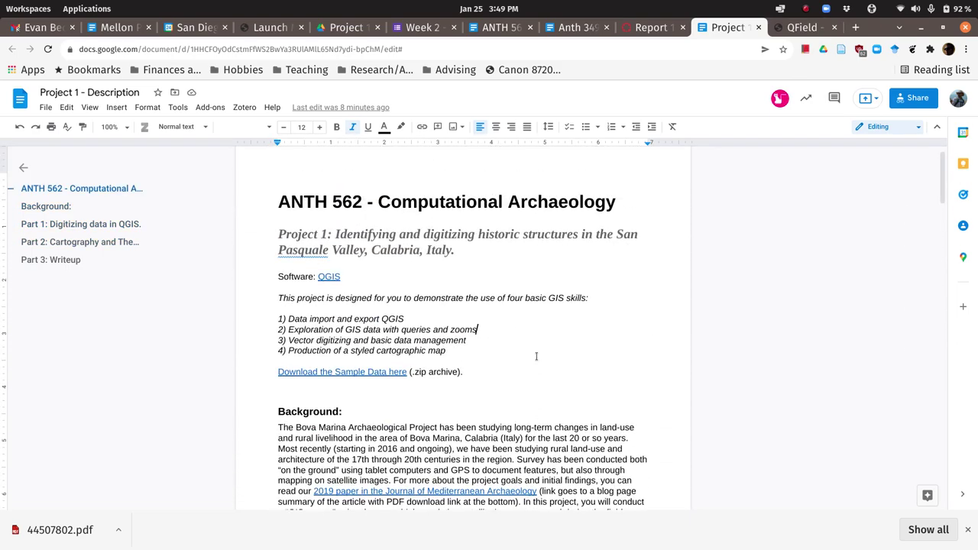
{"action": "scroll", "coordinate": [536, 356], "scroll_direction": "down", "scroll_amount": 1}
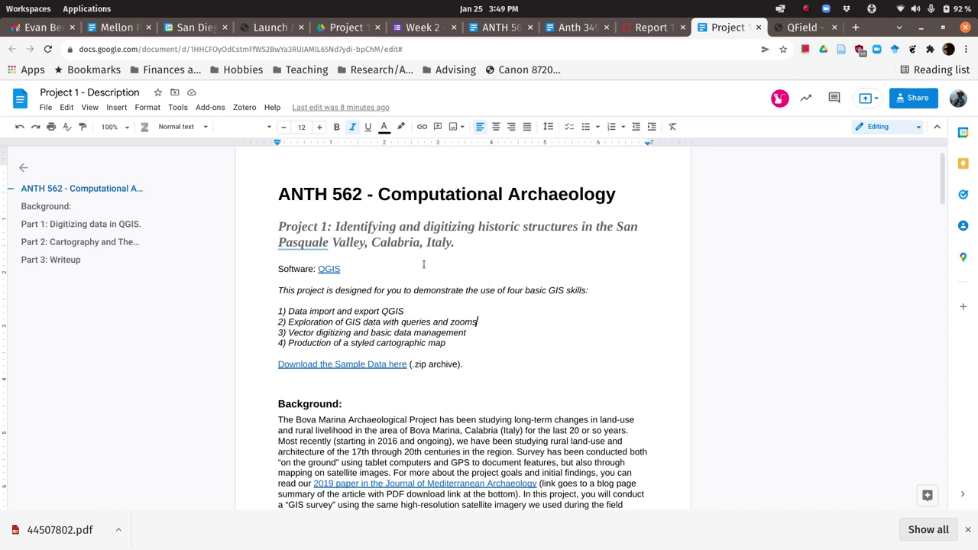
Follow the Software line's QGIS link to the qgis.org home page showing QGIS 3.22.
{"action": "left_click", "coordinate": [330, 269]}
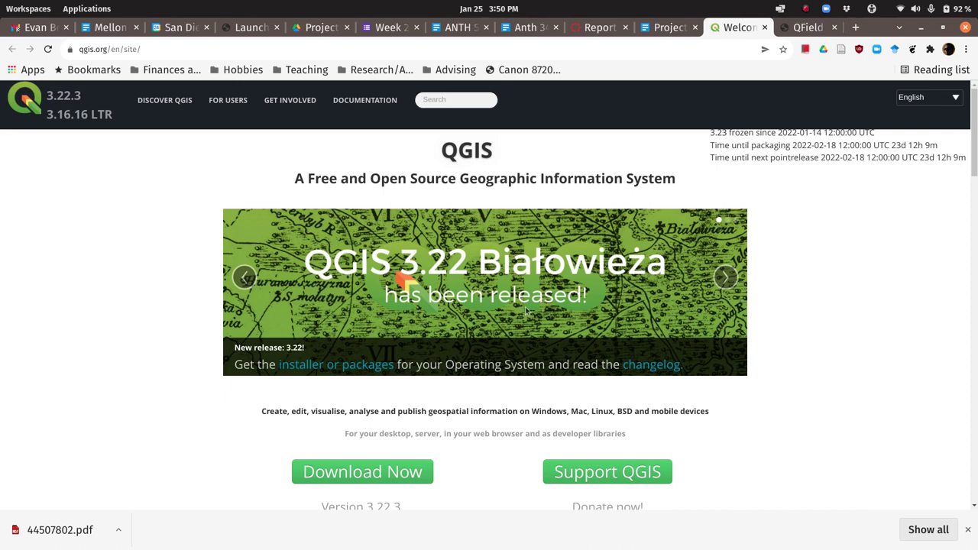
{"action": "scroll", "coordinate": [446, 384], "scroll_direction": "down", "scroll_amount": 2}
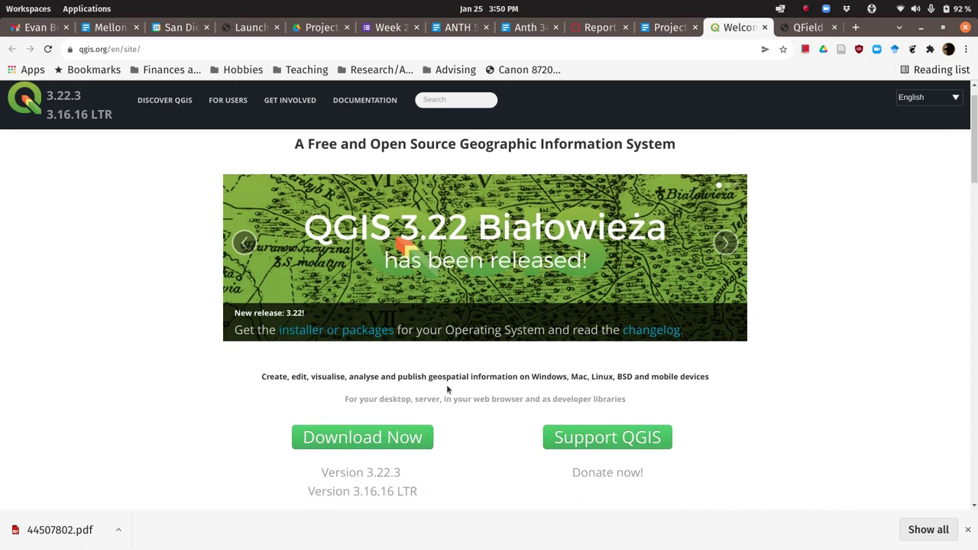
{"action": "scroll", "coordinate": [446, 384], "scroll_direction": "up", "scroll_amount": 2}
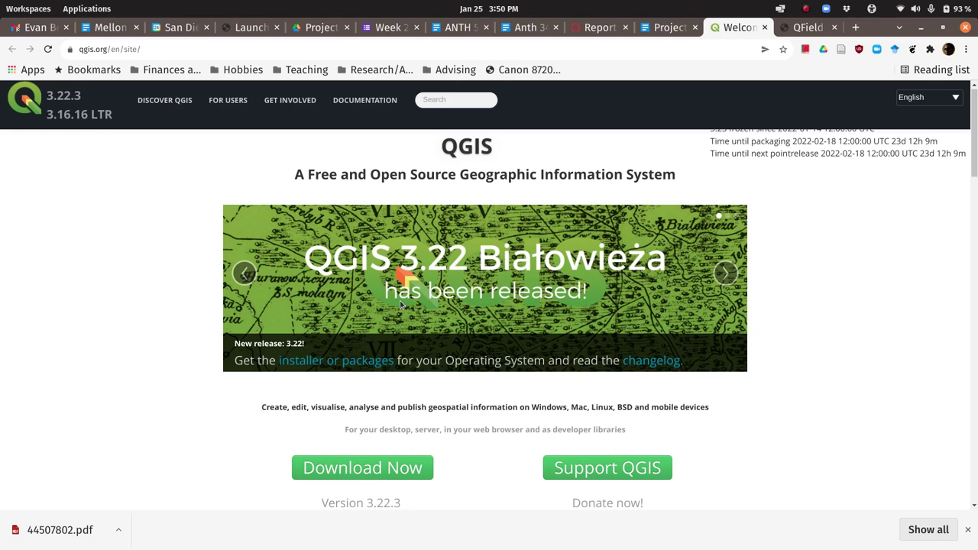
{"action": "scroll", "coordinate": [400, 304], "scroll_direction": "down", "scroll_amount": 2}
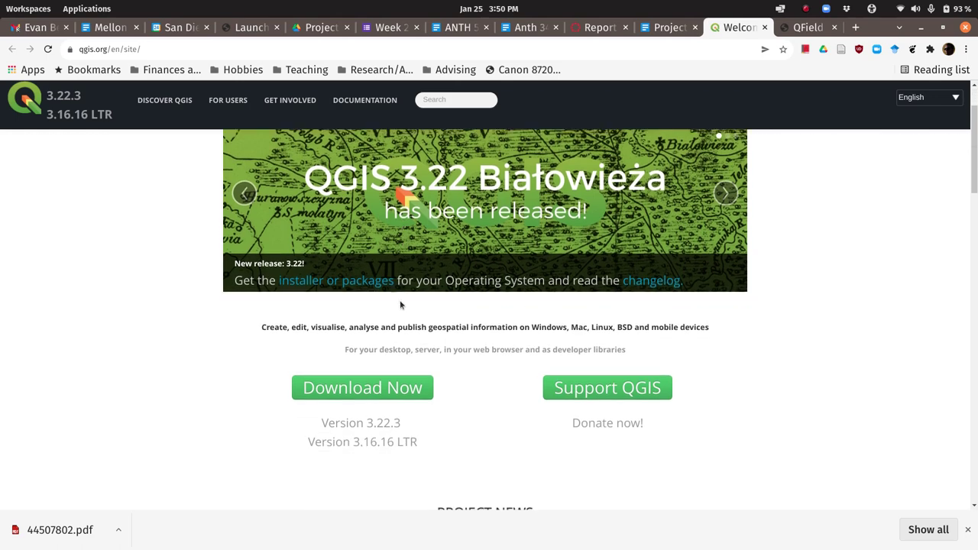
Go to the QGIS download page and expand the Download for Windows section.
{"action": "left_click", "coordinate": [382, 387]}
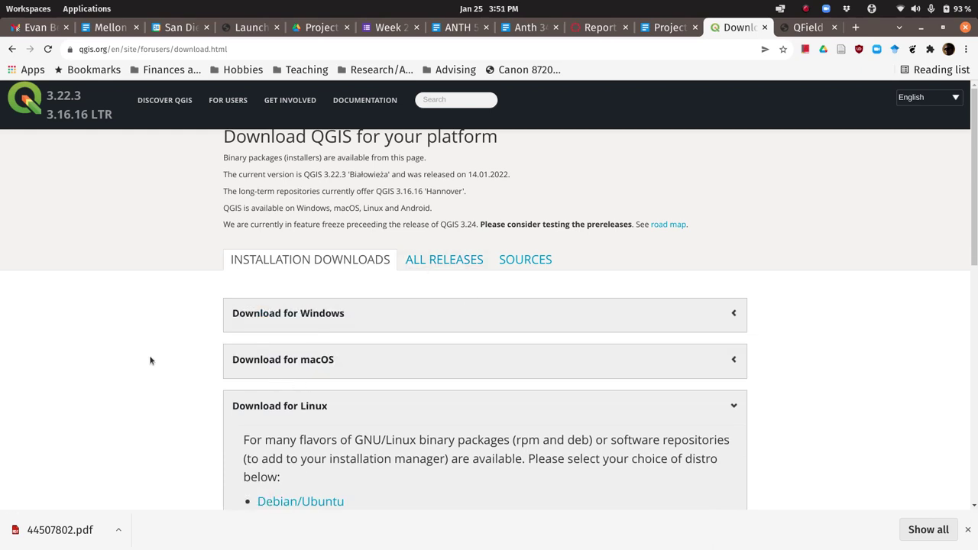
{"action": "scroll", "coordinate": [148, 296], "scroll_direction": "down", "scroll_amount": 2}
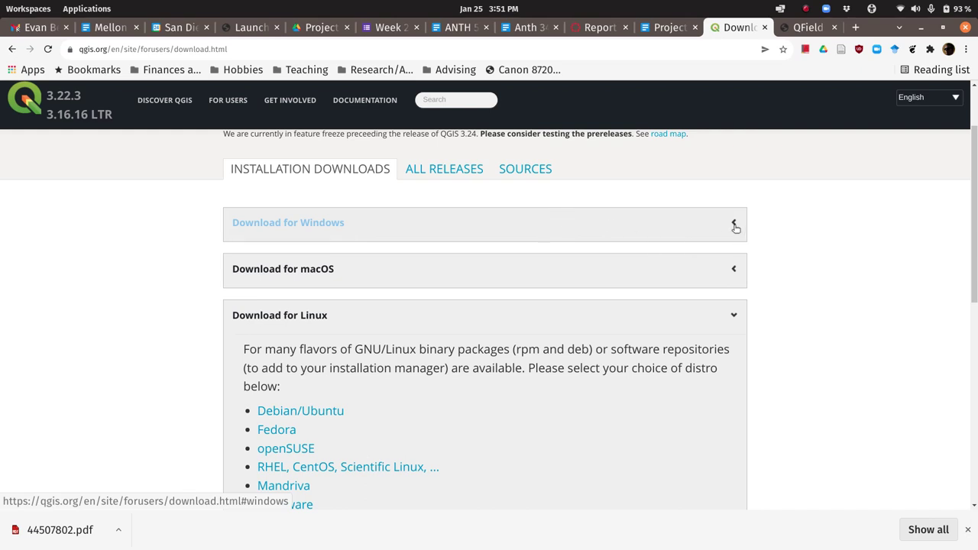
{"action": "left_click", "coordinate": [734, 227]}
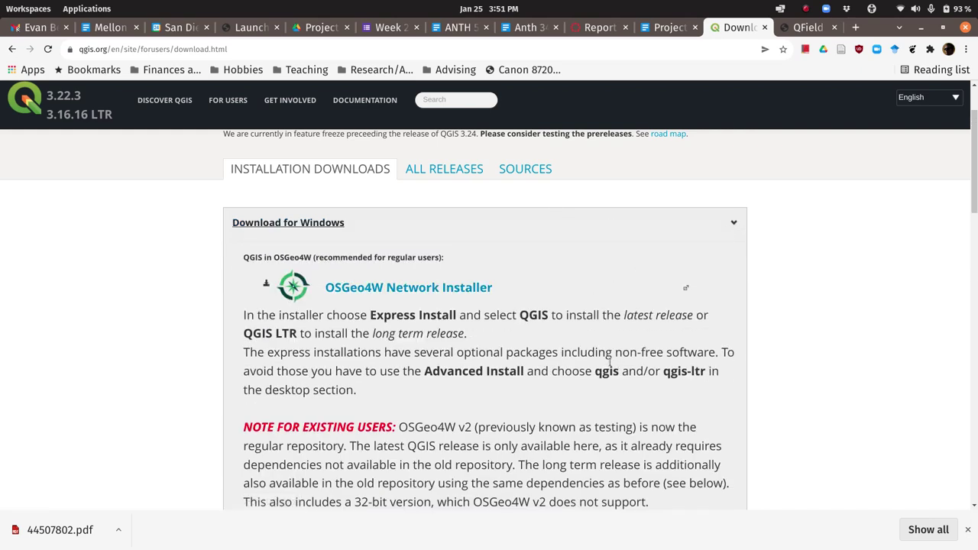
Review the OSGeo4W network installer and the 3.22 and 3.16 standalone installers.
{"action": "scroll", "coordinate": [593, 349], "scroll_direction": "down", "scroll_amount": 1}
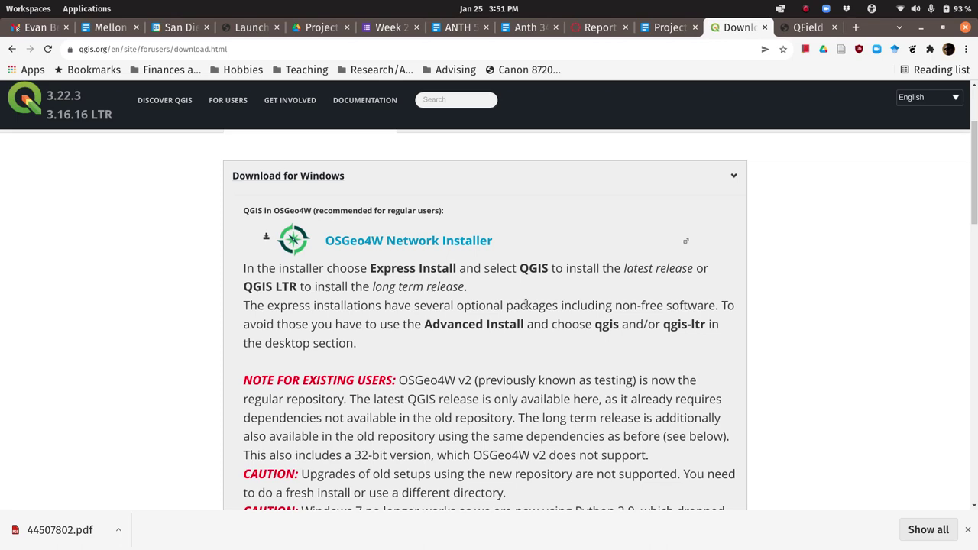
{"action": "scroll", "coordinate": [525, 305], "scroll_direction": "down", "scroll_amount": 1}
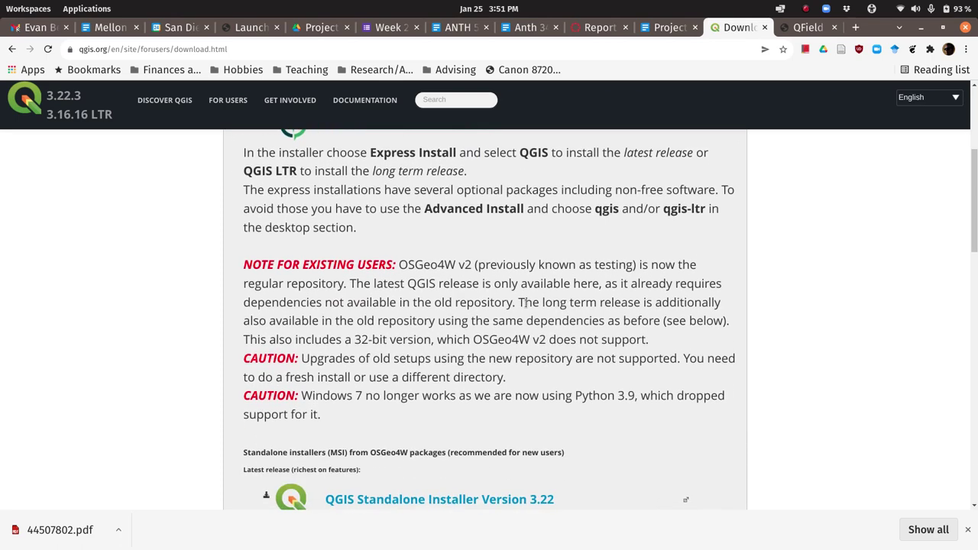
{"action": "scroll", "coordinate": [525, 303], "scroll_direction": "down", "scroll_amount": 3}
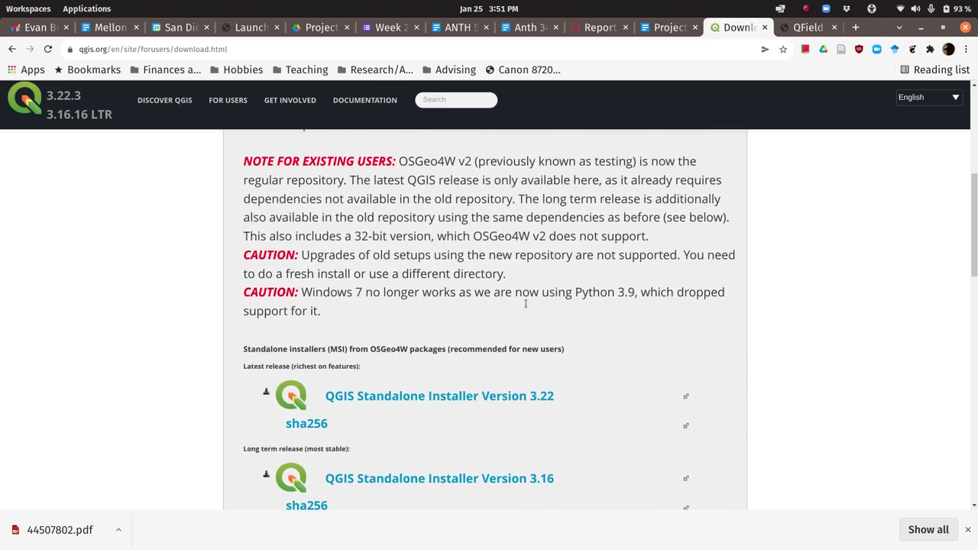
{"action": "scroll", "coordinate": [526, 304], "scroll_direction": "down", "scroll_amount": 2}
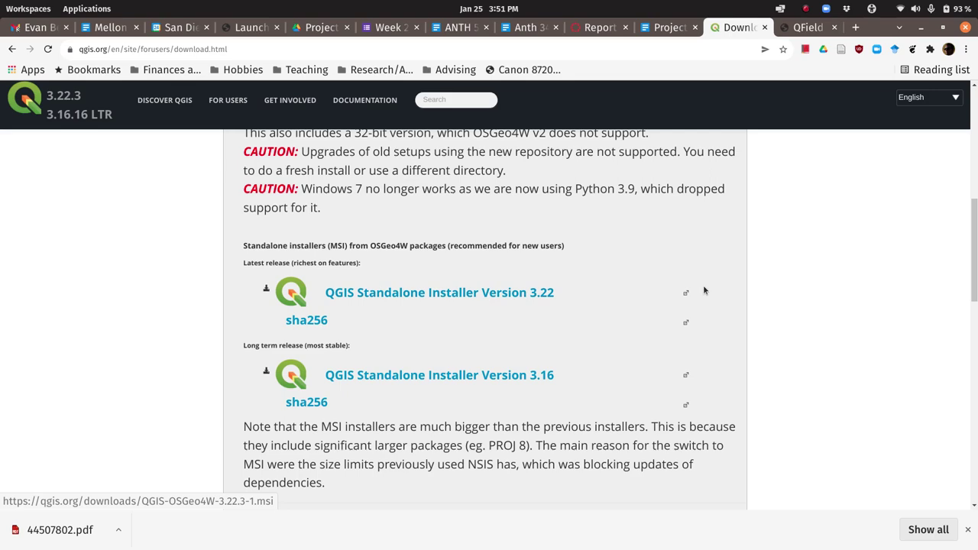
{"action": "scroll", "coordinate": [613, 341], "scroll_direction": "down", "scroll_amount": 3}
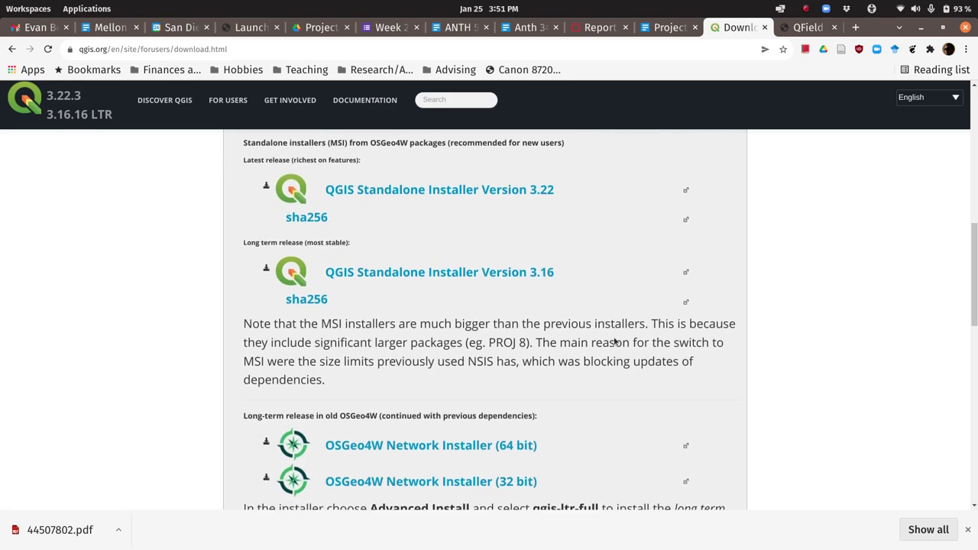
{"action": "scroll", "coordinate": [613, 341], "scroll_direction": "up", "scroll_amount": 2}
{"action": "scroll", "coordinate": [614, 342], "scroll_direction": "up", "scroll_amount": 1}
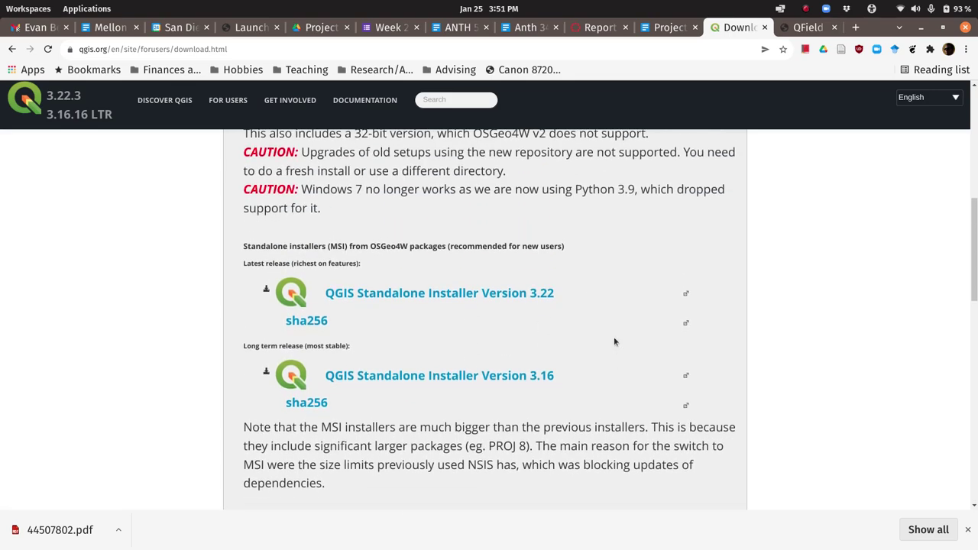
{"action": "scroll", "coordinate": [614, 341], "scroll_direction": "down", "scroll_amount": 3}
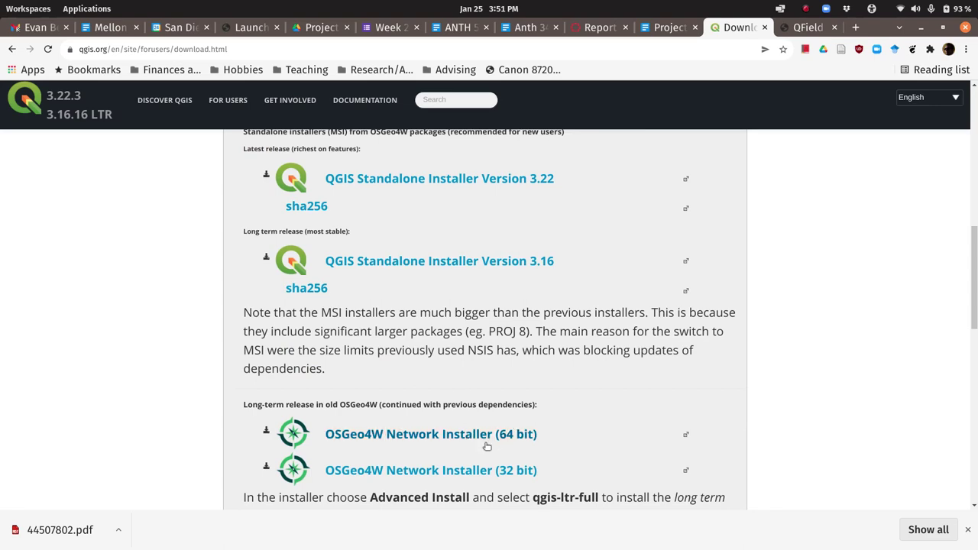
{"action": "scroll", "coordinate": [493, 493], "scroll_direction": "down", "scroll_amount": 5}
{"action": "scroll", "coordinate": [495, 492], "scroll_direction": "down", "scroll_amount": 1}
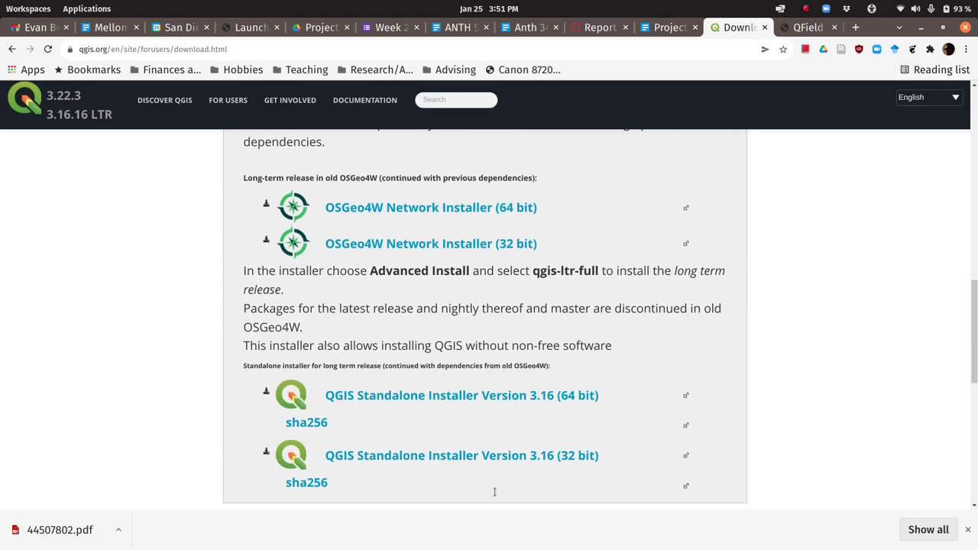
{"action": "scroll", "coordinate": [495, 493], "scroll_direction": "up", "scroll_amount": 8}
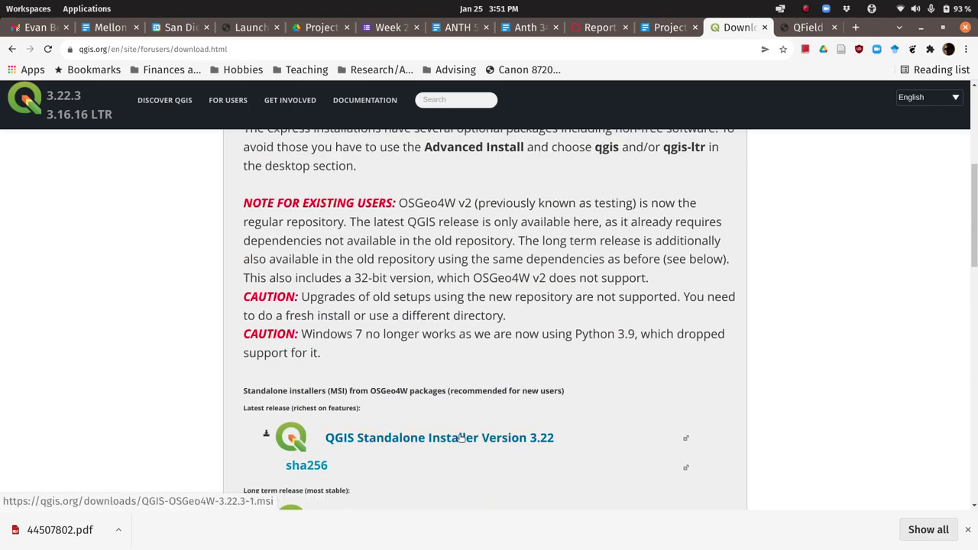
{"action": "scroll", "coordinate": [452, 439], "scroll_direction": "down", "scroll_amount": 1}
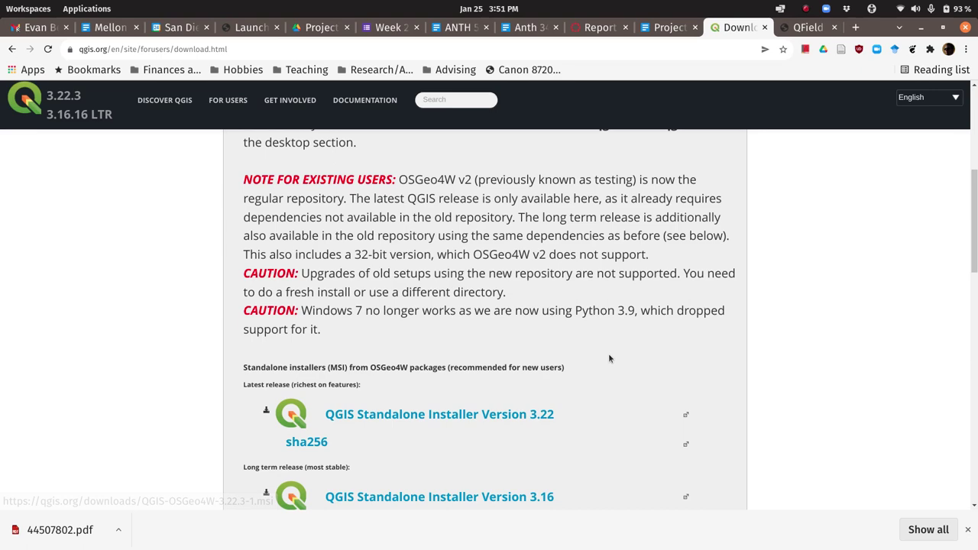
{"action": "scroll", "coordinate": [609, 358], "scroll_direction": "up", "scroll_amount": 3}
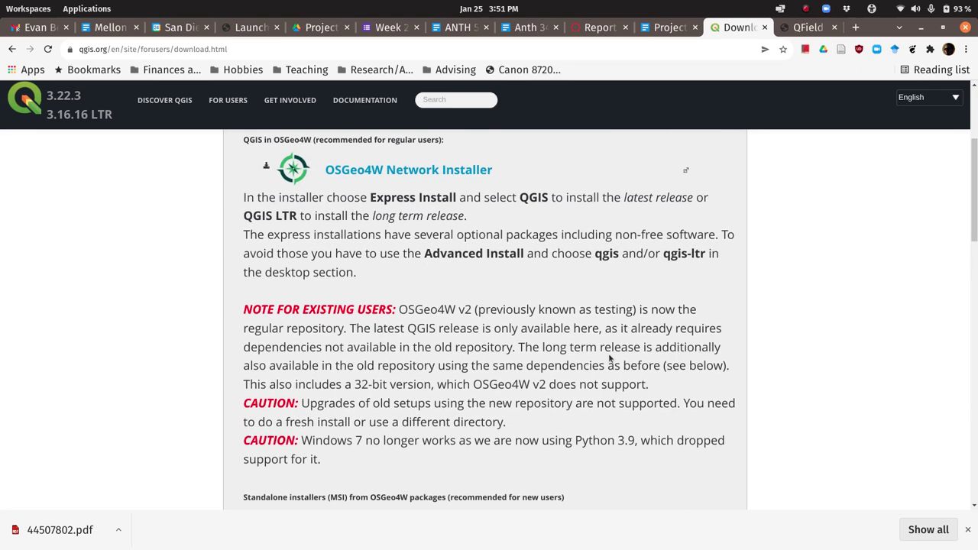
{"action": "scroll", "coordinate": [609, 357], "scroll_direction": "up", "scroll_amount": 5}
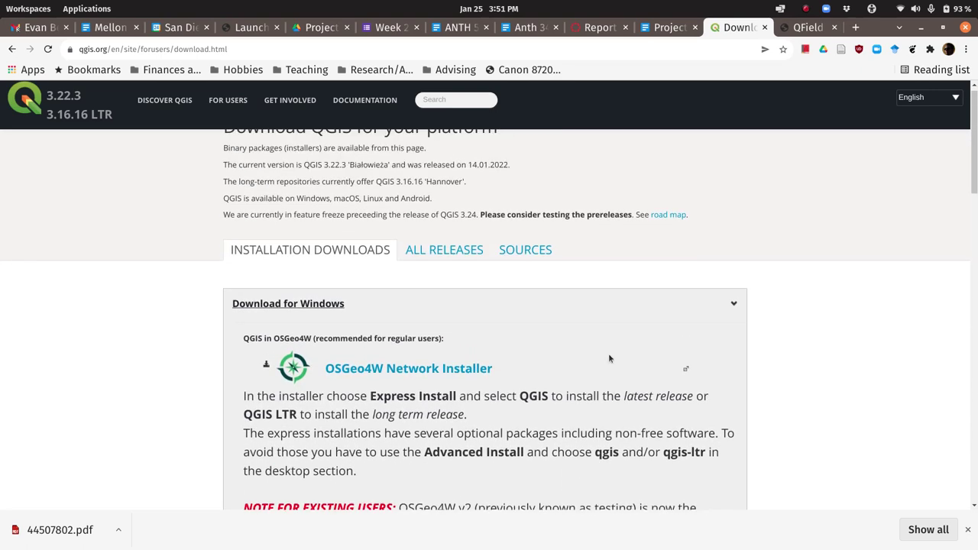
Collapse Download for Windows and expand the macOS installer options.
{"action": "left_click", "coordinate": [732, 306]}
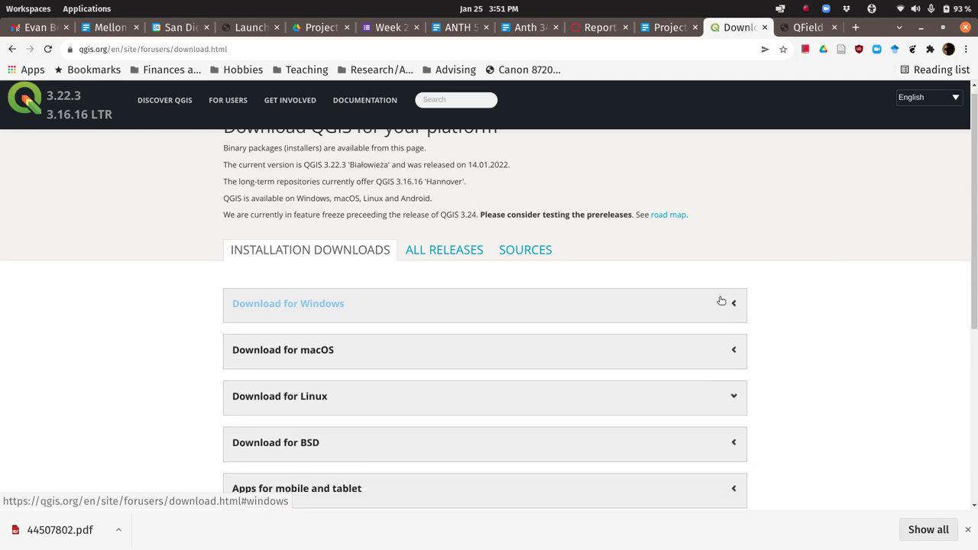
{"action": "scroll", "coordinate": [702, 300], "scroll_direction": "down", "scroll_amount": 2}
{"action": "left_click", "coordinate": [731, 229]}
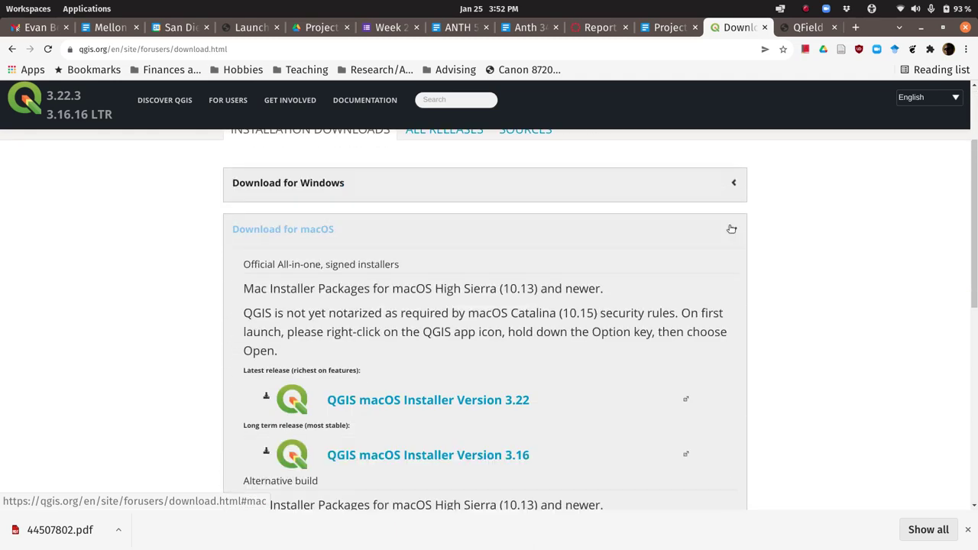
{"action": "scroll", "coordinate": [661, 289], "scroll_direction": "down", "scroll_amount": 2}
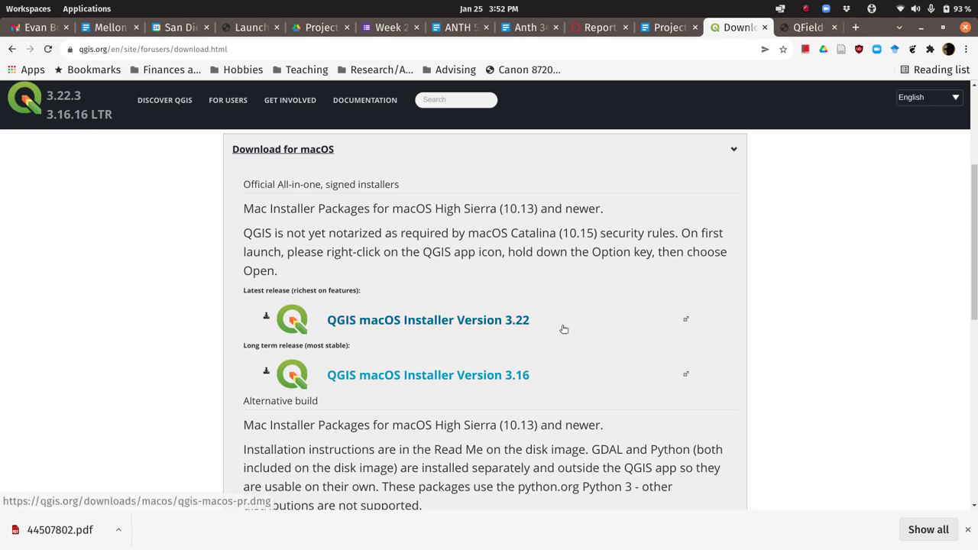
{"action": "scroll", "coordinate": [563, 328], "scroll_direction": "up", "scroll_amount": 3}
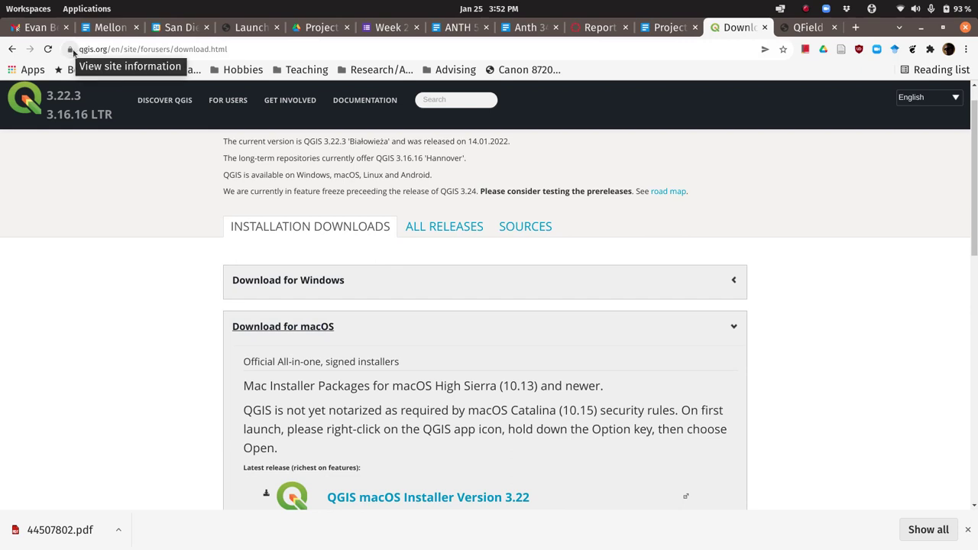
Check the site's security info, then expand Download for Linux listing Debian/Ubuntu to Flatpak.
{"action": "left_click", "coordinate": [71, 49]}
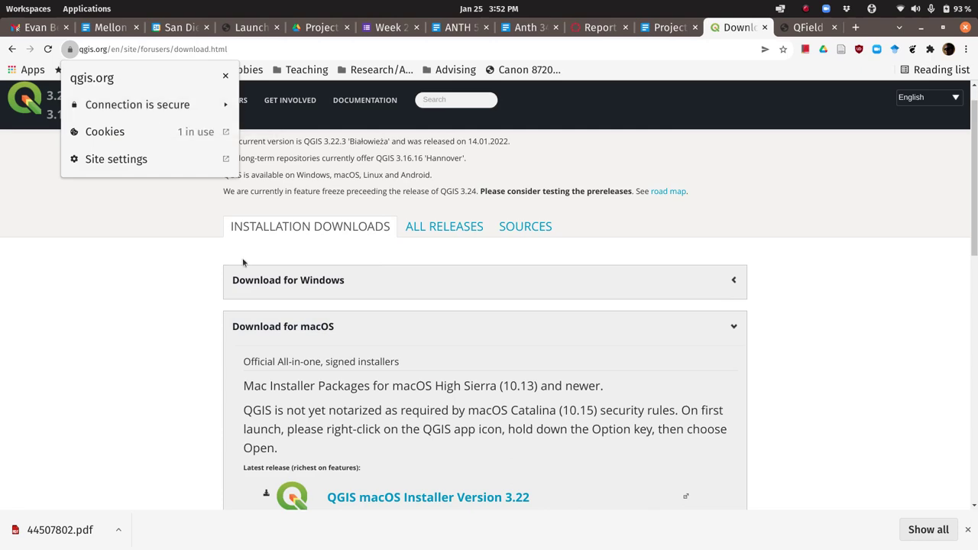
{"action": "left_click", "coordinate": [221, 381]}
{"action": "scroll", "coordinate": [221, 381], "scroll_direction": "down", "scroll_amount": 5}
{"action": "scroll", "coordinate": [221, 382], "scroll_direction": "down", "scroll_amount": 7}
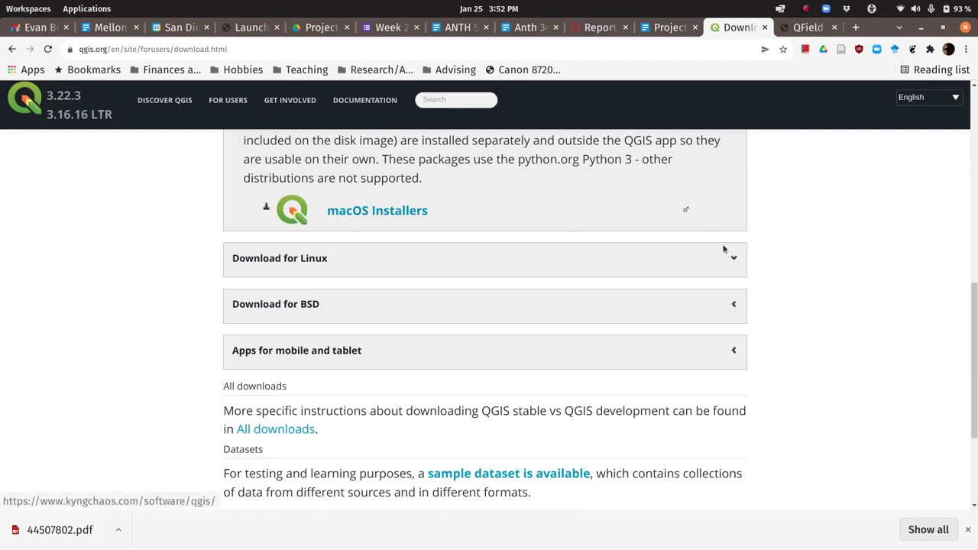
{"action": "left_click", "coordinate": [732, 262]}
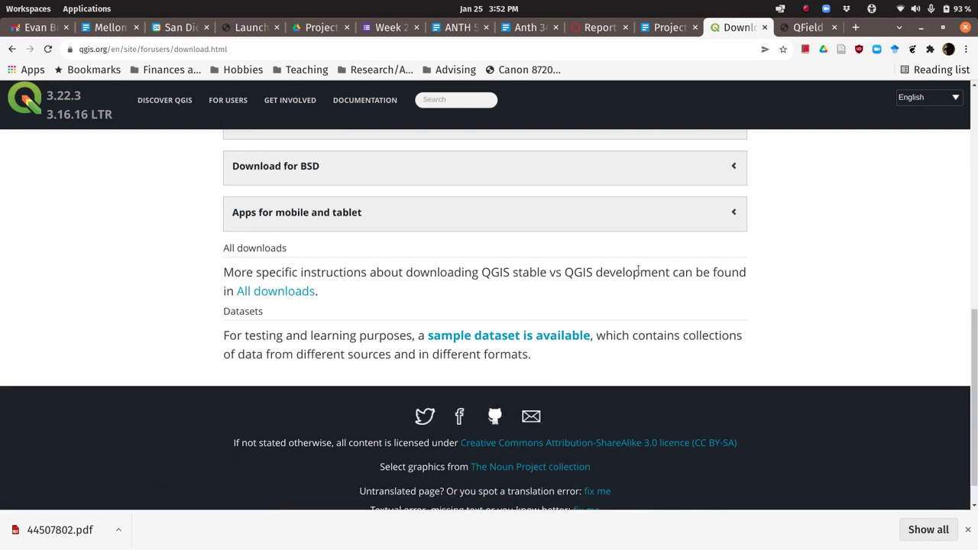
{"action": "scroll", "coordinate": [638, 269], "scroll_direction": "up", "scroll_amount": 4}
{"action": "scroll", "coordinate": [638, 269], "scroll_direction": "up", "scroll_amount": 2}
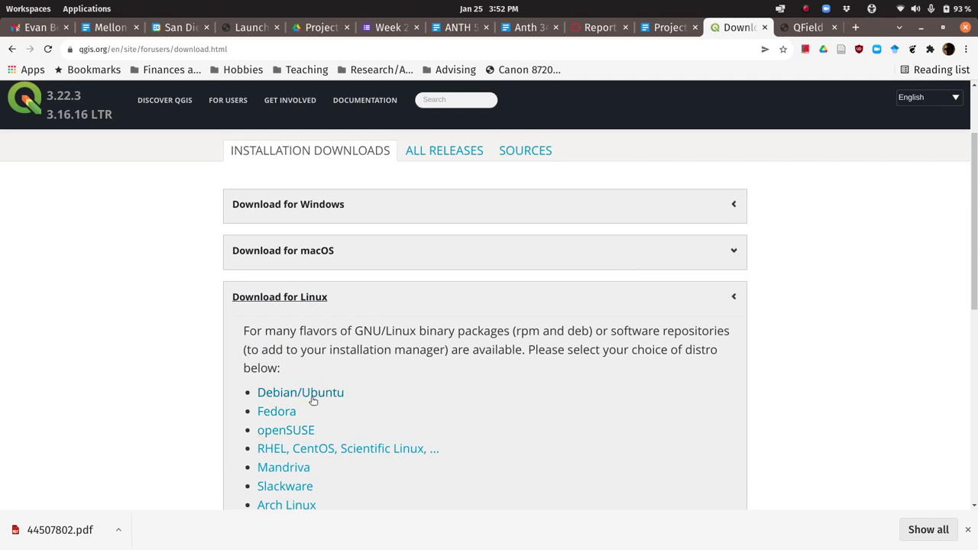
{"action": "scroll", "coordinate": [313, 397], "scroll_direction": "down", "scroll_amount": 1}
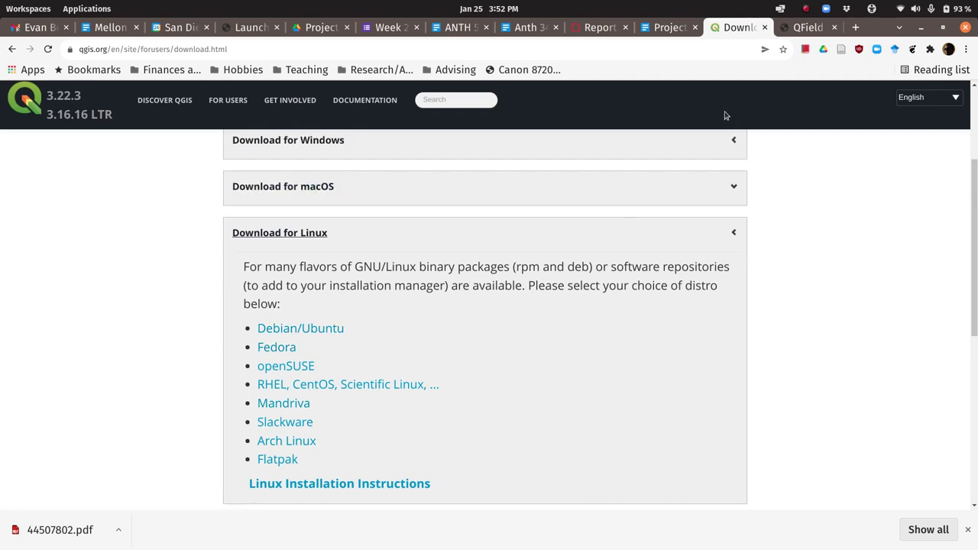
{"action": "scroll", "coordinate": [629, 244], "scroll_direction": "up", "scroll_amount": 3}
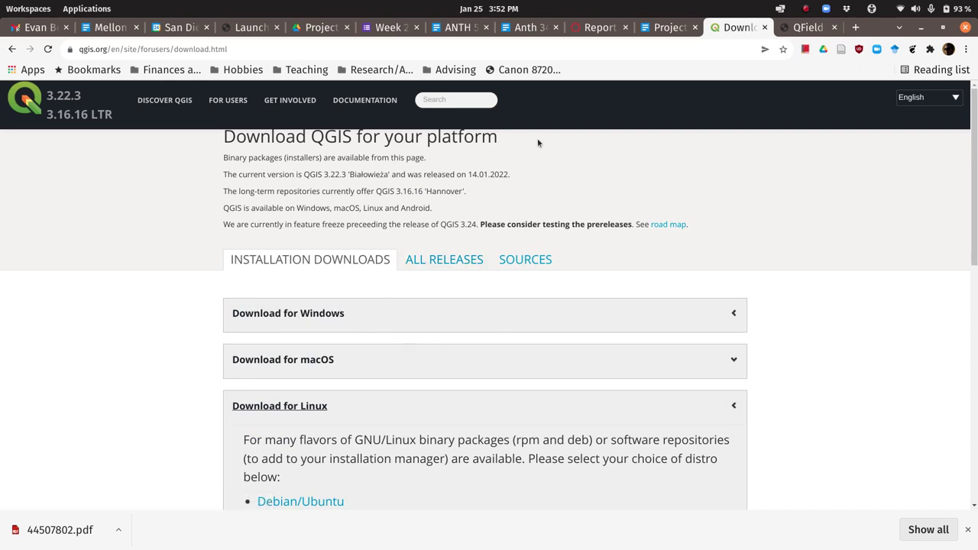
Launch QGIS Desktop by searching 'qgi' in the Applications launcher.
{"action": "left_click", "coordinate": [86, 10]}
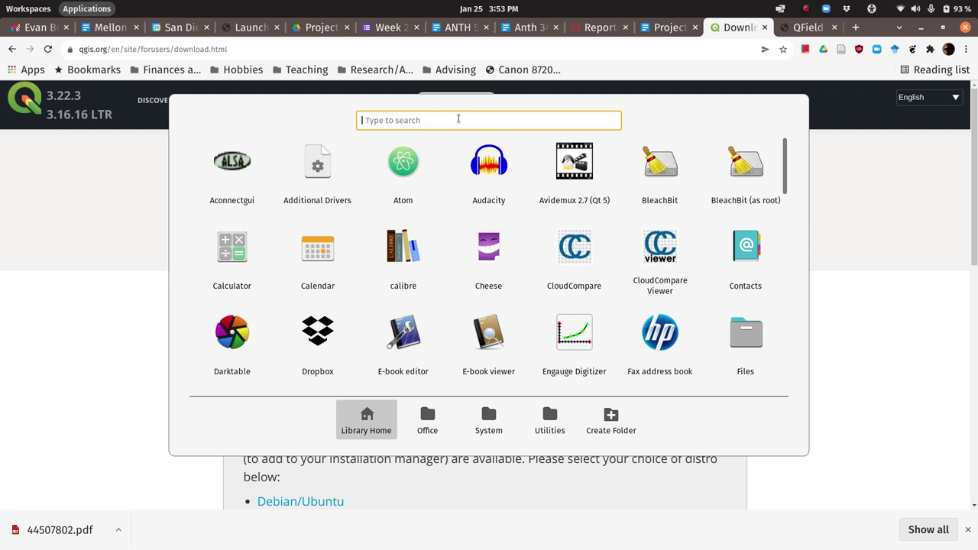
{"action": "type", "text": "qgi"}
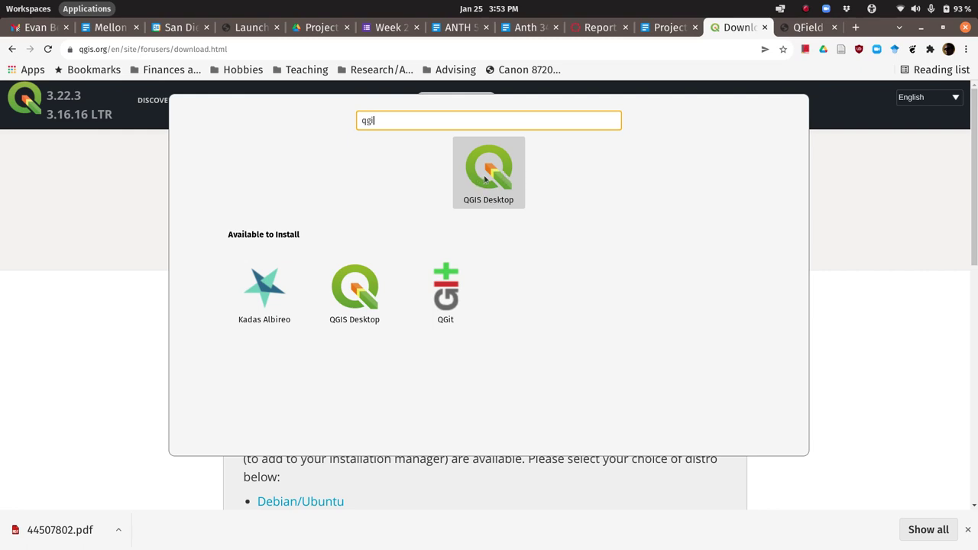
{"action": "left_click", "coordinate": [485, 179]}
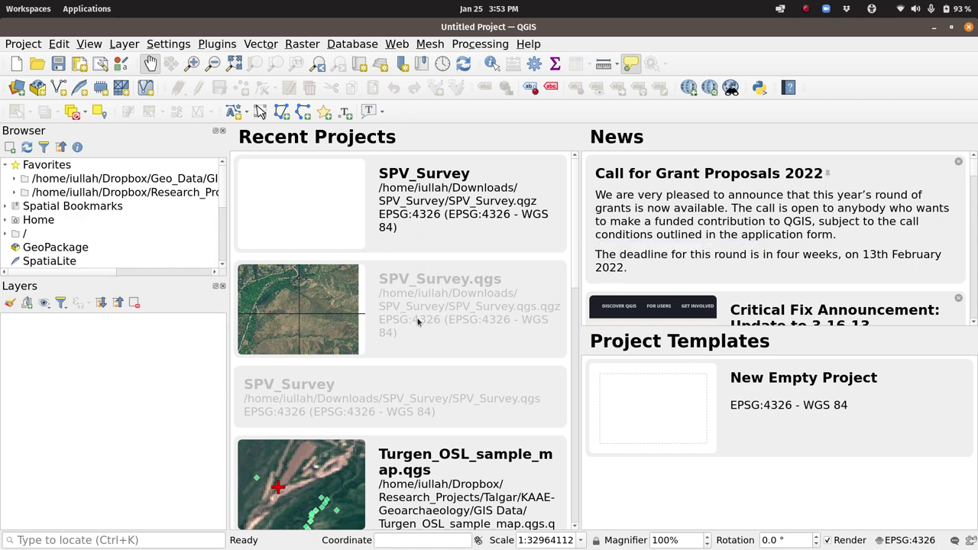
Scroll through the Recent Projects list, with SPV_Survey at the top.
{"action": "scroll", "coordinate": [461, 353], "scroll_direction": "down", "scroll_amount": 10}
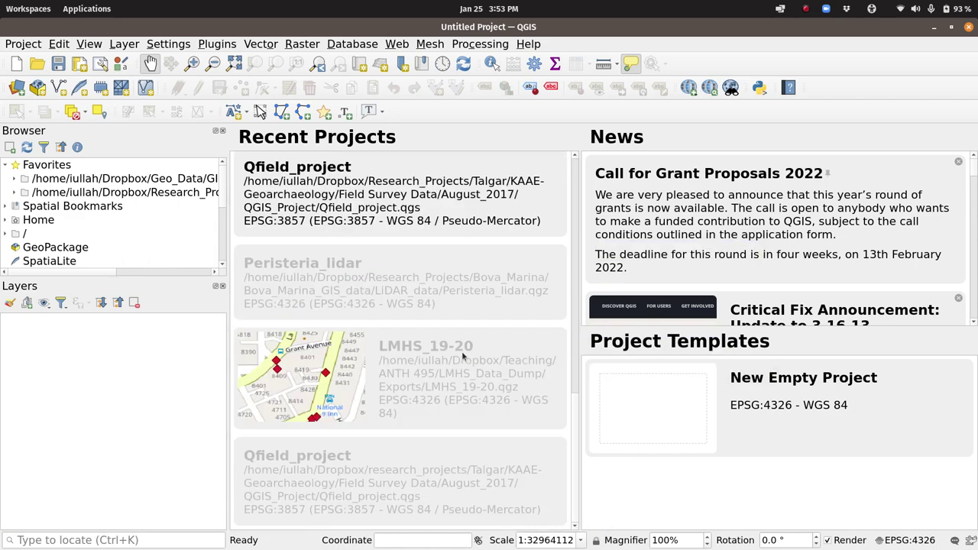
{"action": "scroll", "coordinate": [461, 353], "scroll_direction": "up", "scroll_amount": 10}
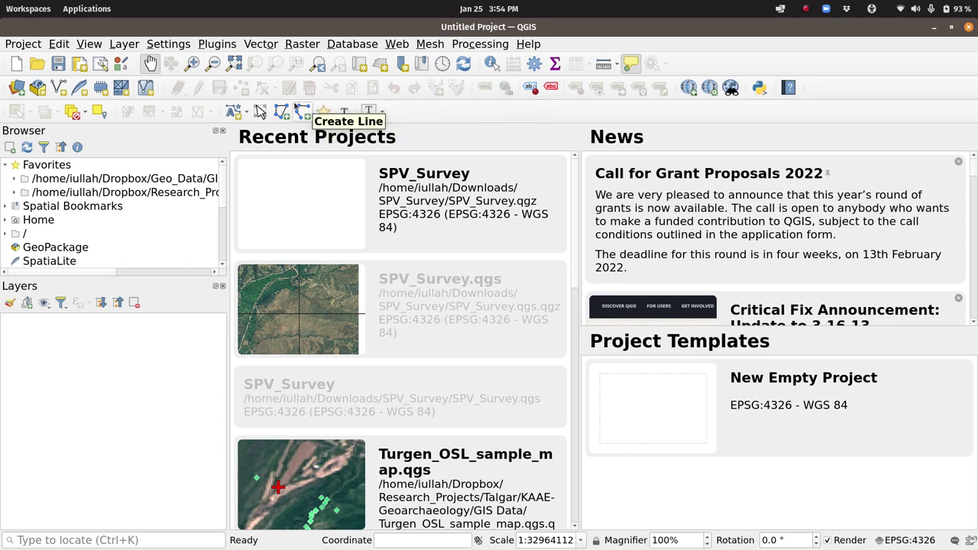
Browse the Settings, Layer, View and Edit menus, then close them without choosing anything.
{"action": "left_click", "coordinate": [165, 46]}
{"action": "mouse_move", "coordinate": [131, 47]}
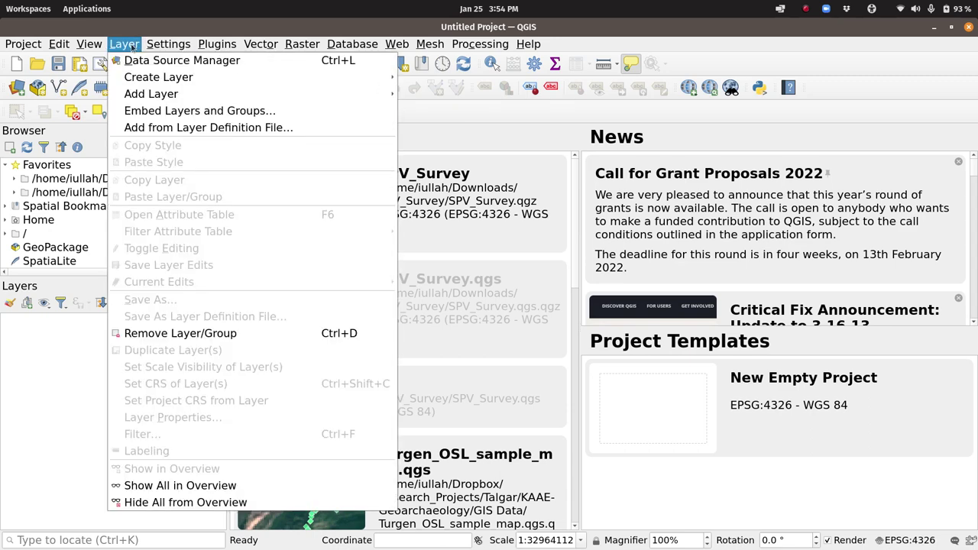
{"action": "mouse_move", "coordinate": [96, 49]}
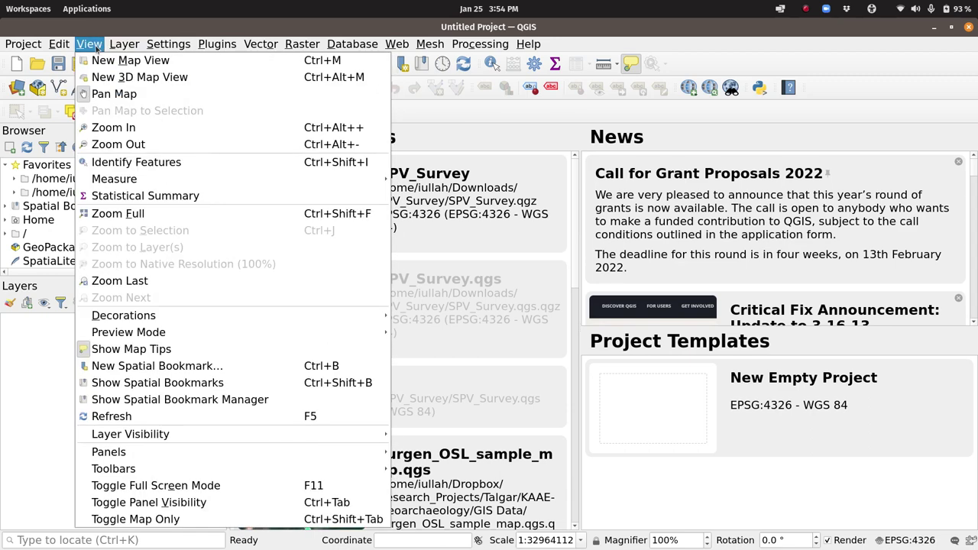
{"action": "mouse_move", "coordinate": [58, 50]}
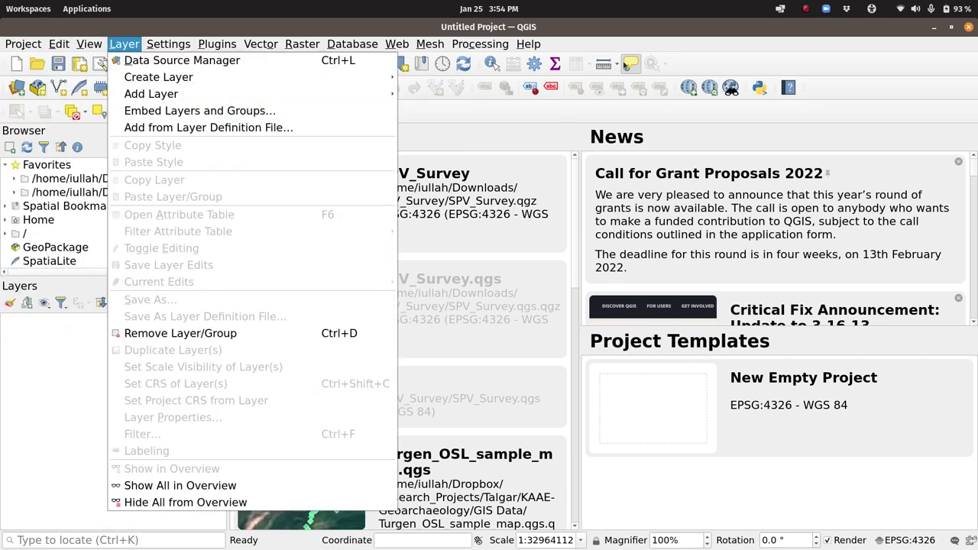
{"action": "left_click", "coordinate": [846, 62]}
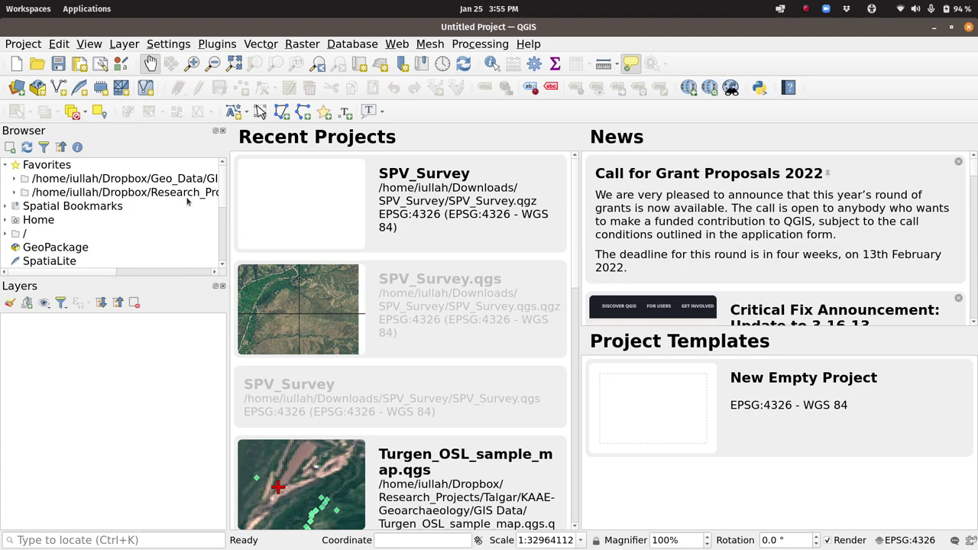
Switch to the Project 1 - Description tab and open the 'Download the Sample Data here' link preview.
{"action": "mouse_move", "coordinate": [0, 1]}
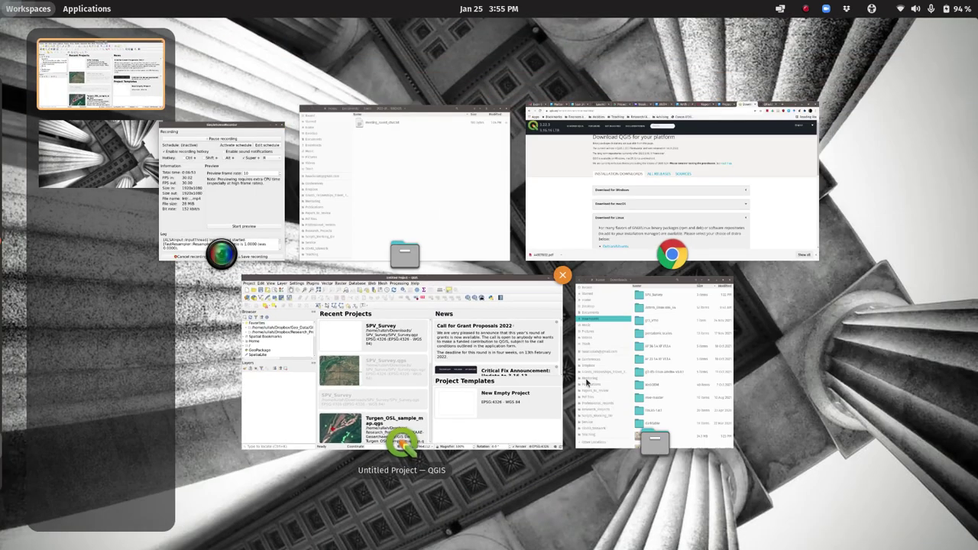
{"action": "left_click", "coordinate": [652, 204]}
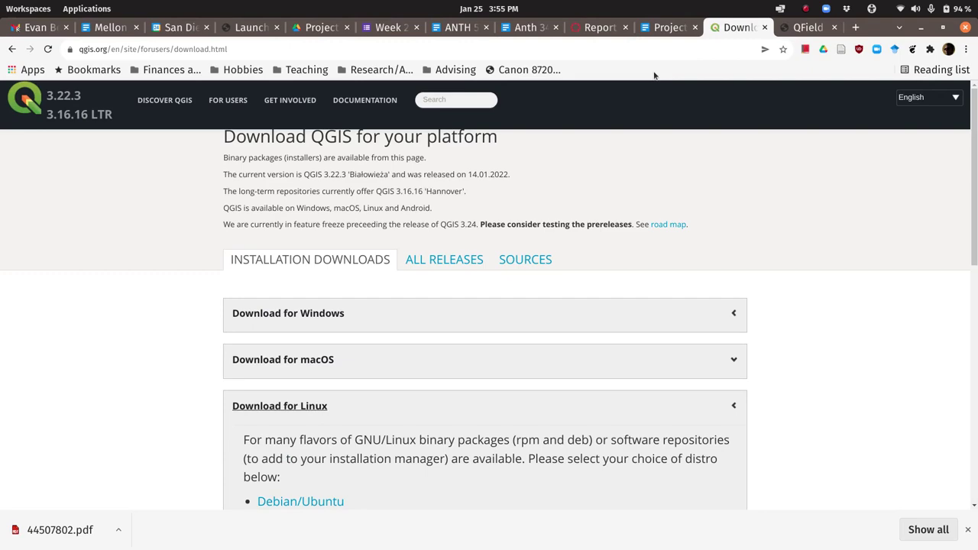
{"action": "left_click", "coordinate": [661, 28]}
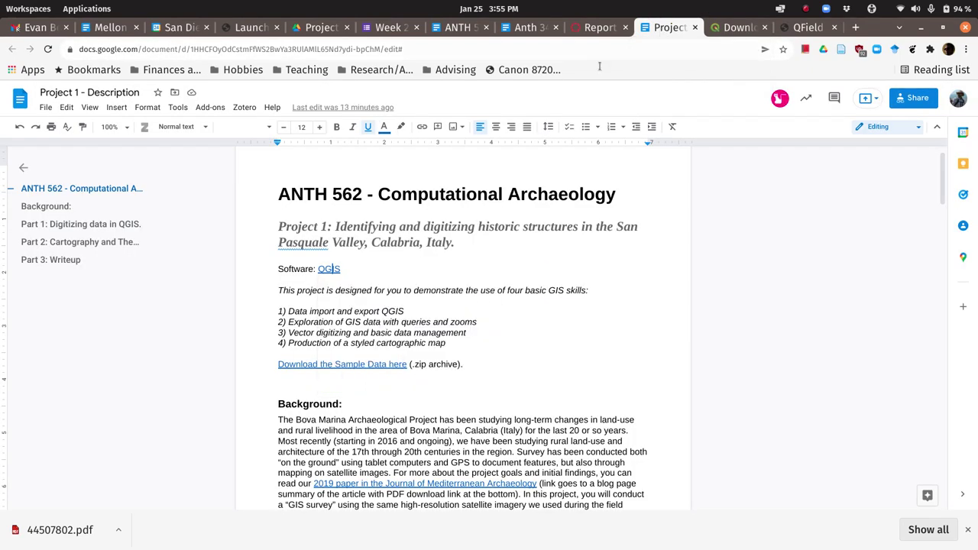
{"action": "scroll", "coordinate": [345, 366], "scroll_direction": "down", "scroll_amount": 1}
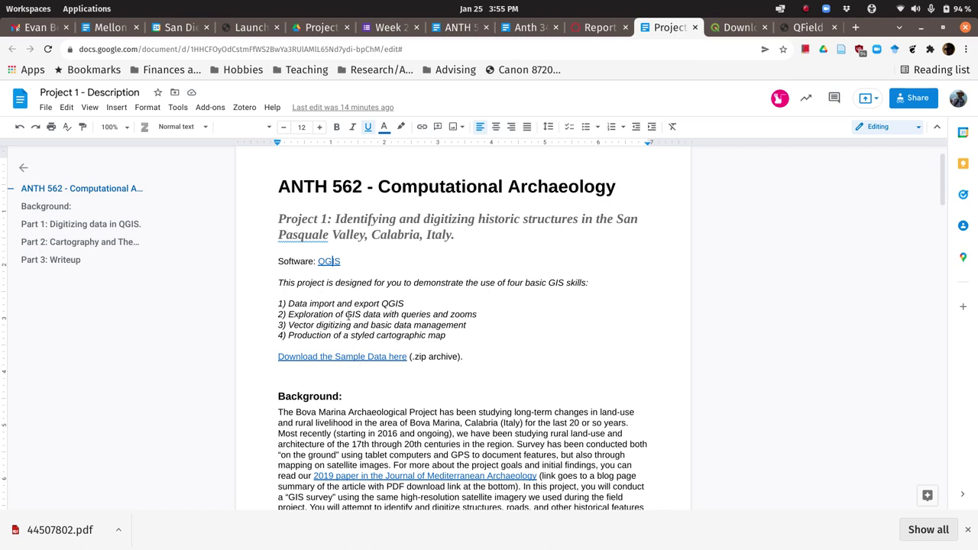
{"action": "left_click", "coordinate": [344, 355]}
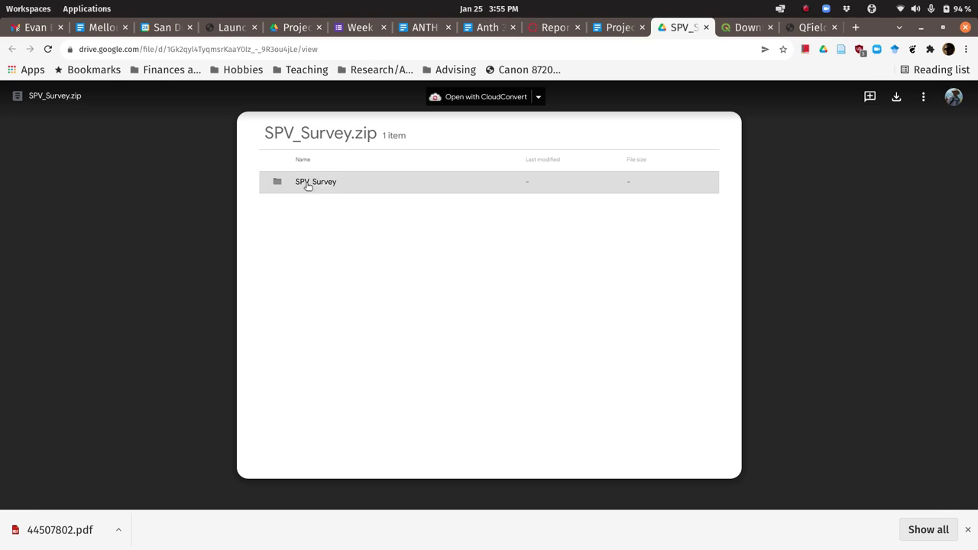
{"action": "left_click", "coordinate": [319, 181]}
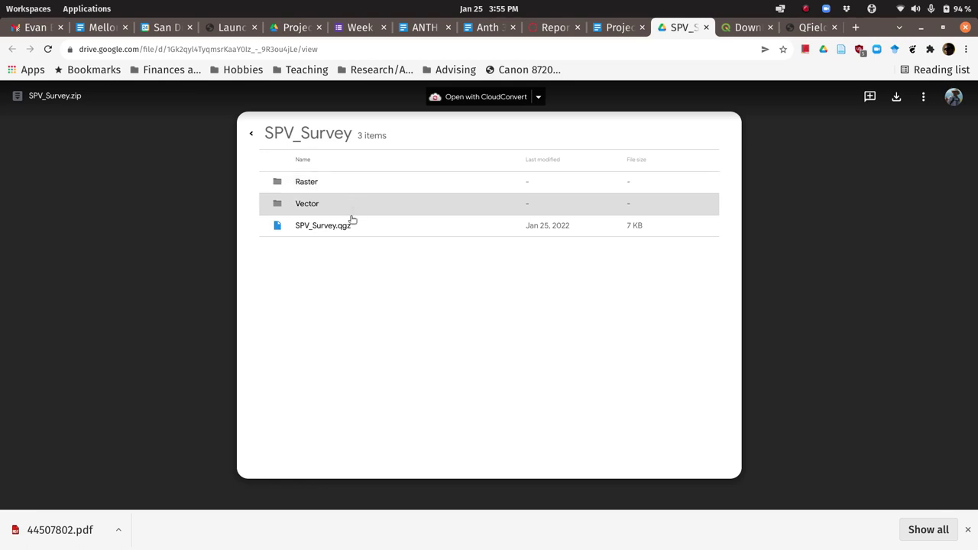
{"action": "left_click", "coordinate": [251, 134]}
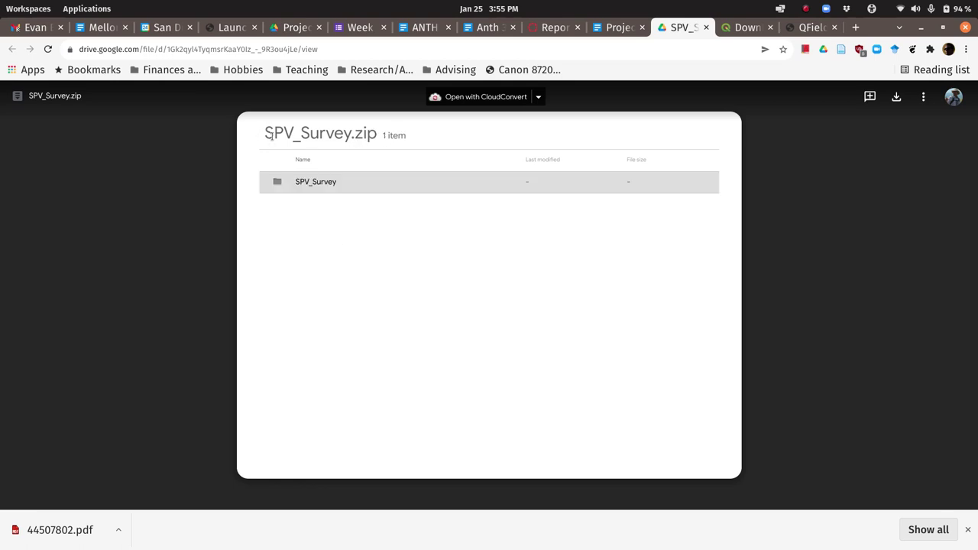
{"action": "left_click", "coordinate": [617, 28]}
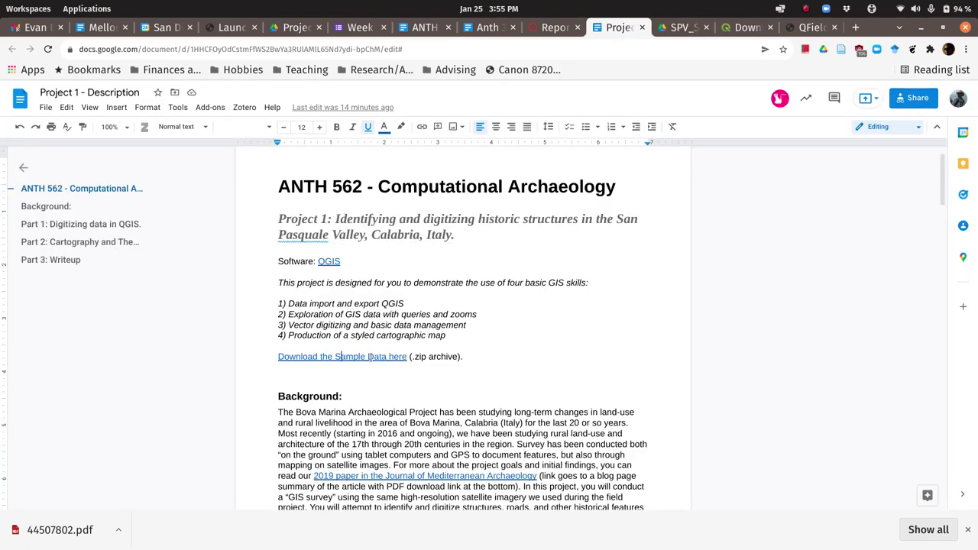
Cancel a Save link as attempt for SPV_Survey.zip and reopen the sample-data link preview.
{"action": "left_click", "coordinate": [342, 356]}
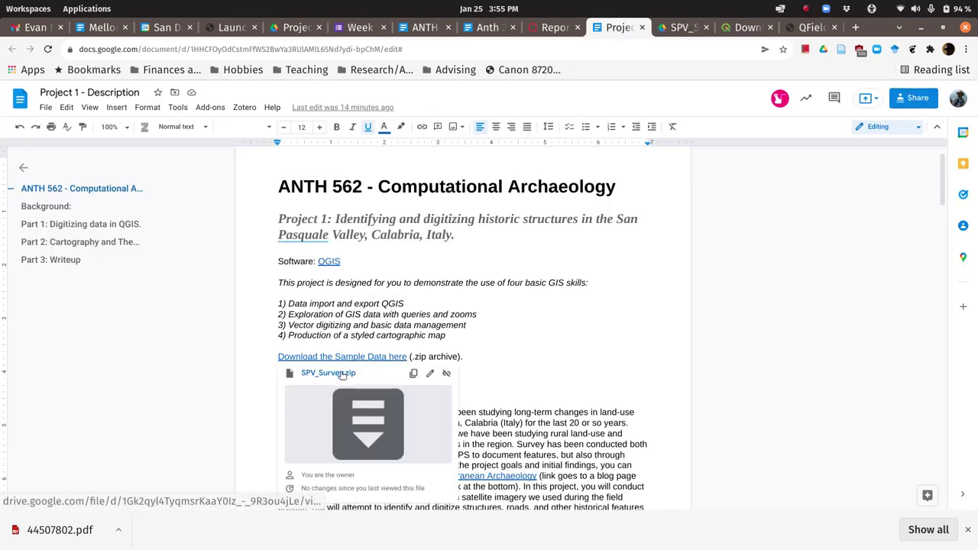
{"action": "right_click", "coordinate": [341, 374]}
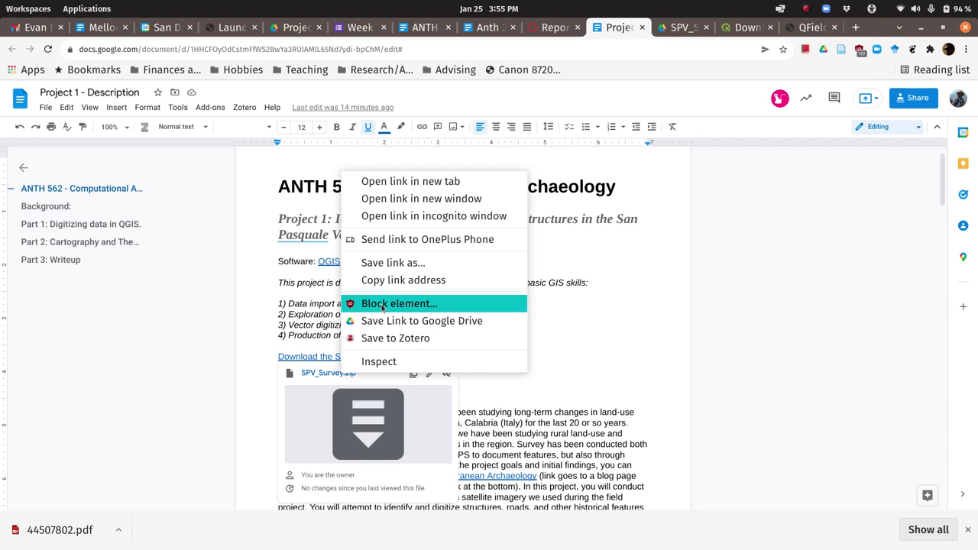
{"action": "left_click", "coordinate": [394, 263]}
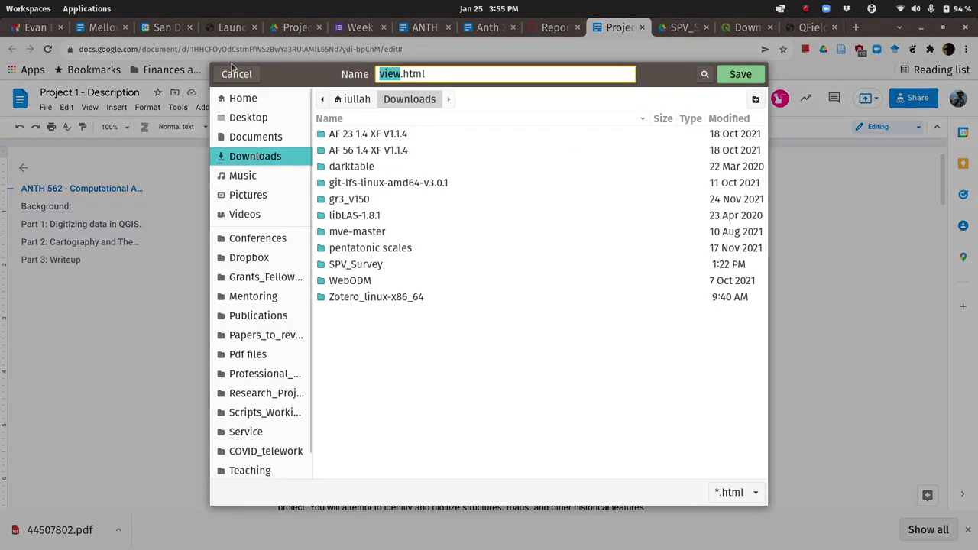
{"action": "left_click", "coordinate": [236, 73]}
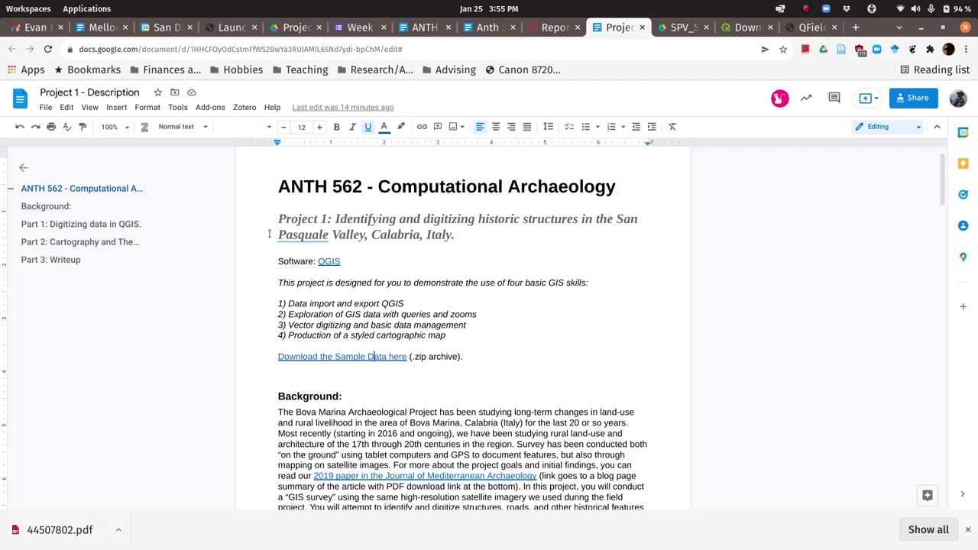
{"action": "left_click", "coordinate": [336, 357]}
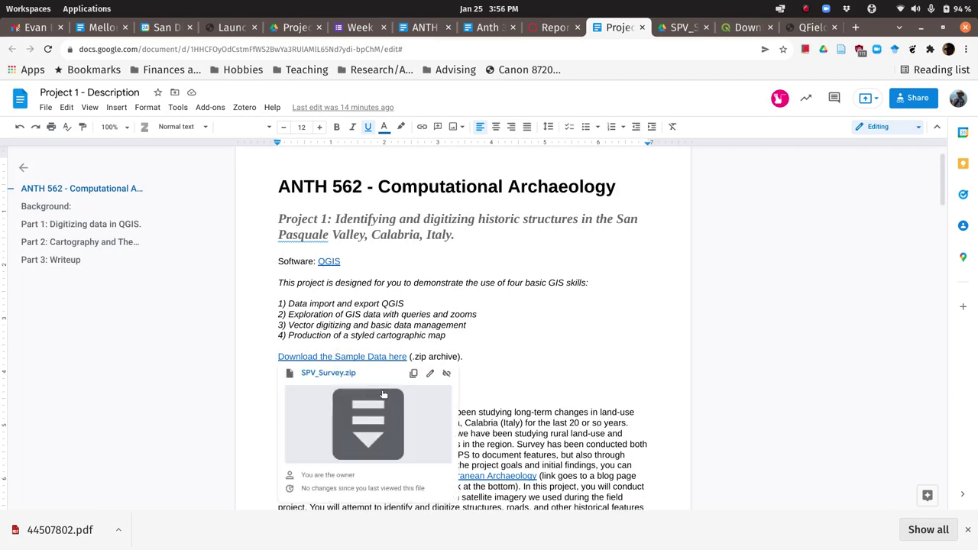
{"action": "scroll", "coordinate": [396, 459], "scroll_direction": "down", "scroll_amount": 1}
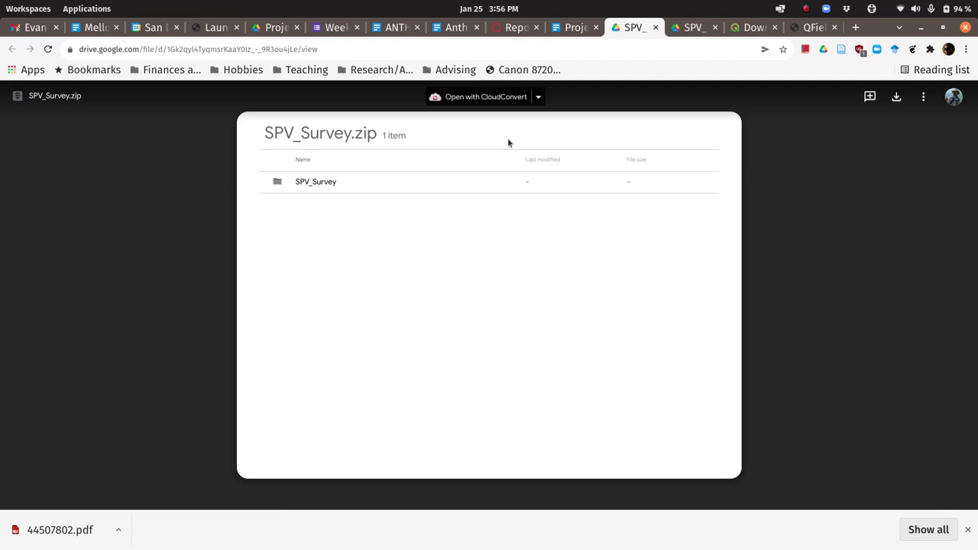
Start downloading SPV_Survey.zip from Drive, then close the virus-scan warning tab instead of continuing.
{"action": "left_click", "coordinate": [896, 97]}
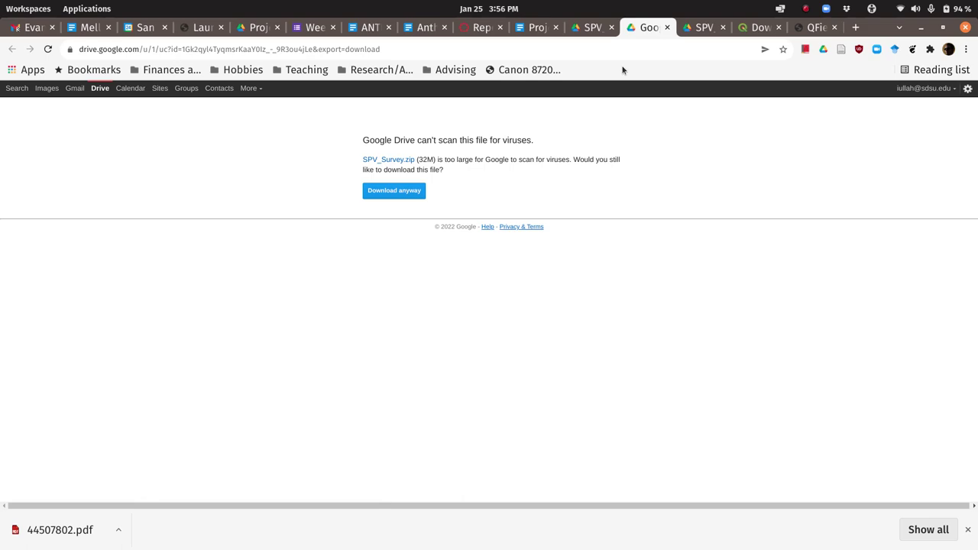
{"action": "left_click", "coordinate": [666, 28]}
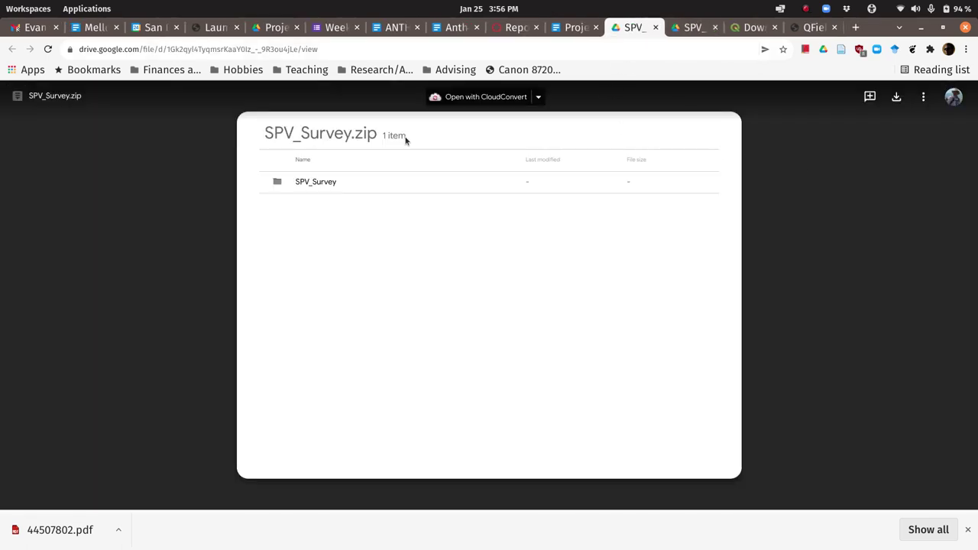
{"action": "mouse_move", "coordinate": [0, 0]}
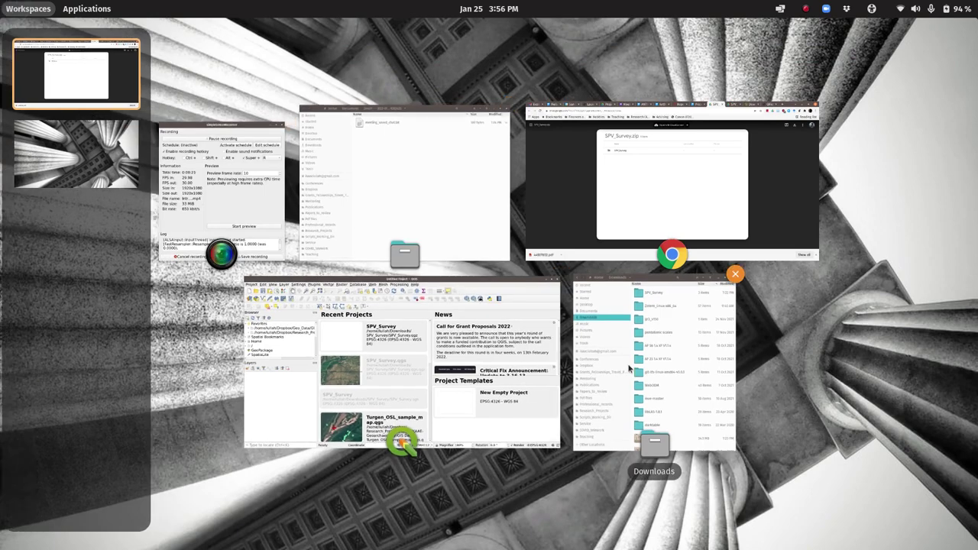
Select the downloaded SPV_Survey.zip (34.1 MB) in Downloads, then go to the Home folder.
{"action": "left_click", "coordinate": [644, 369]}
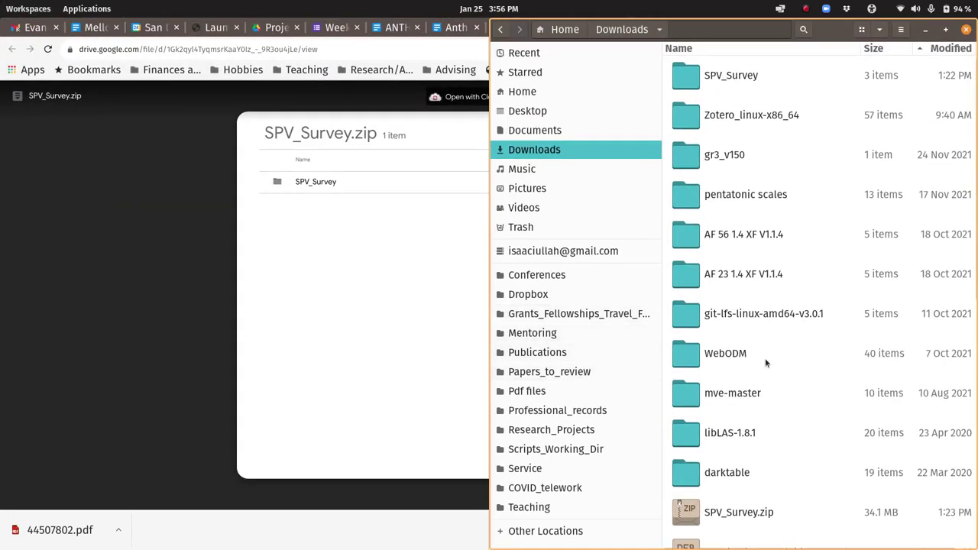
{"action": "scroll", "coordinate": [765, 358], "scroll_direction": "down", "scroll_amount": 5}
{"action": "left_click", "coordinate": [744, 164]}
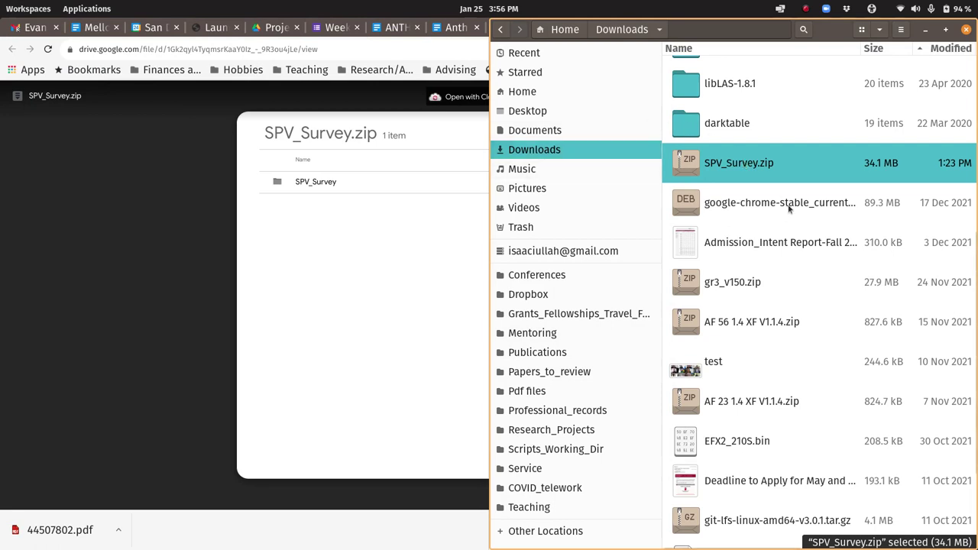
{"action": "scroll", "coordinate": [787, 204], "scroll_direction": "up", "scroll_amount": 2}
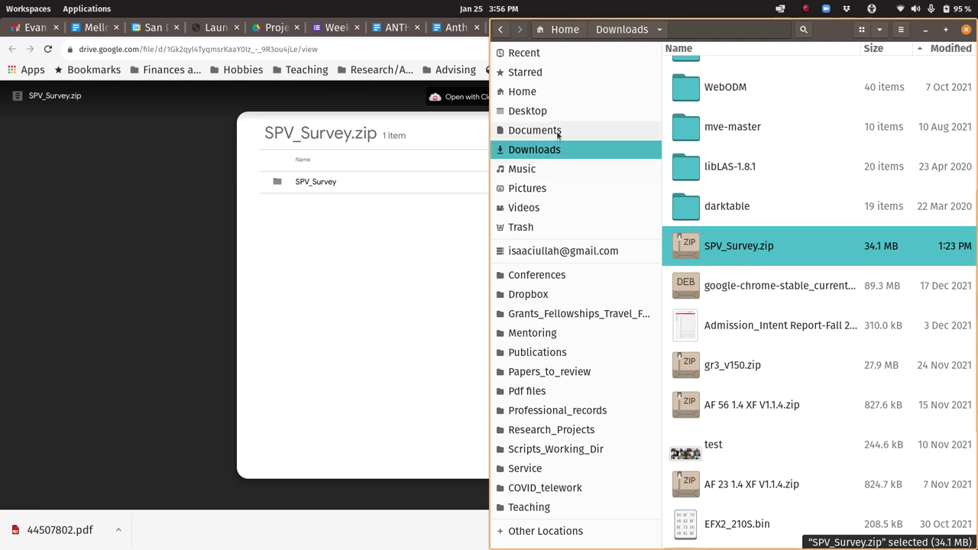
{"action": "left_click", "coordinate": [541, 92]}
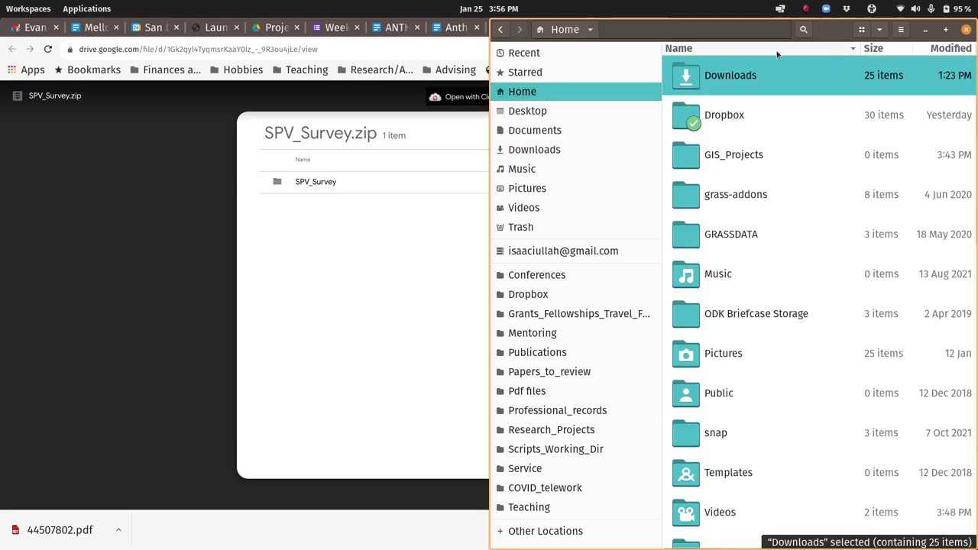
Centre and enlarge the Files window, then open GIS_Projects to confirm it is empty.
{"action": "left_click_drag", "start_coordinate": [810, 36], "coordinate": [646, 32]}
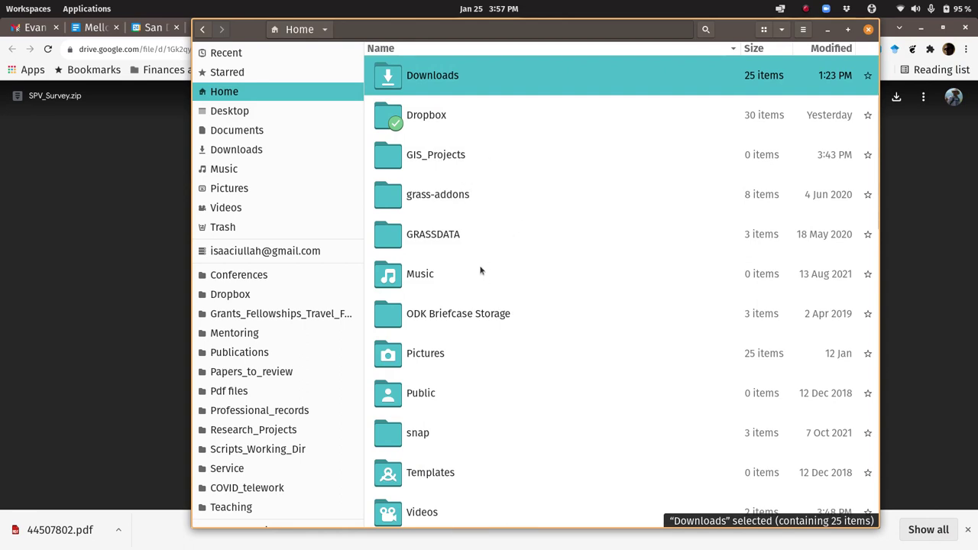
{"action": "scroll", "coordinate": [479, 250], "scroll_direction": "down", "scroll_amount": 2}
{"action": "scroll", "coordinate": [479, 250], "scroll_direction": "down", "scroll_amount": 2}
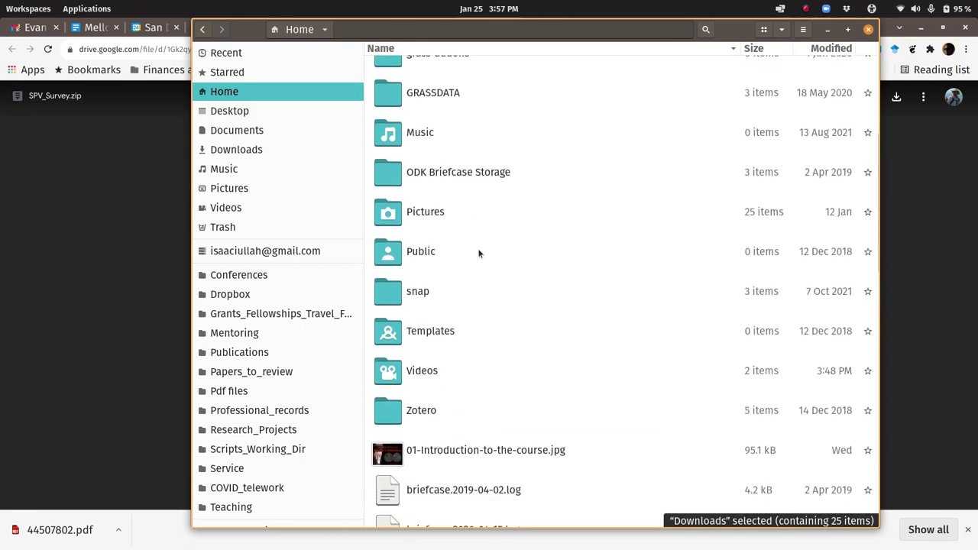
{"action": "scroll", "coordinate": [478, 252], "scroll_direction": "up", "scroll_amount": 4}
{"action": "scroll", "coordinate": [472, 262], "scroll_direction": "up", "scroll_amount": 3}
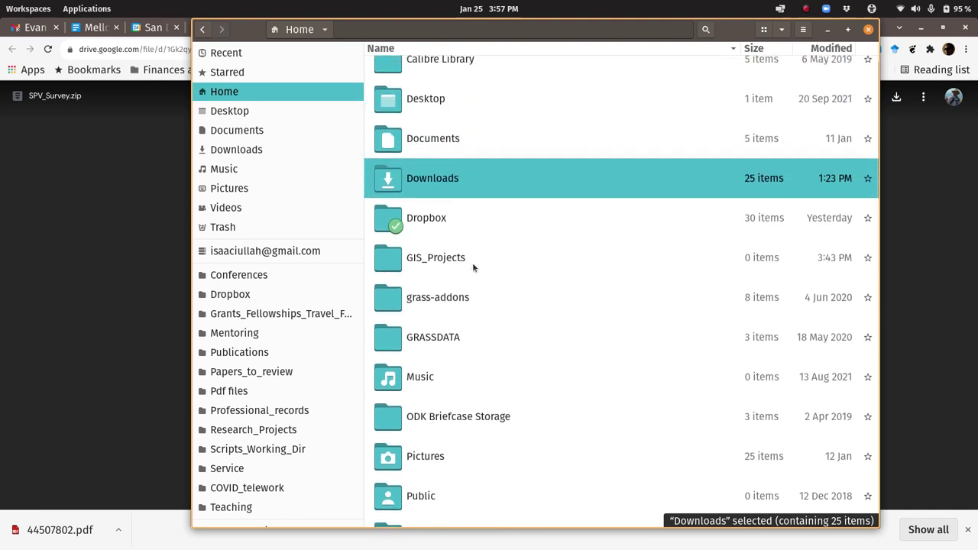
{"action": "left_click", "coordinate": [453, 258]}
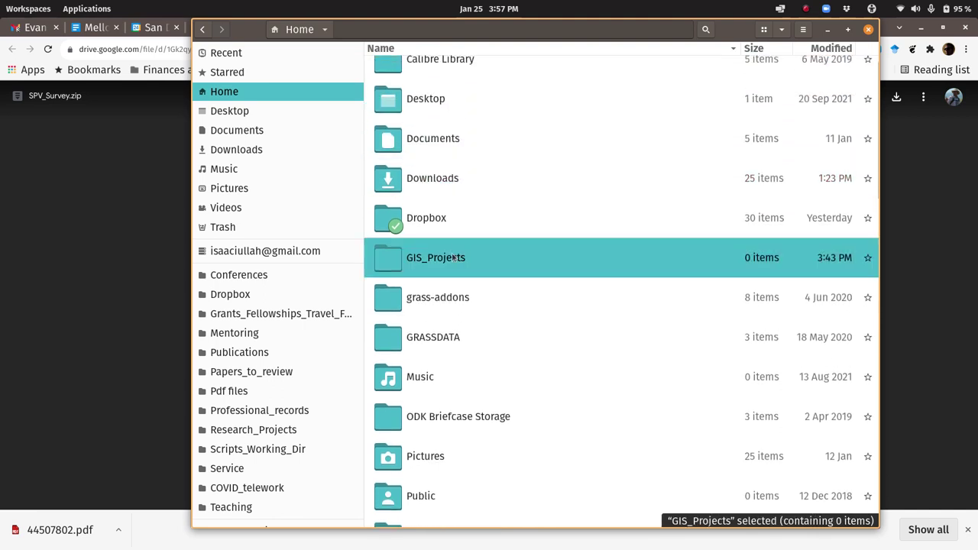
{"action": "double_click", "coordinate": [454, 258]}
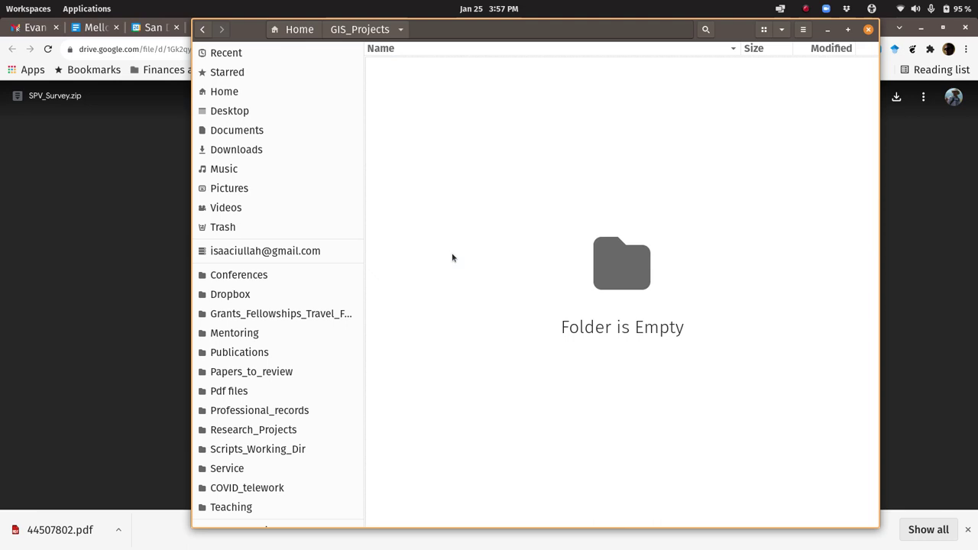
Return to the Home folder and dismiss its folder actions menu without changes.
{"action": "left_click", "coordinate": [297, 29]}
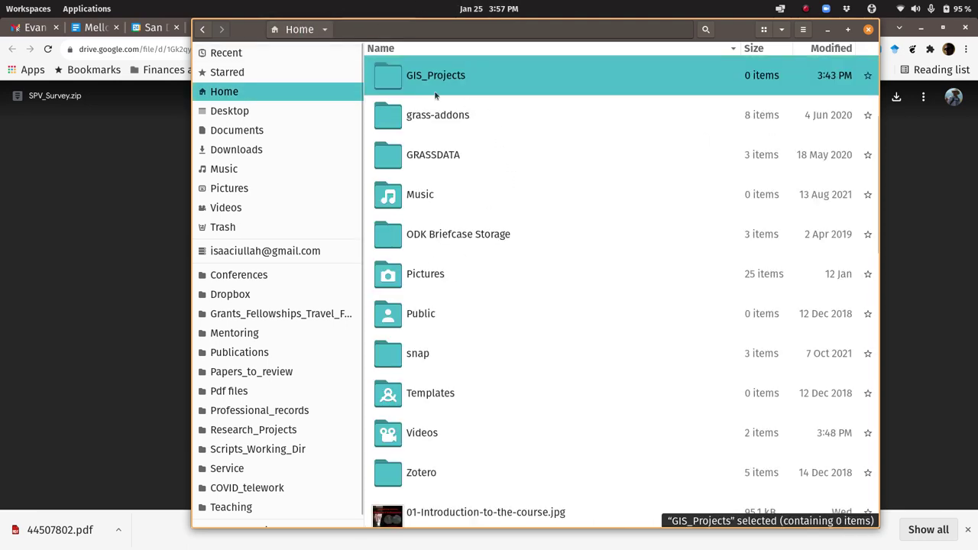
{"action": "scroll", "coordinate": [477, 395], "scroll_direction": "down", "scroll_amount": 3}
{"action": "scroll", "coordinate": [477, 396], "scroll_direction": "up", "scroll_amount": 1}
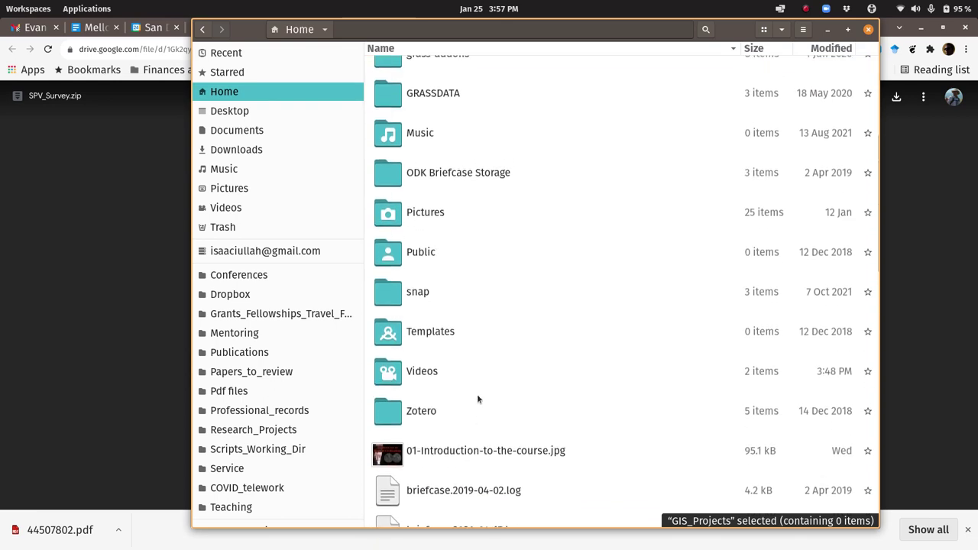
{"action": "left_click", "coordinate": [325, 30]}
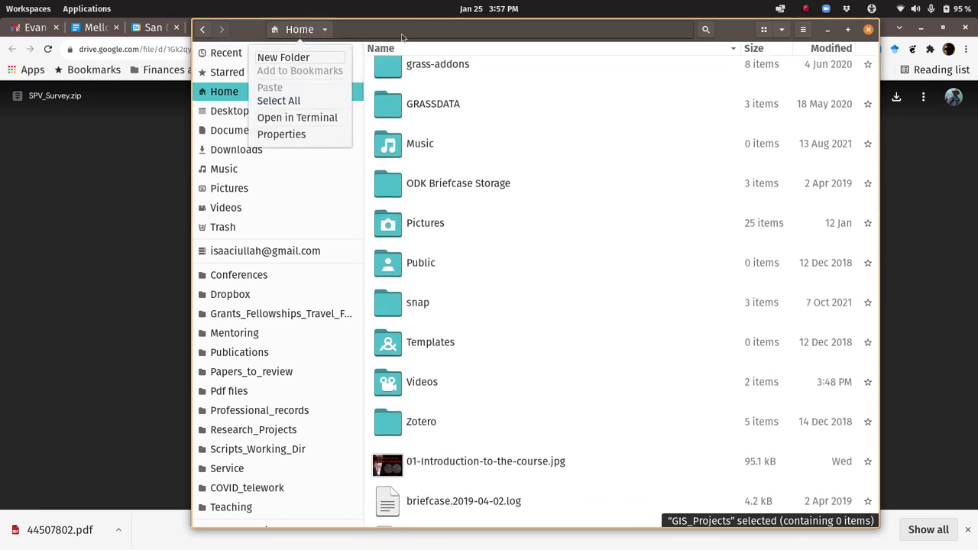
{"action": "left_click", "coordinate": [439, 174]}
{"action": "scroll", "coordinate": [456, 176], "scroll_direction": "up", "scroll_amount": 2}
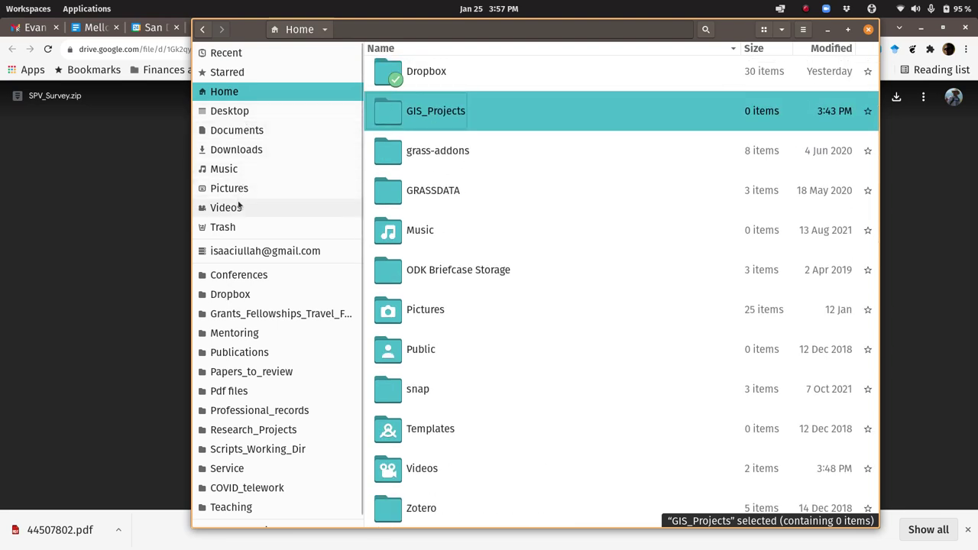
{"action": "left_click", "coordinate": [236, 150]}
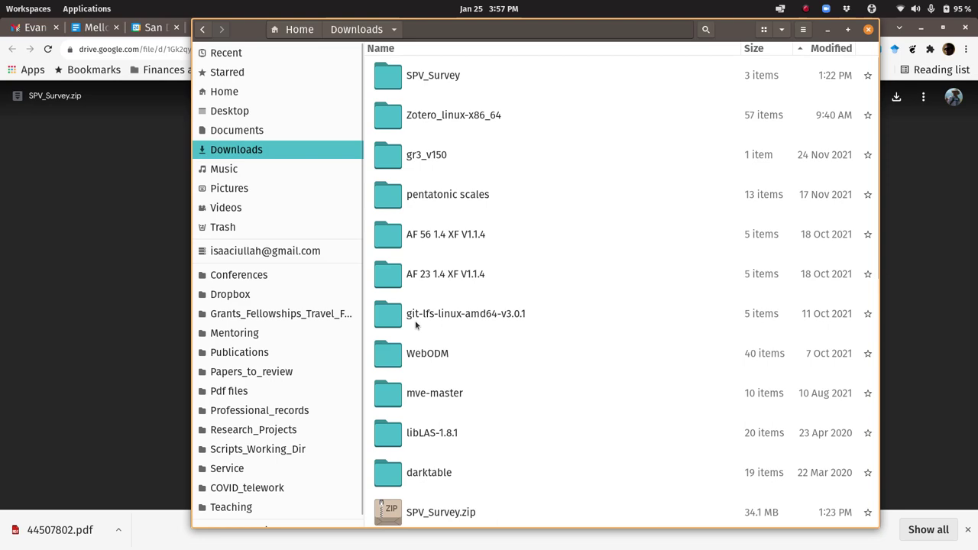
{"action": "left_click", "coordinate": [447, 511]}
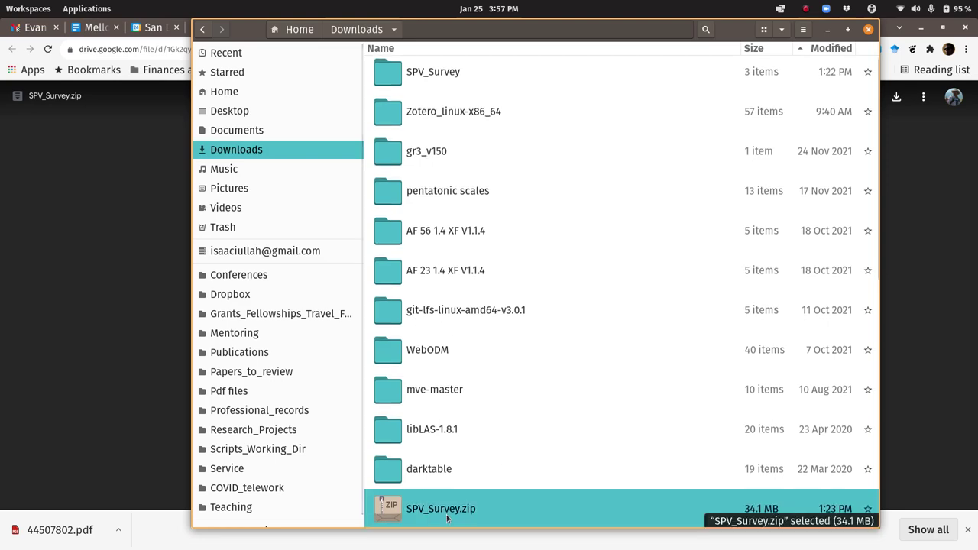
{"action": "right_click", "coordinate": [447, 519]}
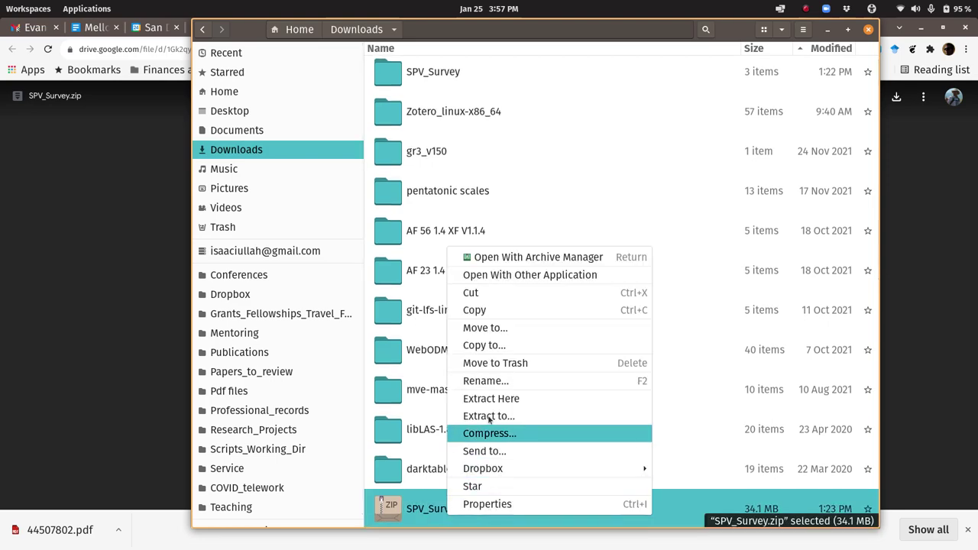
{"action": "left_click", "coordinate": [511, 333]}
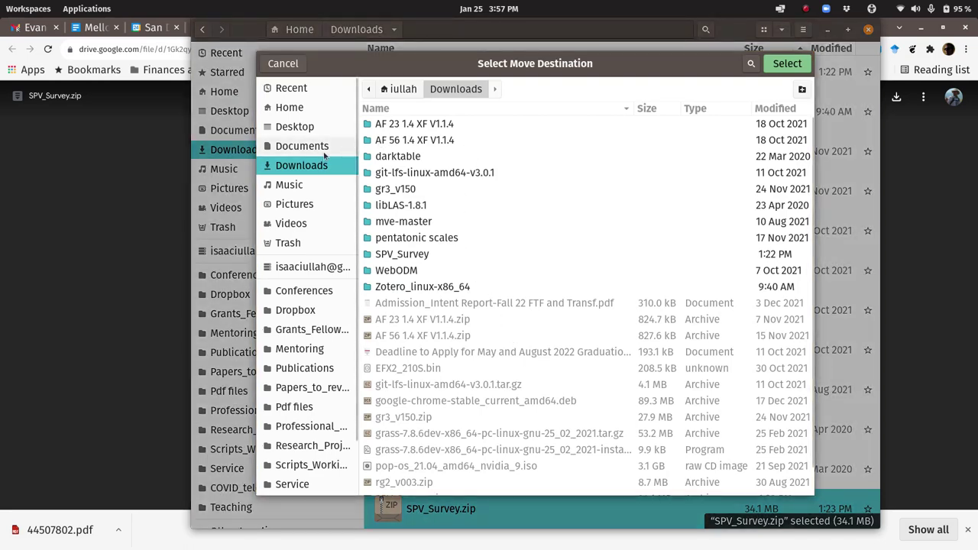
{"action": "left_click", "coordinate": [288, 107]}
{"action": "left_click", "coordinate": [405, 206]}
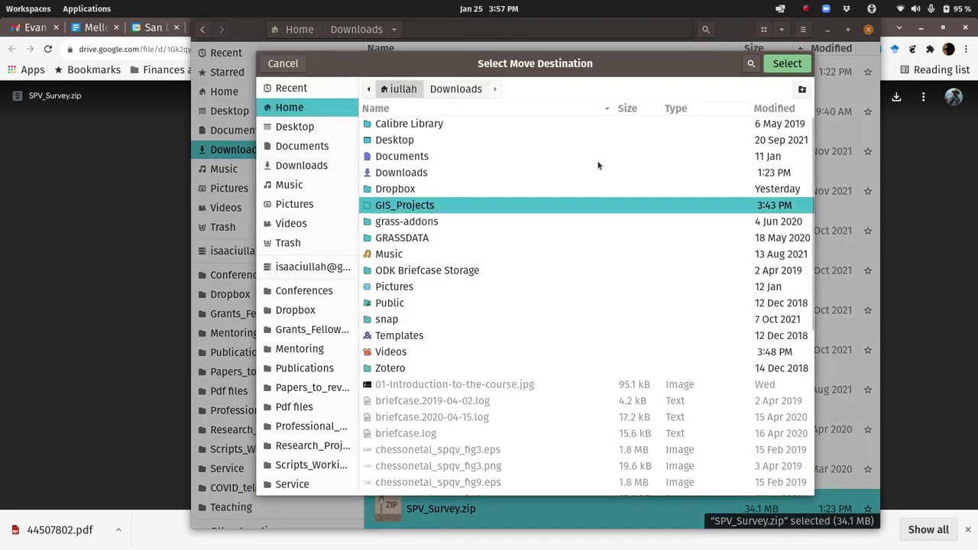
{"action": "left_click", "coordinate": [786, 65]}
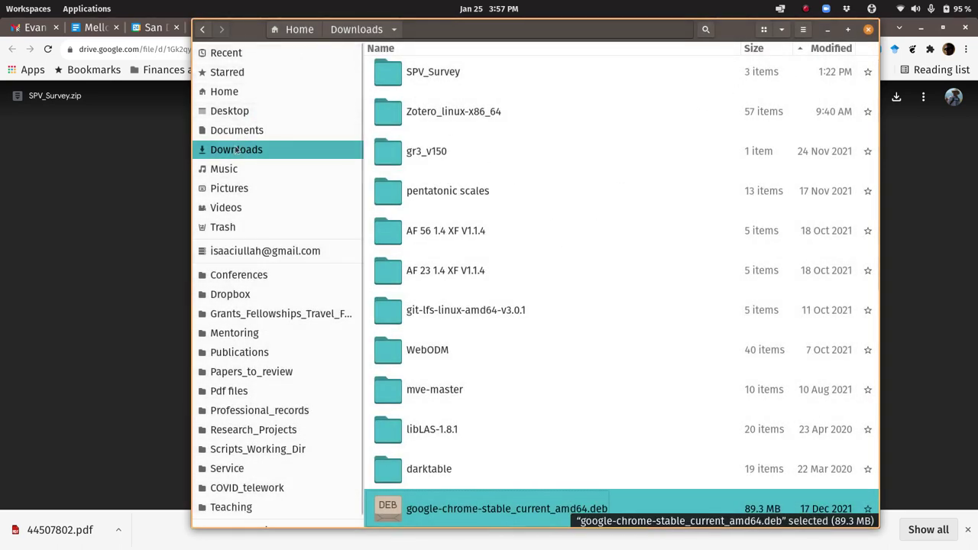
{"action": "left_click", "coordinate": [226, 89]}
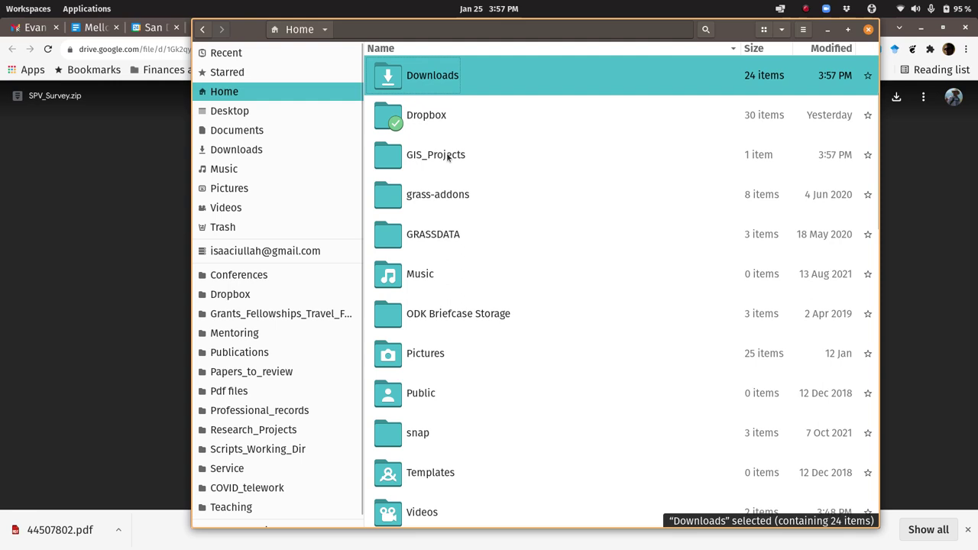
{"action": "double_click", "coordinate": [447, 153]}
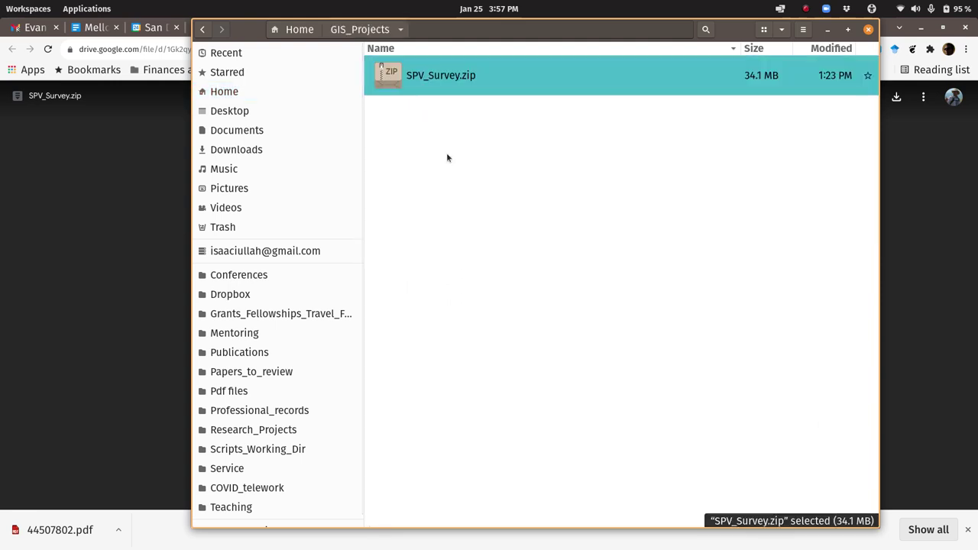
{"action": "left_click", "coordinate": [454, 106]}
{"action": "left_click", "coordinate": [442, 81]}
Extract SPV_Survey.zip here, then compare the new SPV_Survey folder with the archive.
{"action": "right_click", "coordinate": [438, 79]}
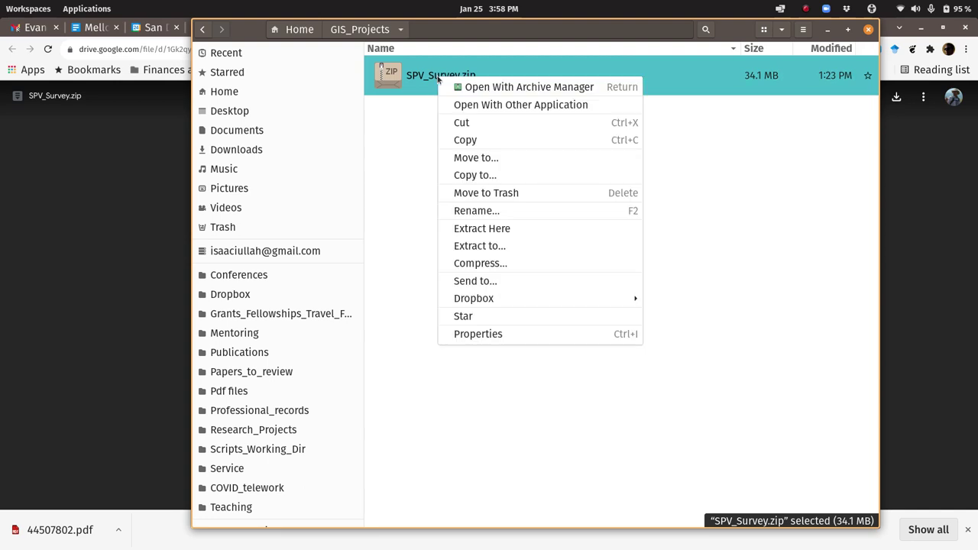
{"action": "left_click", "coordinate": [473, 227]}
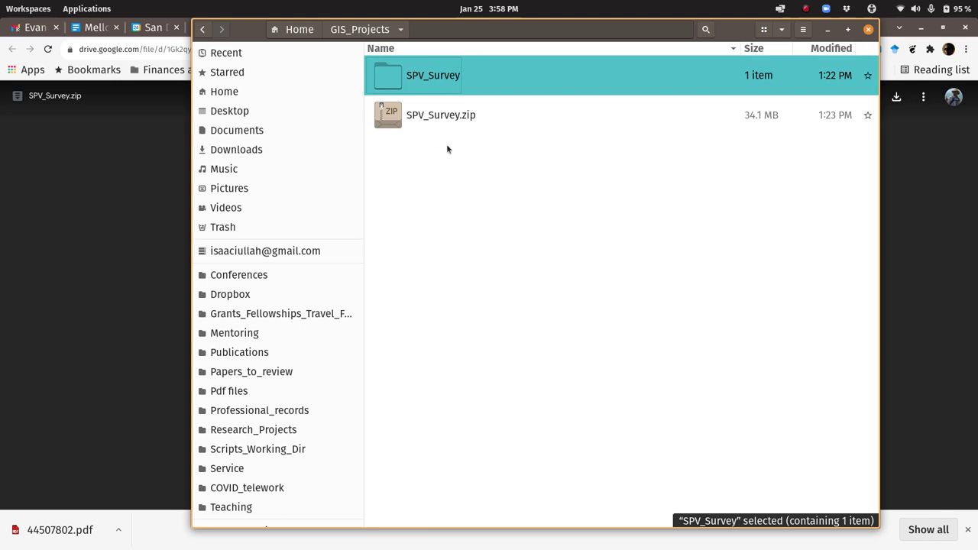
{"action": "left_click", "coordinate": [429, 115]}
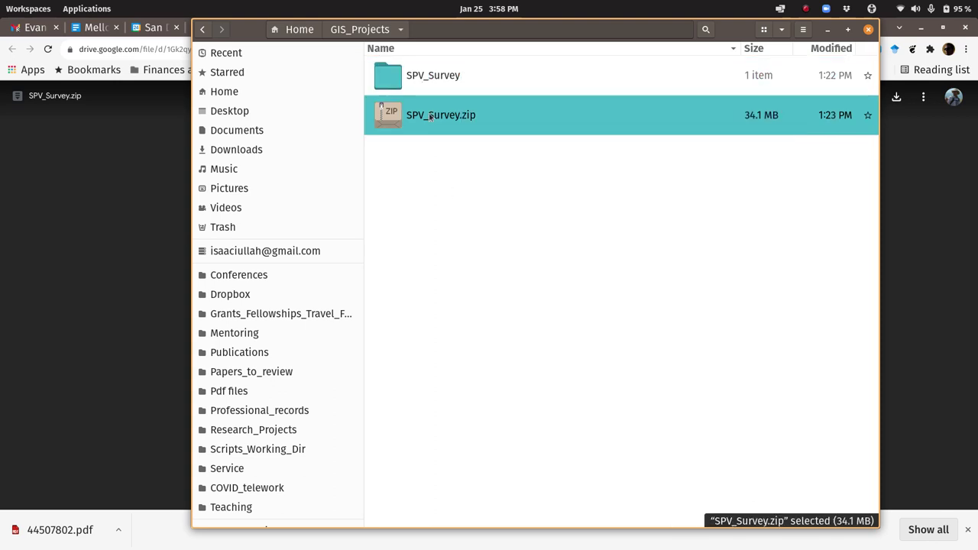
{"action": "left_click", "coordinate": [414, 72]}
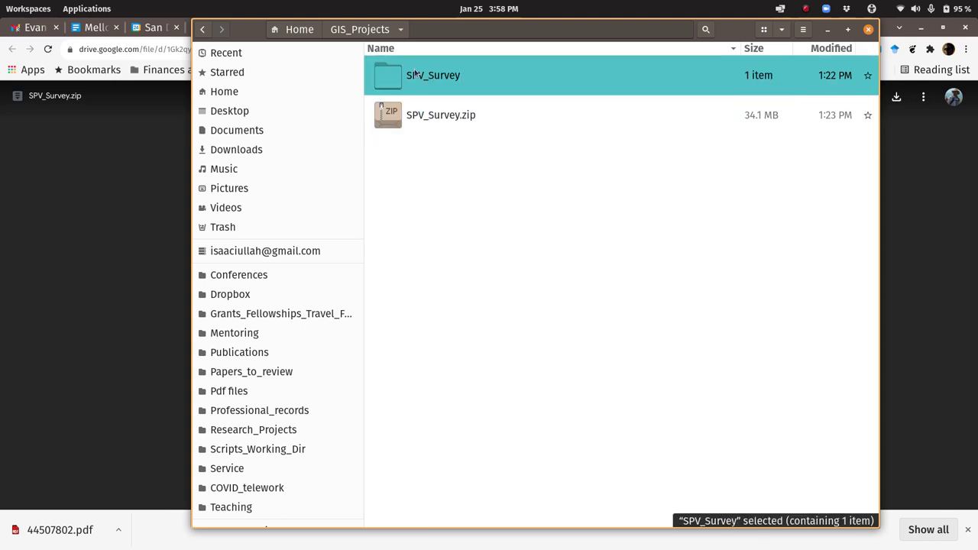
{"action": "left_click", "coordinate": [453, 122]}
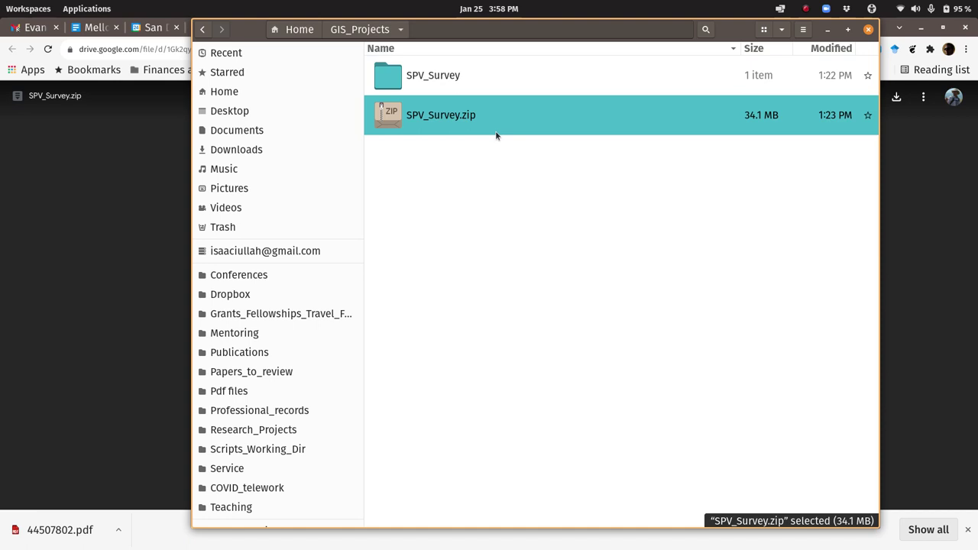
{"action": "left_click", "coordinate": [420, 80]}
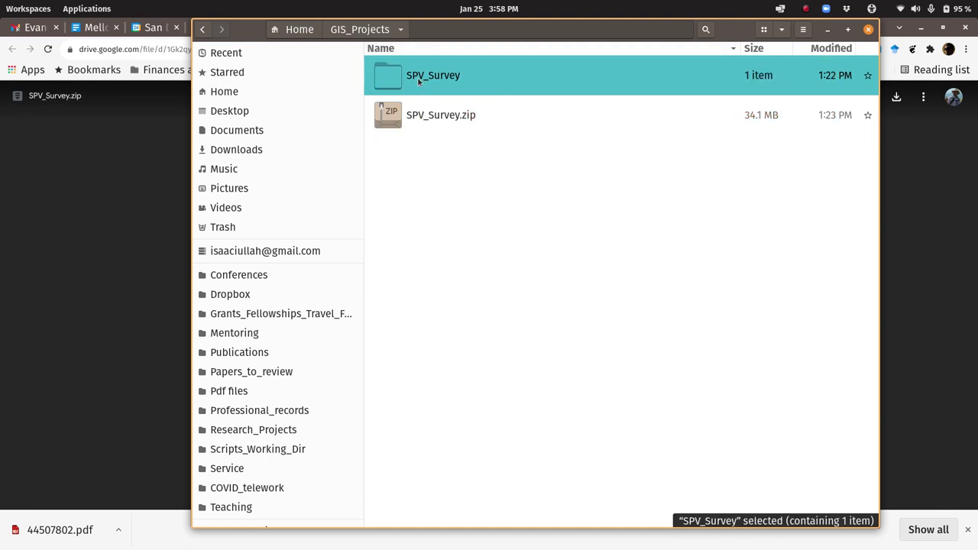
{"action": "left_click", "coordinate": [420, 119]}
{"action": "left_click", "coordinate": [440, 86]}
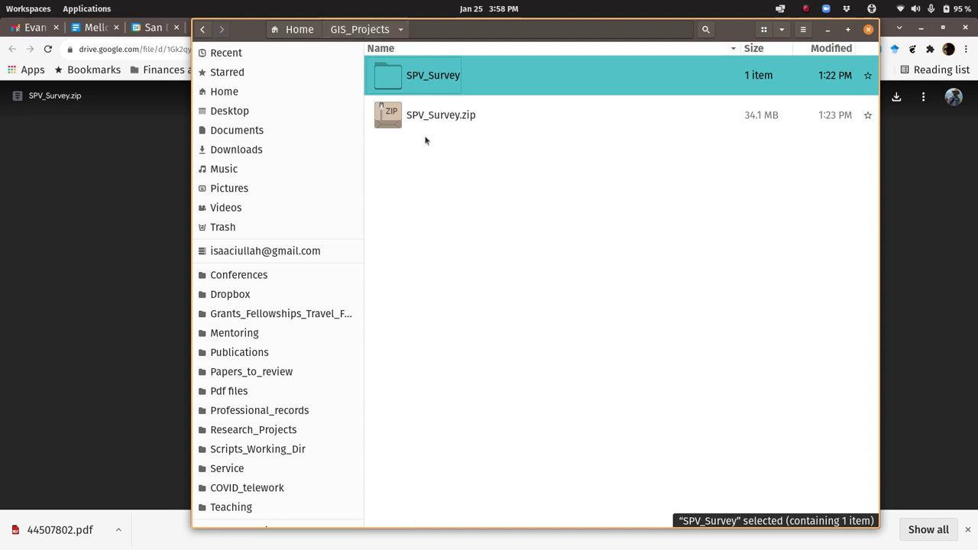
Open the SPV_Survey folder and look over Raster, Vector and SPV_Survey.qgz.
{"action": "double_click", "coordinate": [424, 84]}
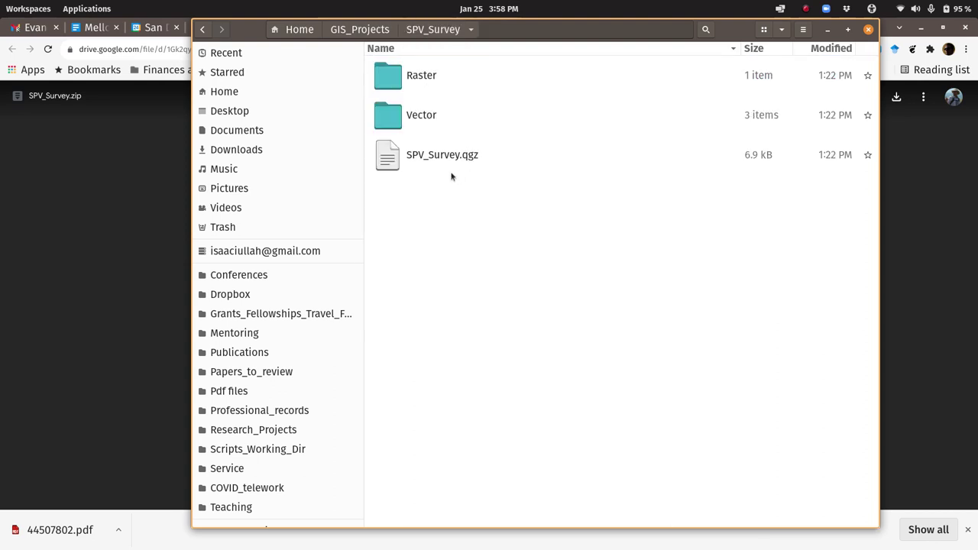
{"action": "left_click", "coordinate": [411, 81]}
{"action": "left_click", "coordinate": [419, 121]}
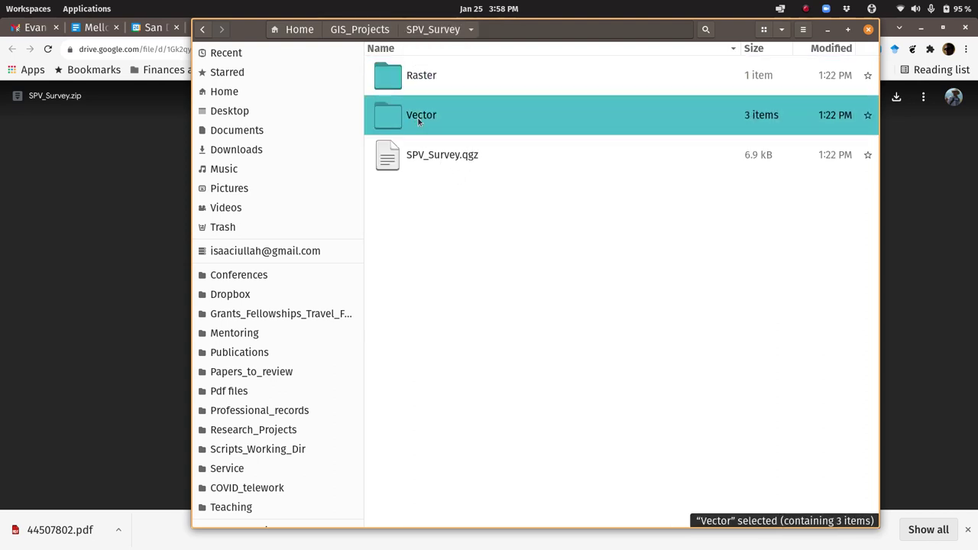
{"action": "left_click", "coordinate": [423, 76]}
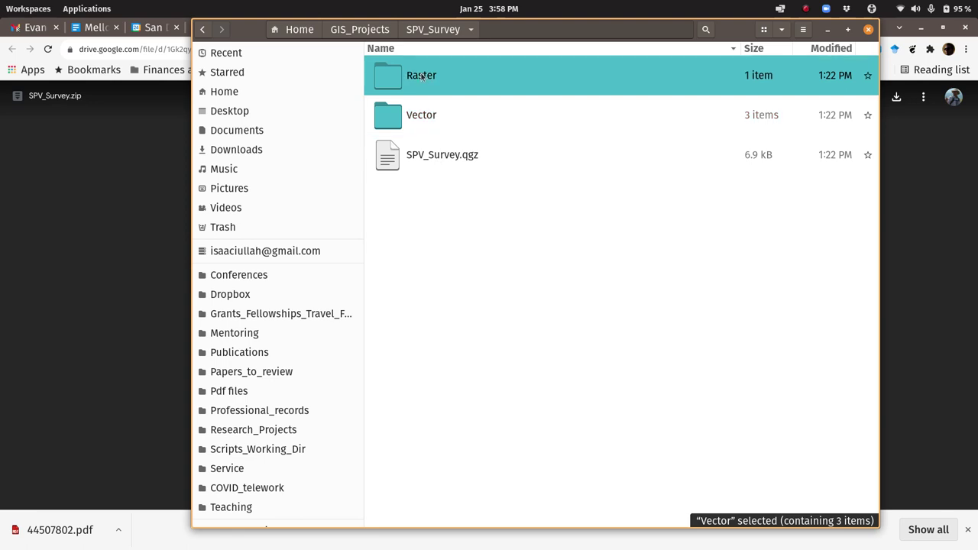
{"action": "left_click", "coordinate": [420, 116]}
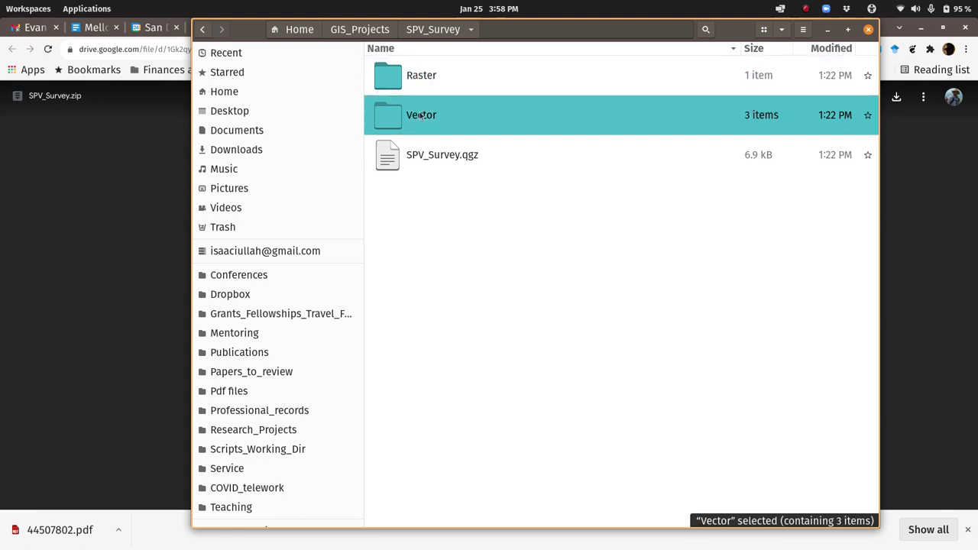
{"action": "left_click", "coordinate": [421, 162]}
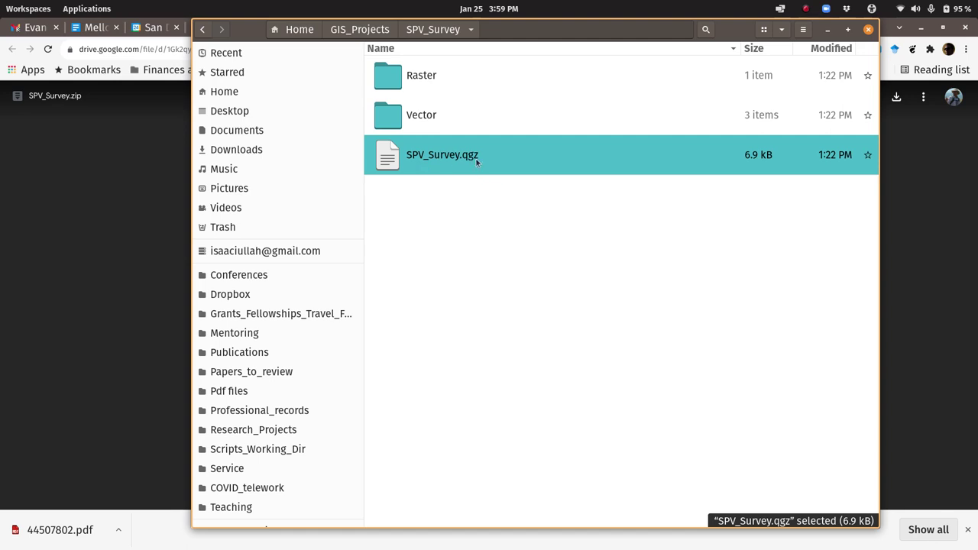
{"action": "left_click", "coordinate": [428, 157]}
Open the Raster folder to inspect the orthophoto basemap file, then go back.
{"action": "left_click", "coordinate": [423, 76]}
{"action": "double_click", "coordinate": [422, 77]}
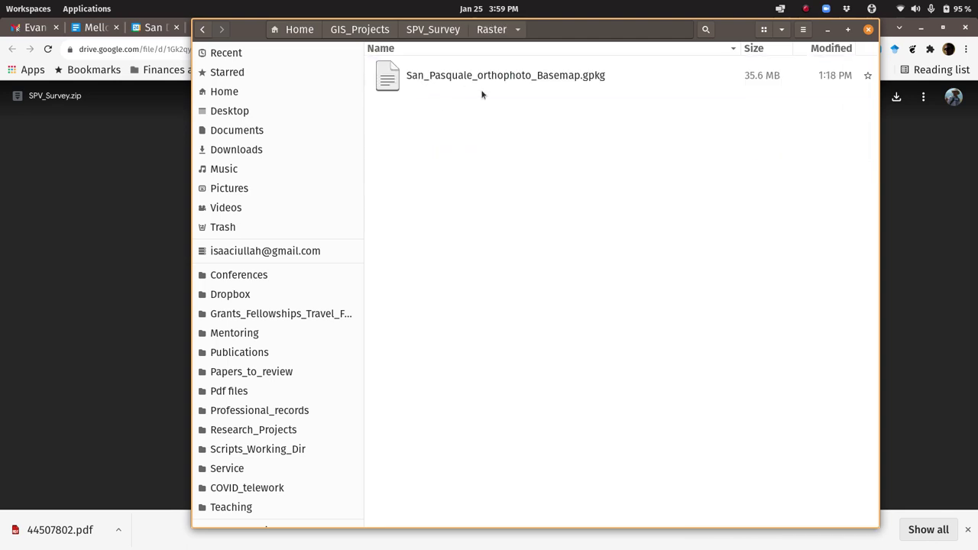
{"action": "left_click", "coordinate": [506, 79]}
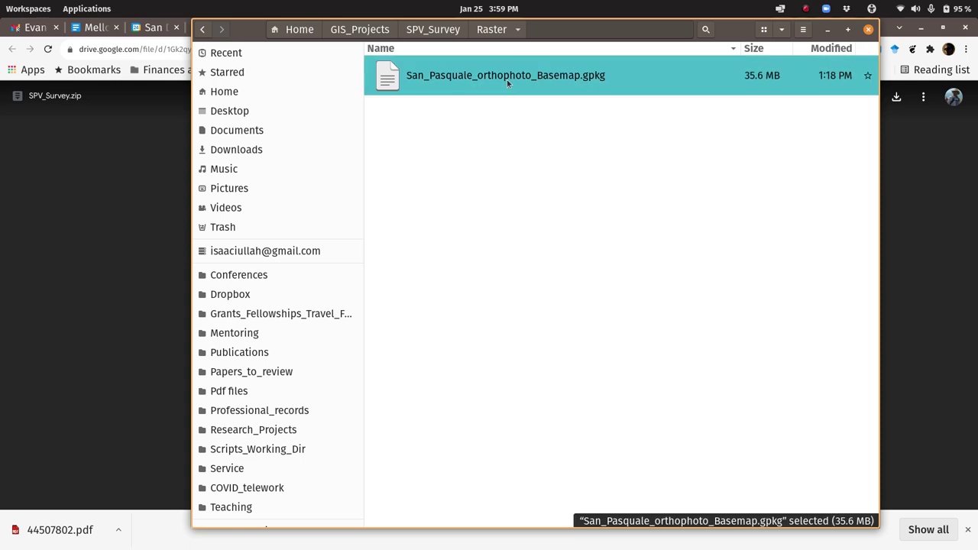
{"action": "left_click", "coordinate": [433, 32]}
Check Vector's Survey_Grid.gpkg, 2017_Structures_Lines.gpkg and 2017_structures_outlines, then return to SPV_Survey.qgz.
{"action": "double_click", "coordinate": [419, 125]}
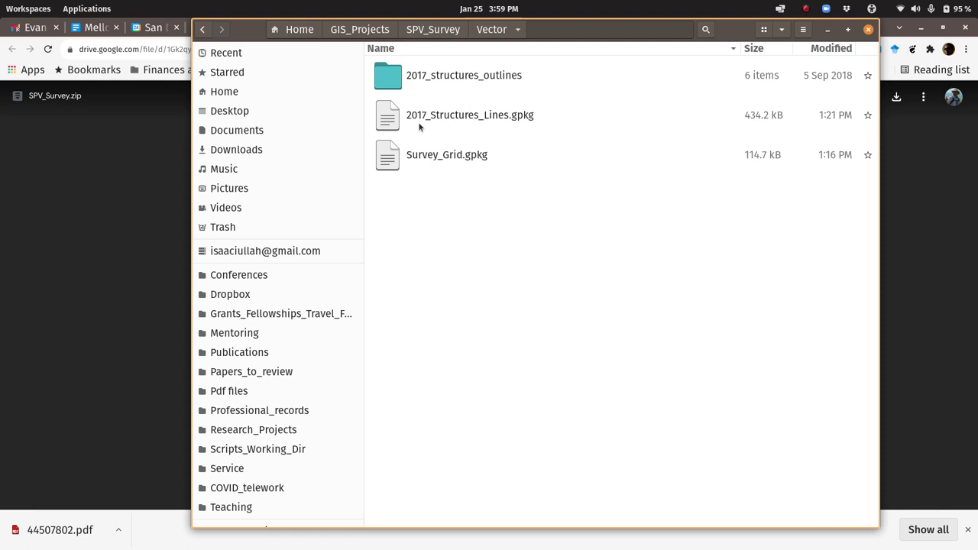
{"action": "left_click", "coordinate": [475, 156]}
{"action": "left_click", "coordinate": [512, 122]}
{"action": "left_click", "coordinate": [485, 87]}
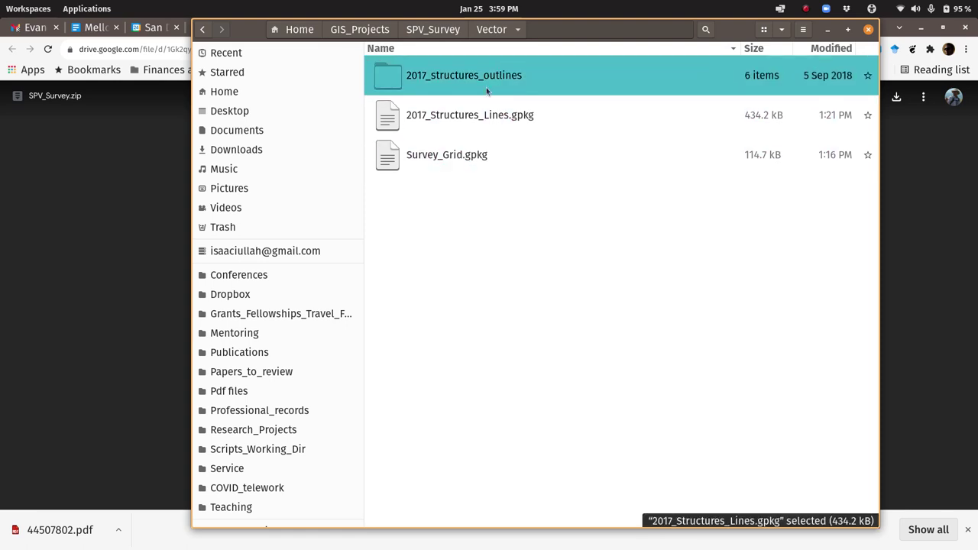
{"action": "left_click", "coordinate": [434, 29]}
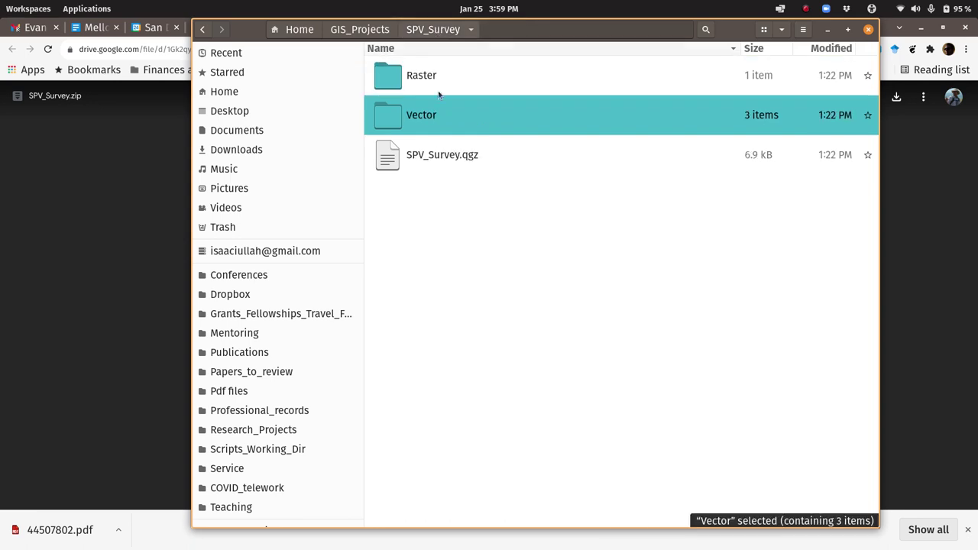
{"action": "left_click", "coordinate": [450, 155]}
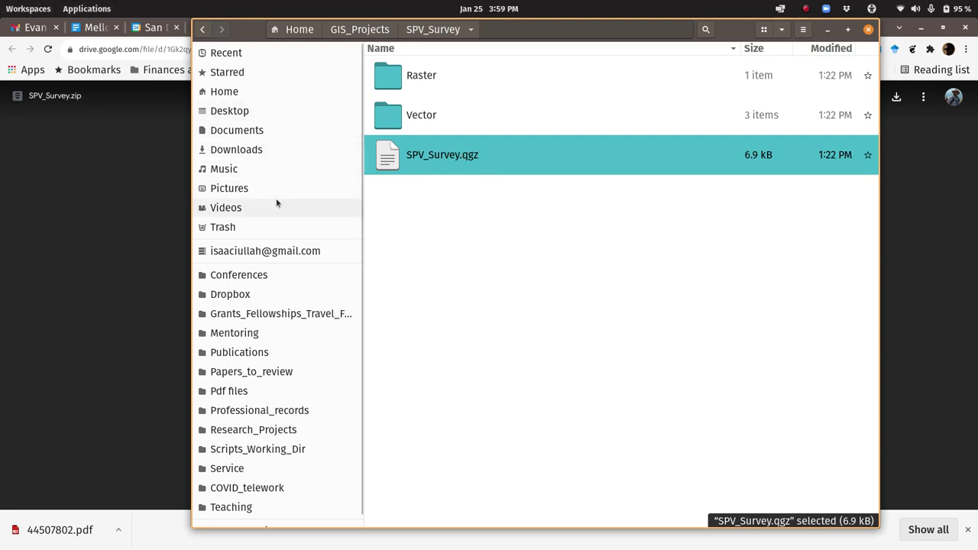
Switch from the Files window to the QGIS window.
{"action": "mouse_move", "coordinate": [2, 2]}
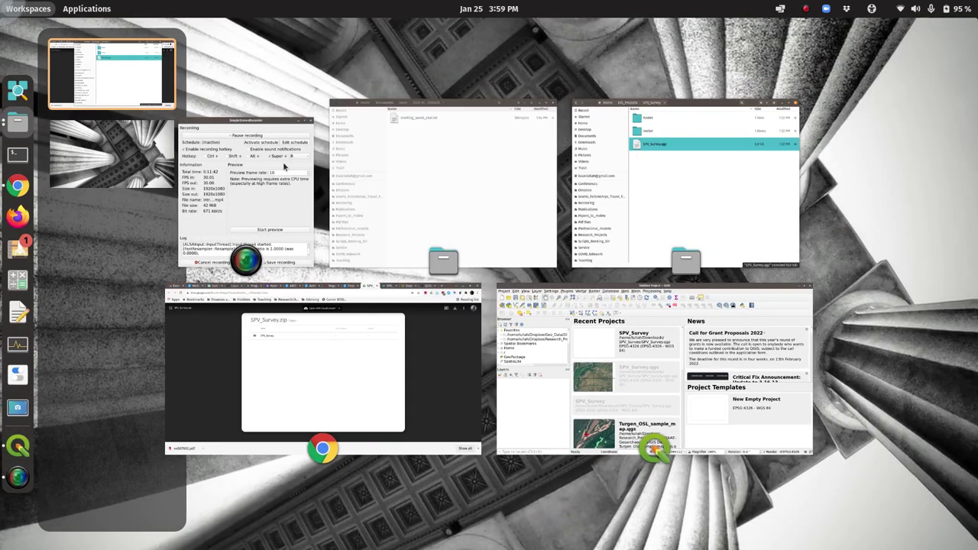
{"action": "left_click", "coordinate": [683, 201]}
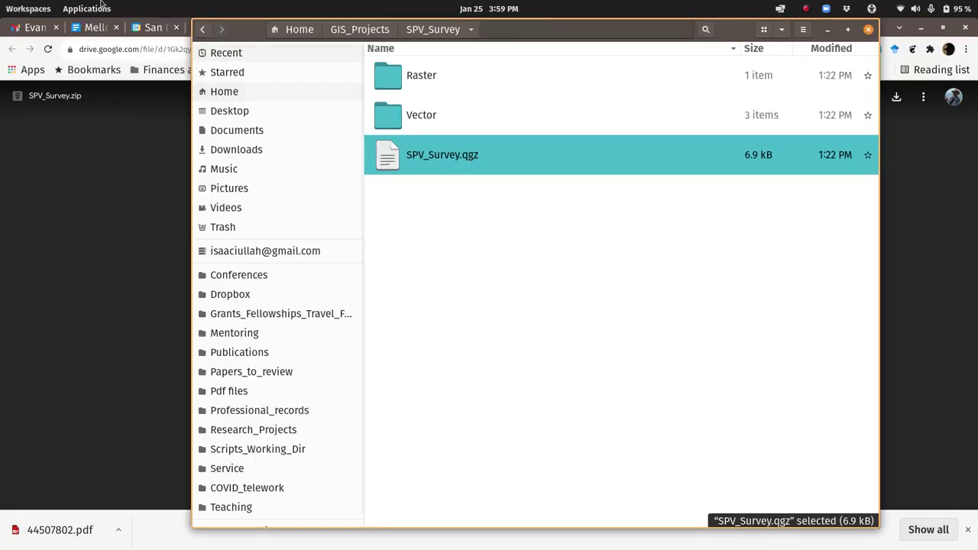
{"action": "mouse_move", "coordinate": [2, 2]}
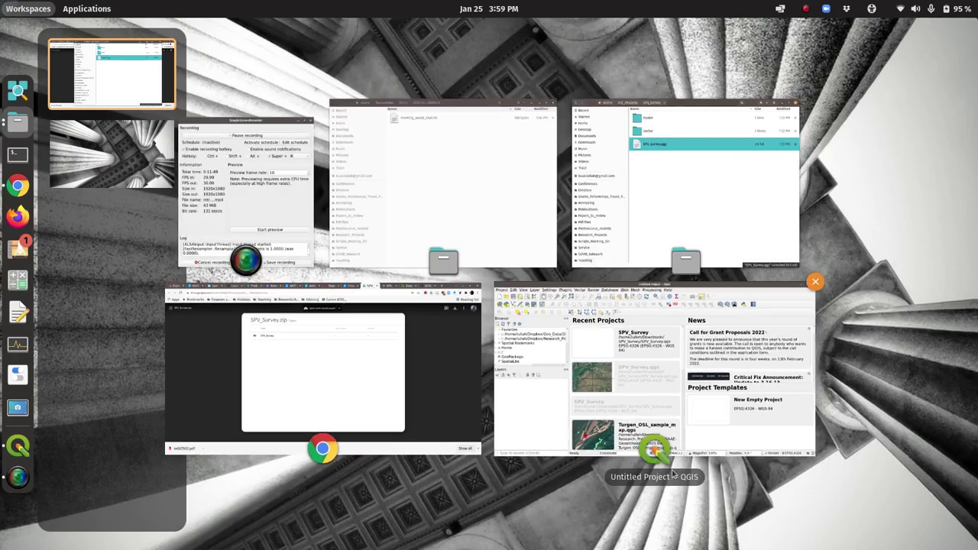
{"action": "left_click", "coordinate": [672, 367]}
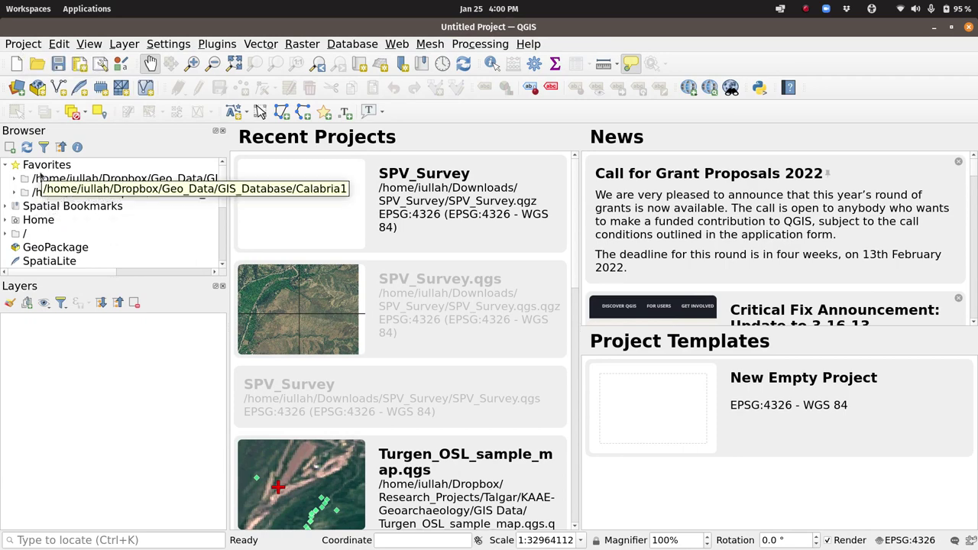
Open SPV_Survey.qgz from Home/GIS_Projects/SPV_Survey via Project > Open.
{"action": "left_click", "coordinate": [23, 44]}
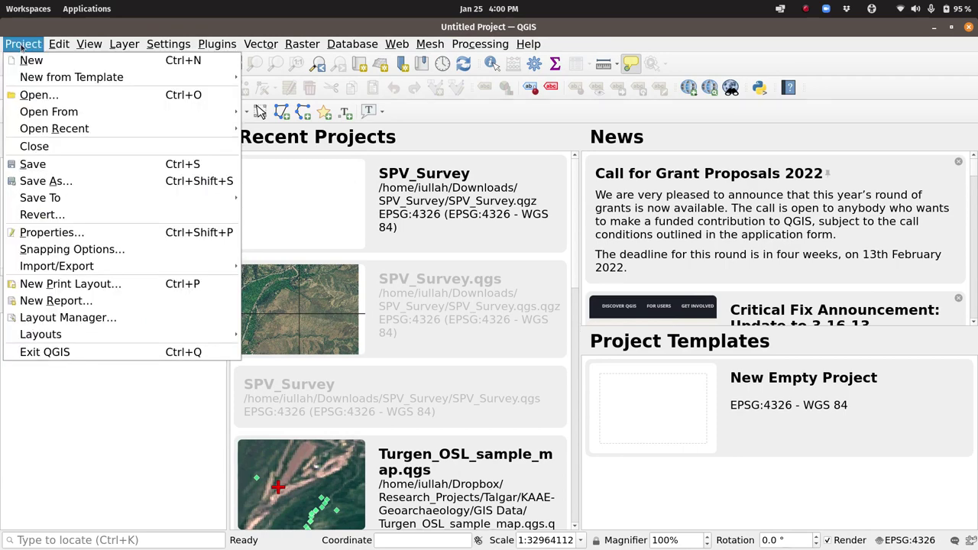
{"action": "left_click", "coordinate": [38, 95]}
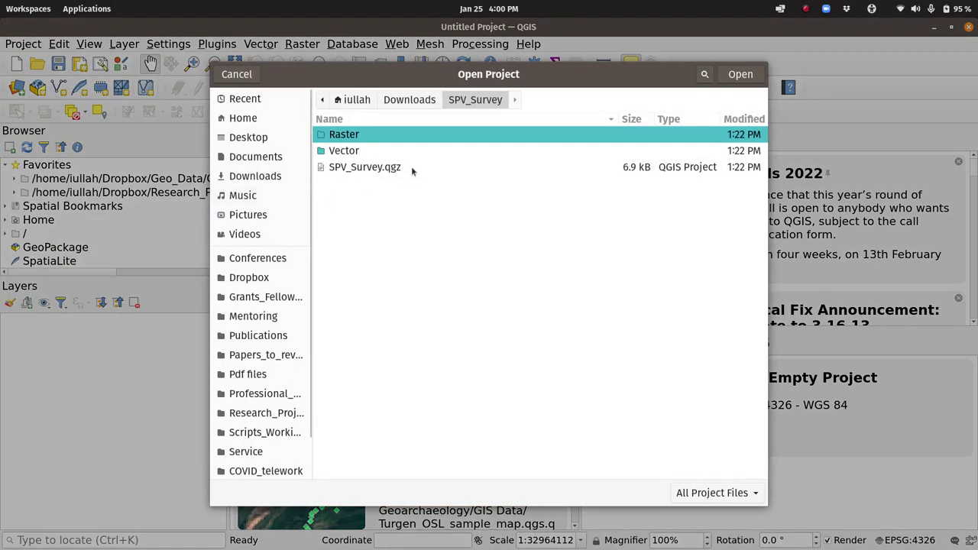
{"action": "left_click", "coordinate": [356, 100]}
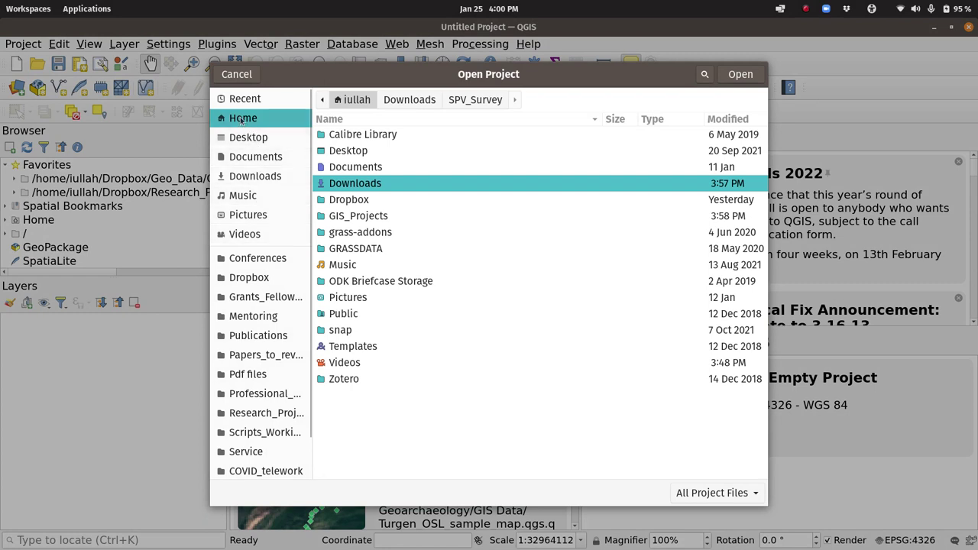
{"action": "left_click", "coordinate": [241, 118]}
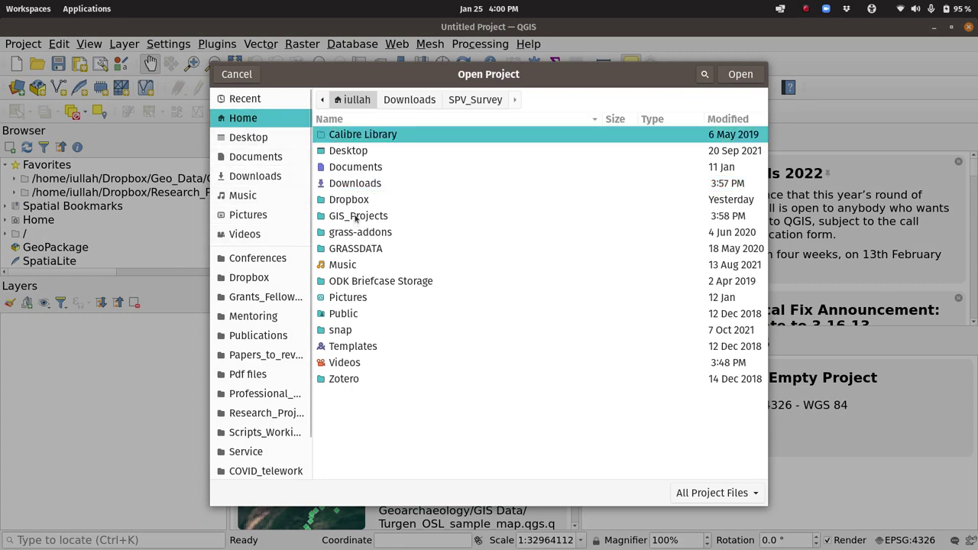
{"action": "double_click", "coordinate": [354, 217]}
{"action": "double_click", "coordinate": [362, 138]}
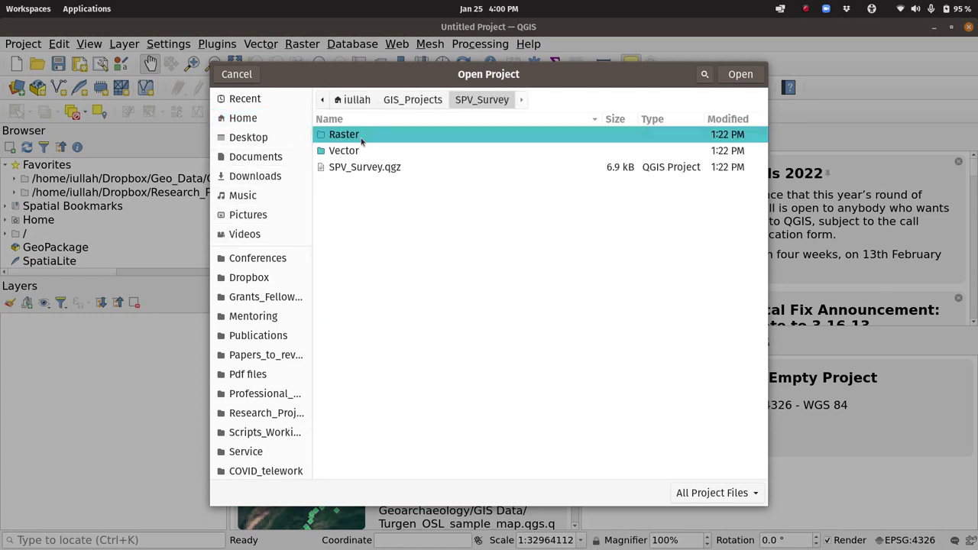
{"action": "left_click", "coordinate": [356, 170]}
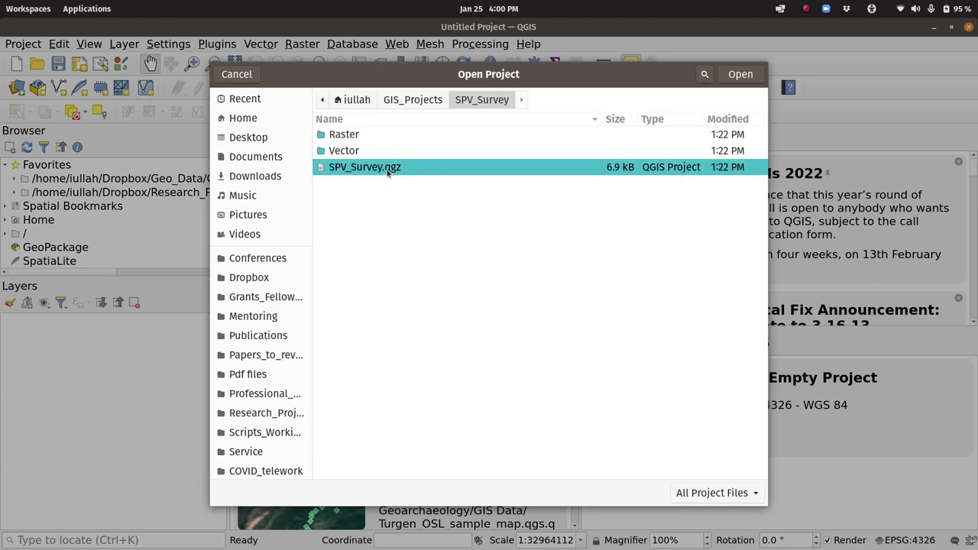
{"action": "double_click", "coordinate": [387, 173]}
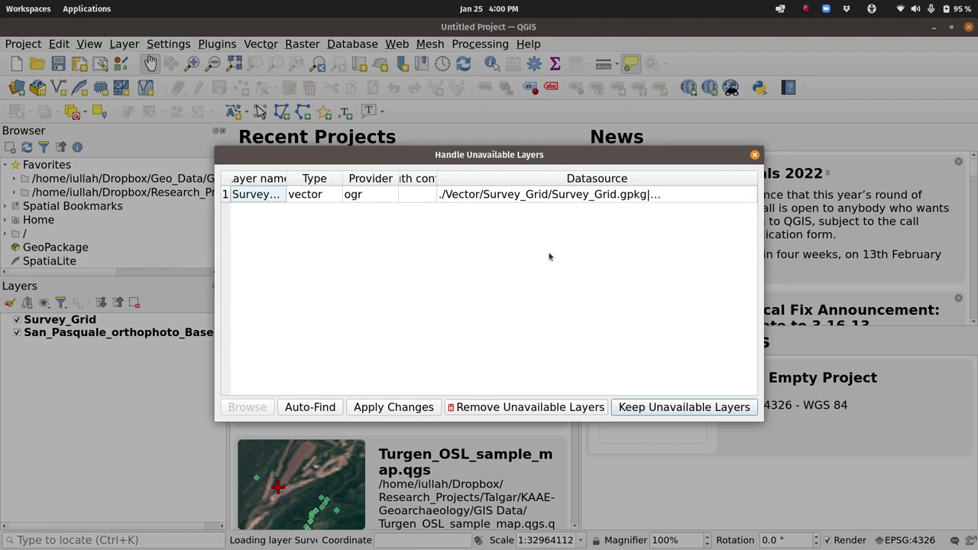
Load the project despite the missing grid, then remove the Survey_Grid layer via Remove Layer.
{"action": "left_click", "coordinate": [636, 408]}
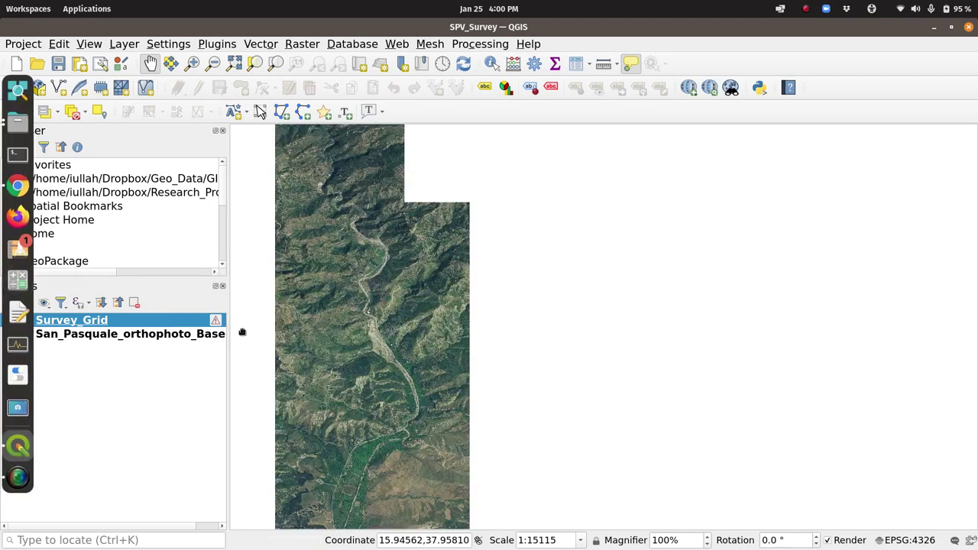
{"action": "left_click", "coordinate": [99, 336]}
{"action": "left_click", "coordinate": [38, 322]}
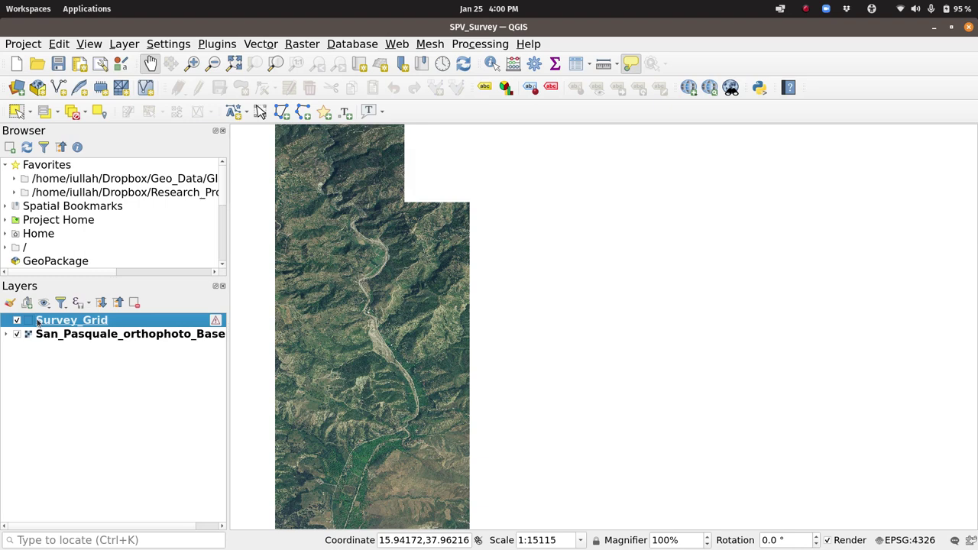
{"action": "right_click", "coordinate": [61, 321]}
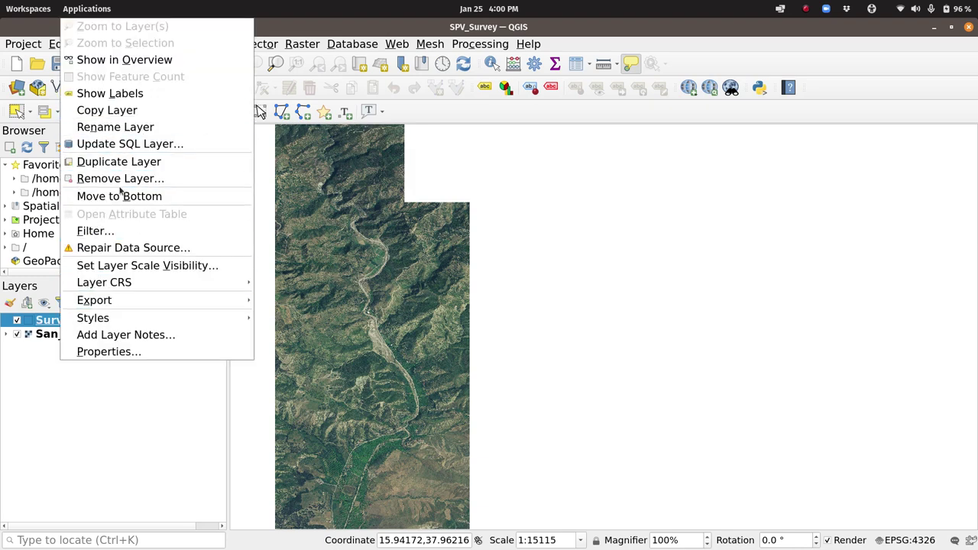
{"action": "left_click", "coordinate": [120, 178]}
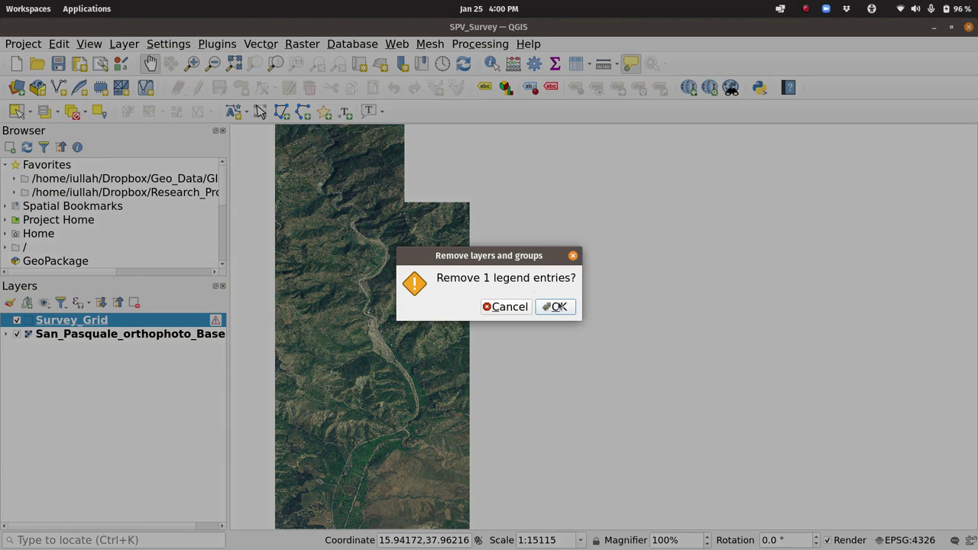
{"action": "left_click", "coordinate": [557, 304]}
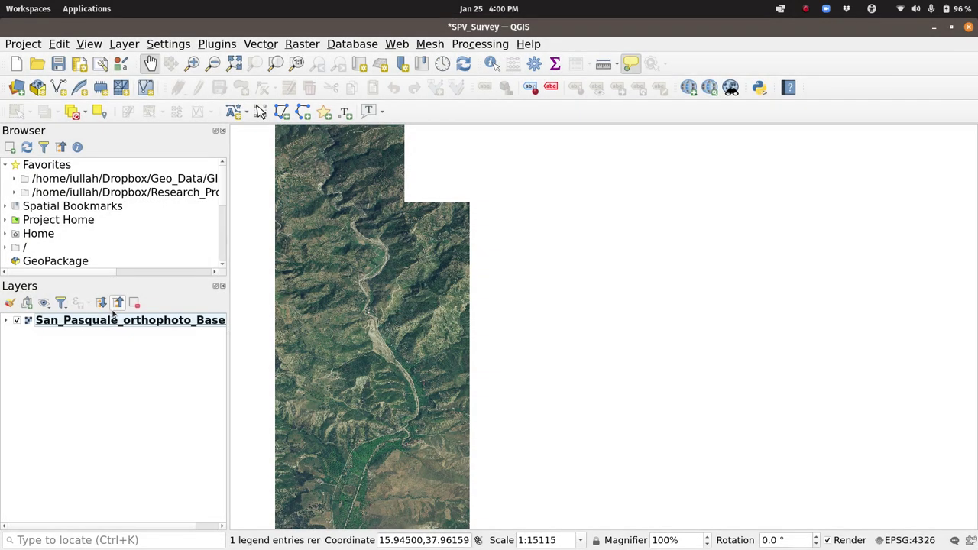
{"action": "left_click", "coordinate": [171, 323]}
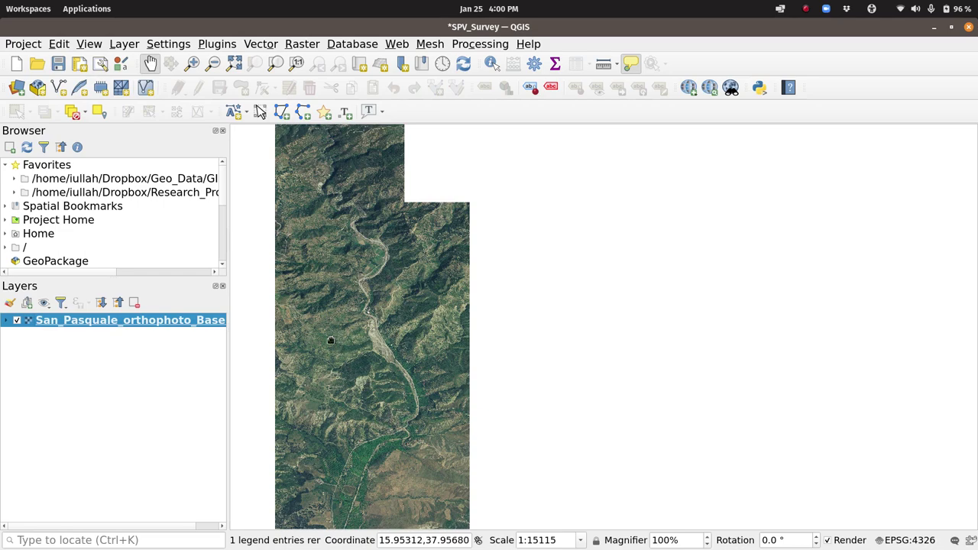
Scroll-zoom and pan the orthophoto toward the river bend and riverside buildings.
{"action": "scroll", "coordinate": [376, 307], "scroll_direction": "up", "scroll_amount": 2}
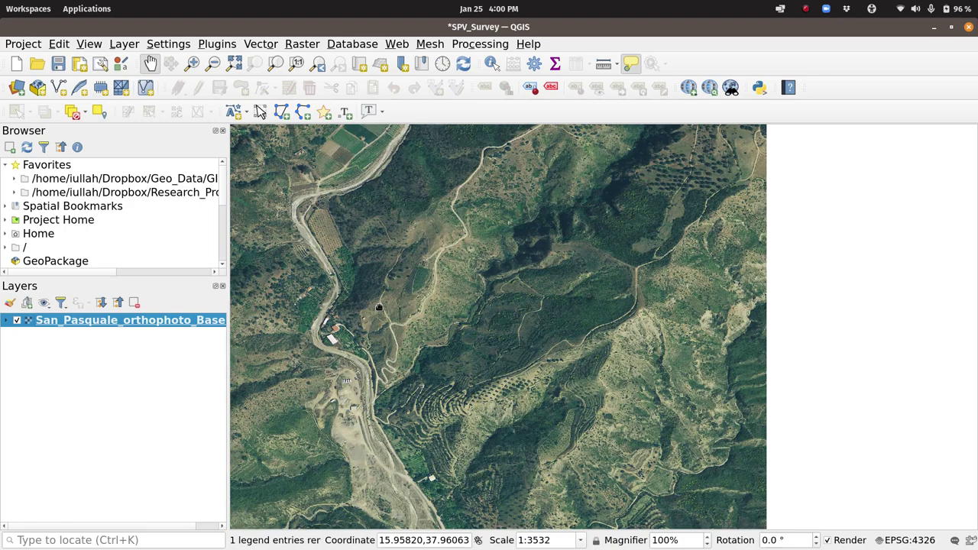
{"action": "scroll", "coordinate": [386, 355], "scroll_direction": "up", "scroll_amount": 1}
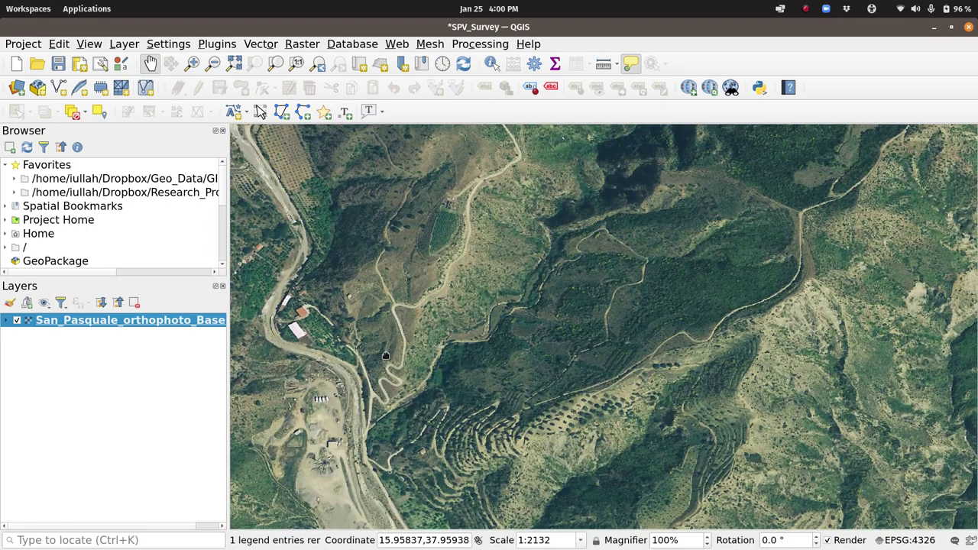
{"action": "scroll", "coordinate": [386, 355], "scroll_direction": "up", "scroll_amount": 1}
{"action": "left_click_drag", "start_coordinate": [385, 355], "coordinate": [645, 315]}
{"action": "scroll", "coordinate": [509, 284], "scroll_direction": "up", "scroll_amount": 3}
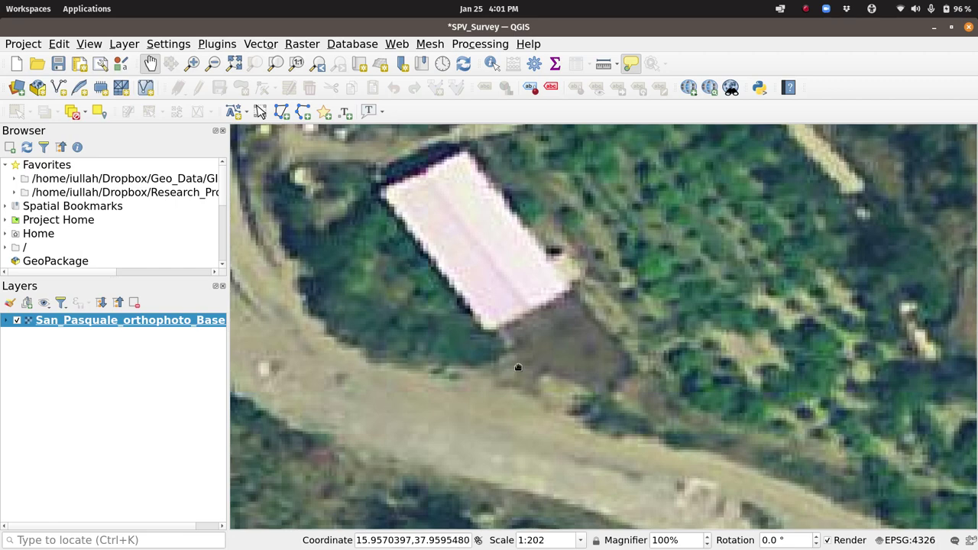
{"action": "scroll", "coordinate": [524, 295], "scroll_direction": "down", "scroll_amount": 2}
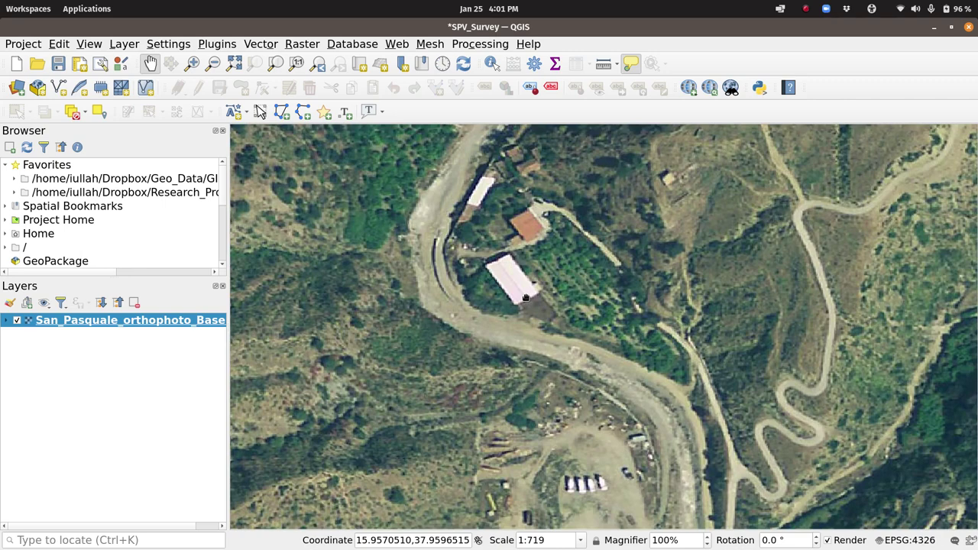
{"action": "left_click_drag", "start_coordinate": [429, 236], "coordinate": [570, 311]}
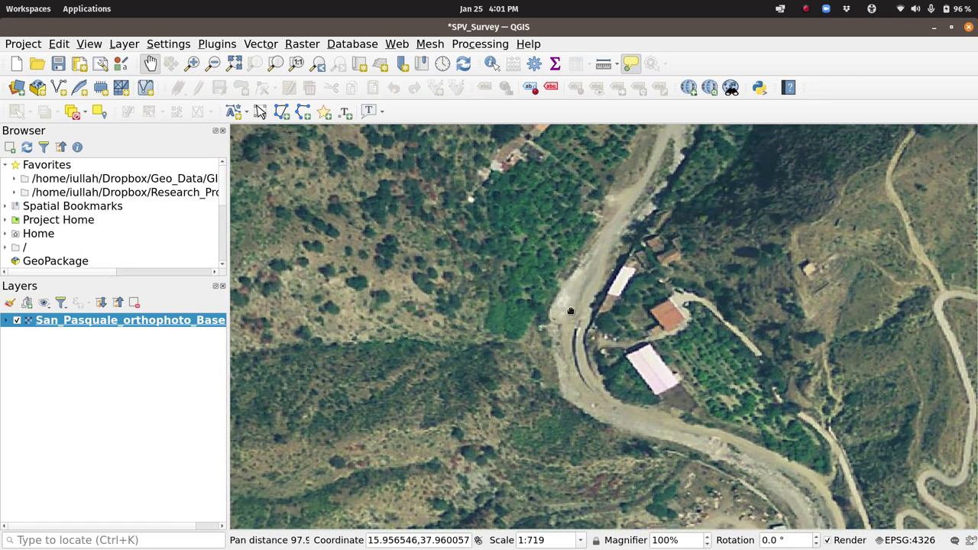
{"action": "scroll", "coordinate": [570, 311], "scroll_direction": "down", "scroll_amount": 4}
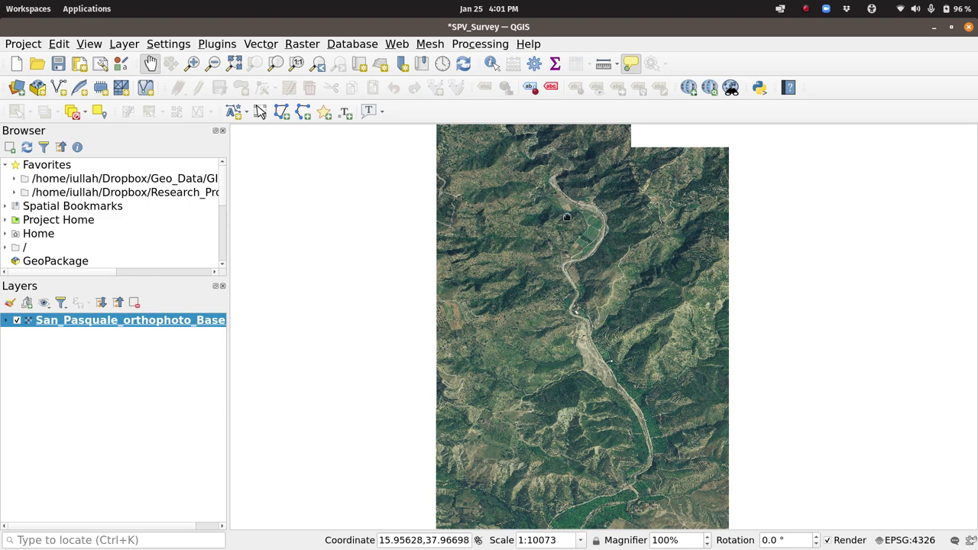
Drag Zoom In and Zoom Out rectangles over the river valley area.
{"action": "left_click", "coordinate": [191, 67]}
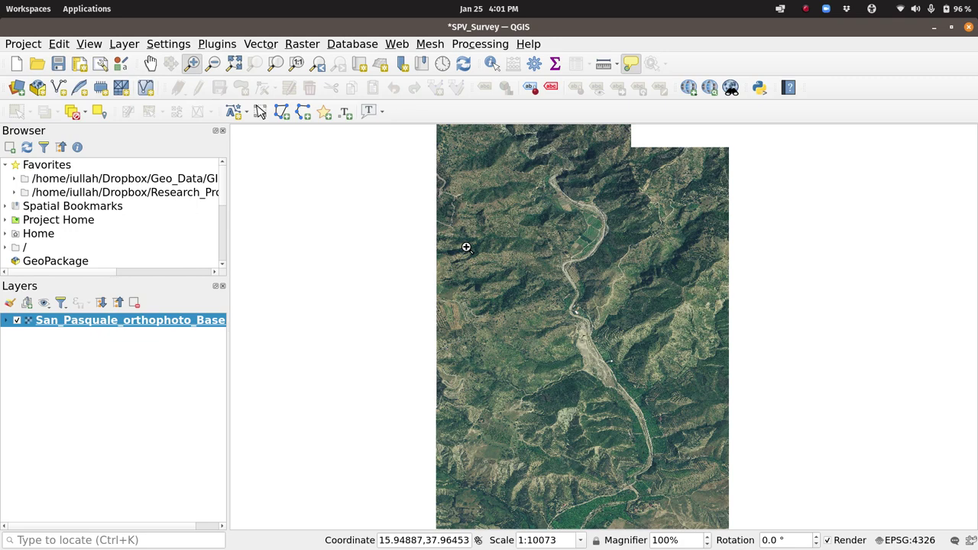
{"action": "left_click_drag", "start_coordinate": [548, 256], "coordinate": [608, 319]}
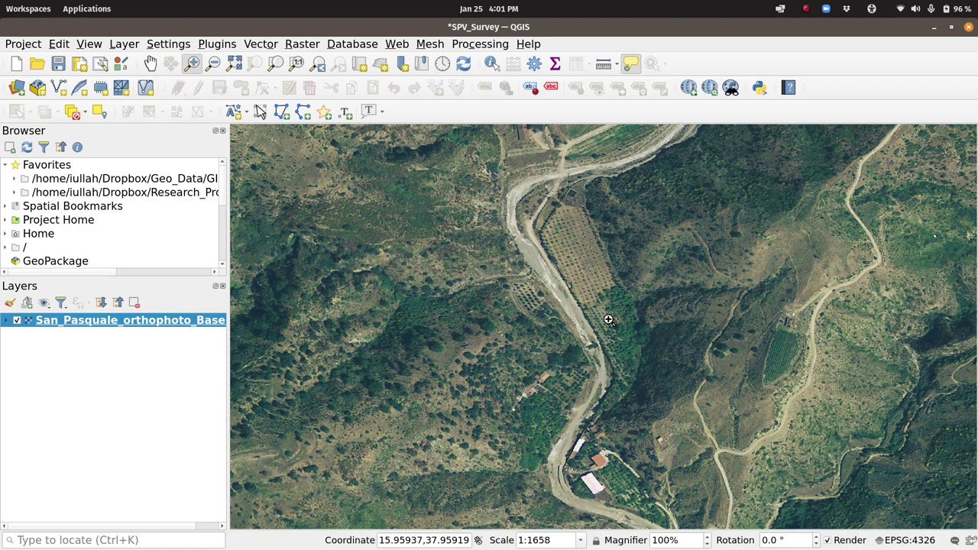
{"action": "left_click", "coordinate": [213, 62]}
{"action": "left_click_drag", "start_coordinate": [524, 263], "coordinate": [685, 412]}
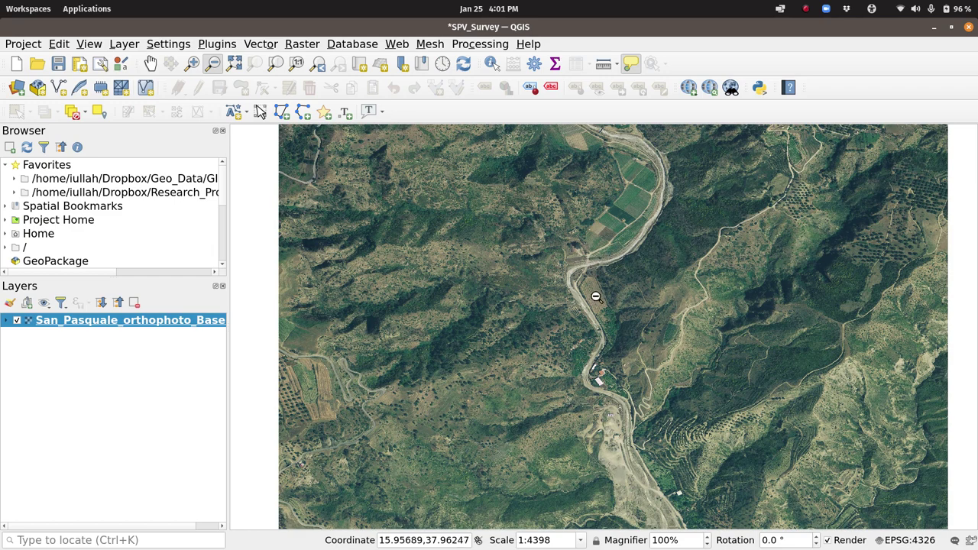
Zoom to the full orthophoto extent and select Project Home in the Browser panel.
{"action": "left_click", "coordinate": [235, 65]}
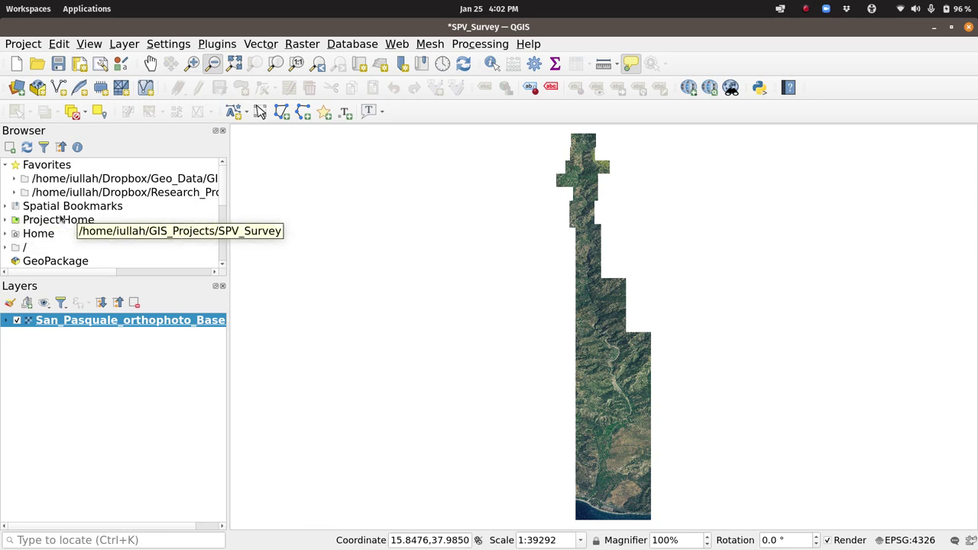
{"action": "left_click", "coordinate": [58, 220]}
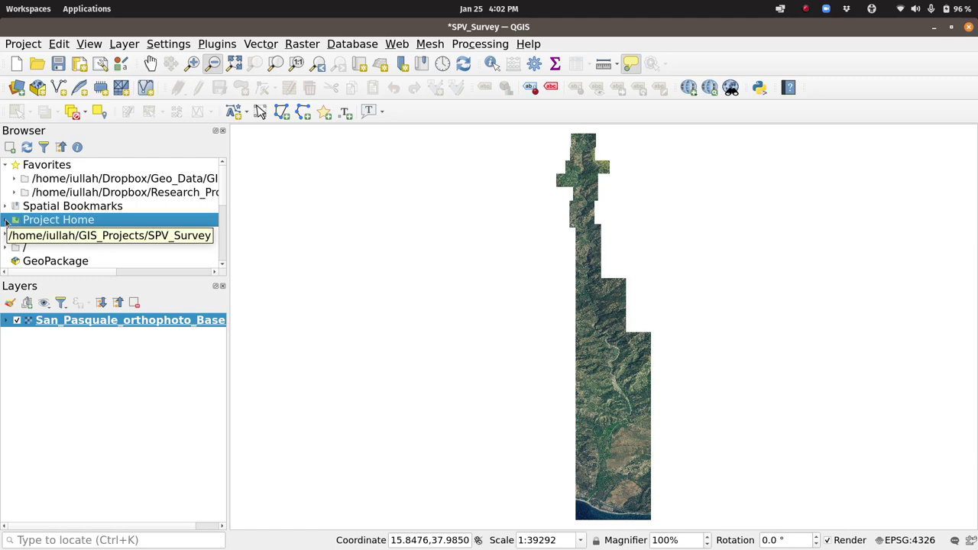
In Files, select SPV_Survey's Raster folder and SPV_Survey.qgz, then return to QGIS.
{"action": "mouse_move", "coordinate": [0, 0]}
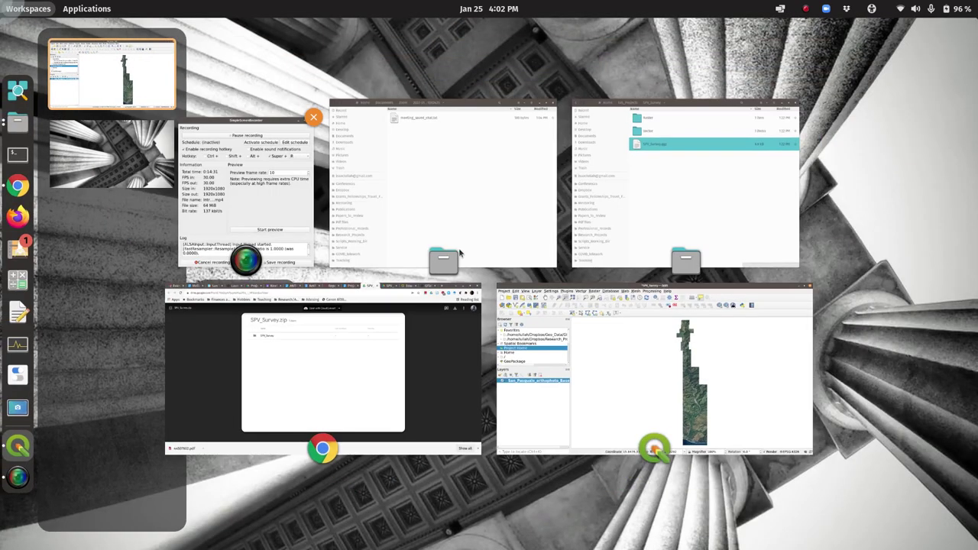
{"action": "left_click", "coordinate": [670, 214]}
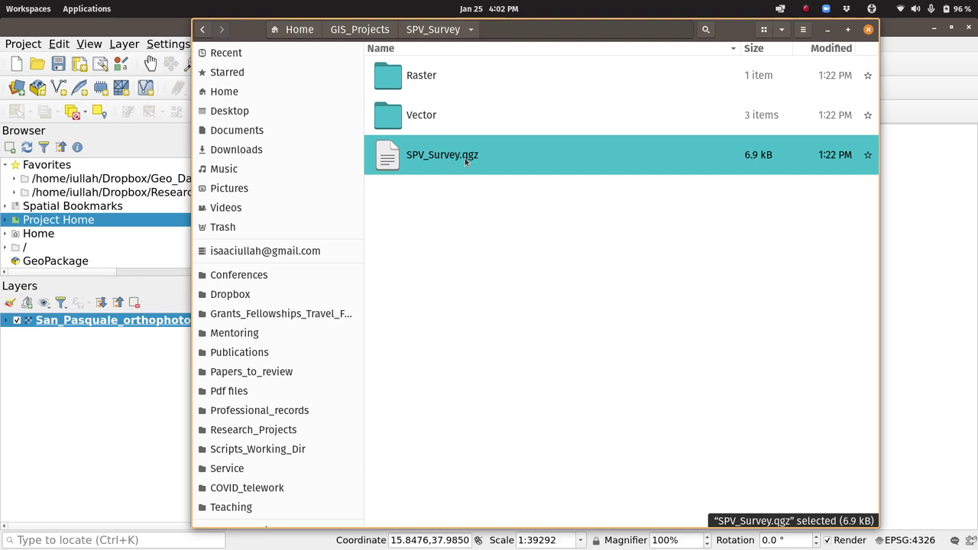
{"action": "left_click", "coordinate": [416, 76]}
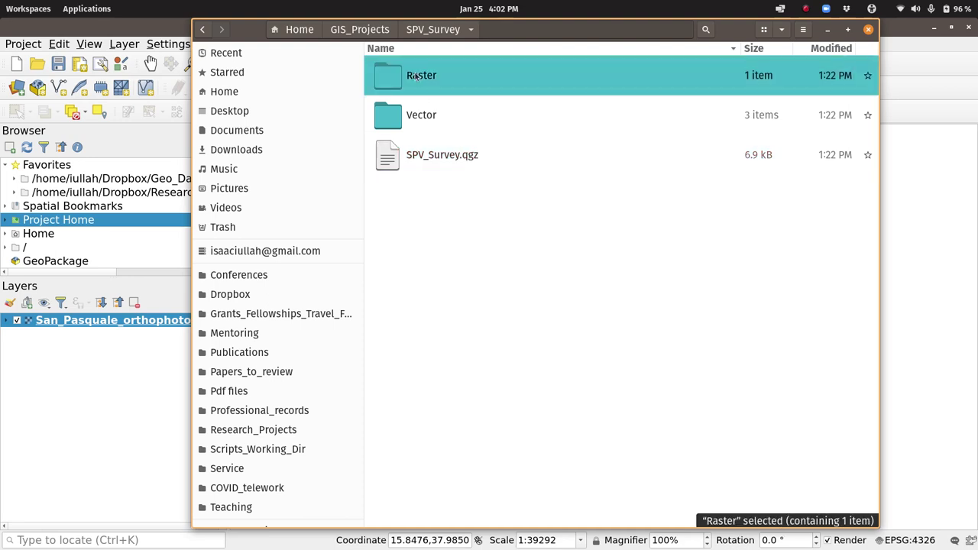
{"action": "left_click", "coordinate": [419, 161]}
{"action": "left_click", "coordinate": [78, 229]}
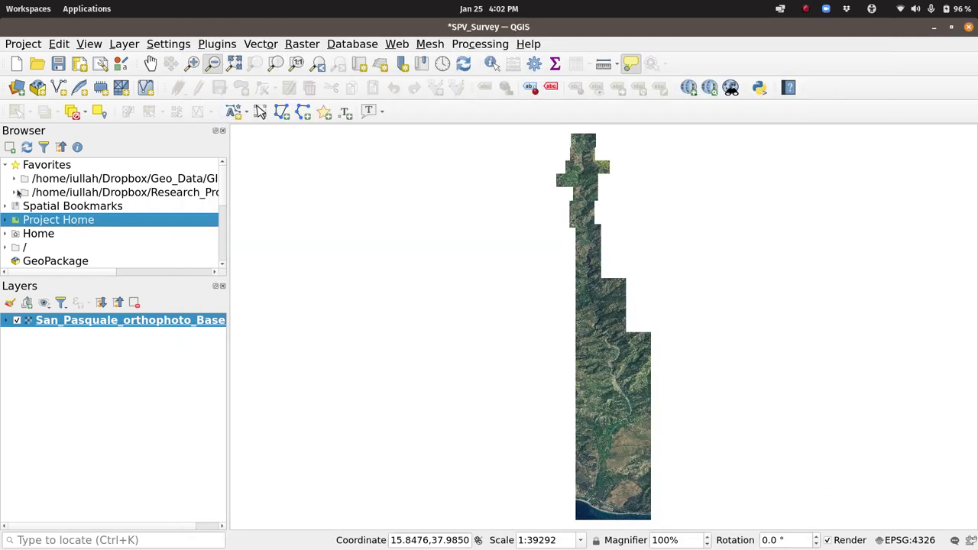
In Project Home, expand the Raster and Vector folders, then expand Survey_Grid.gpkg to reveal its Survey_Grid layer.
{"action": "left_click", "coordinate": [6, 220]}
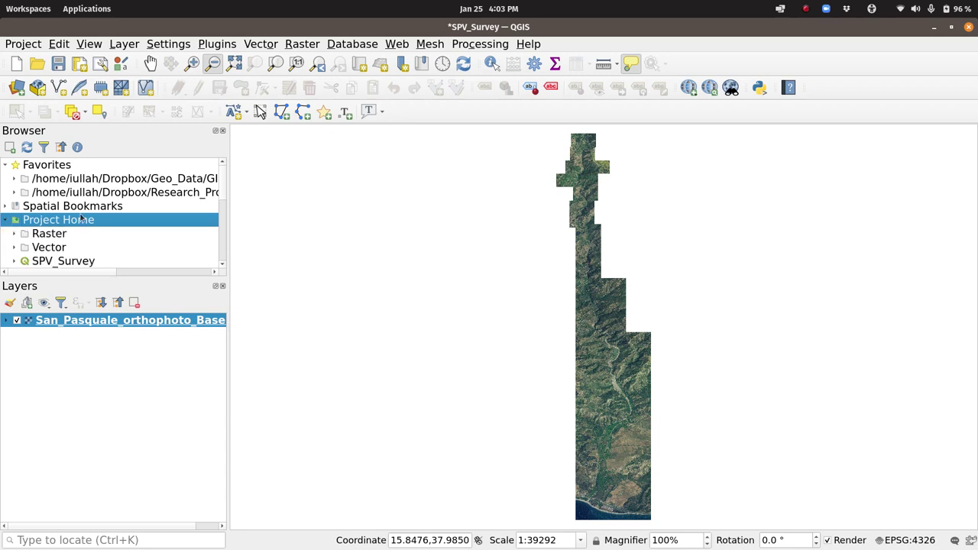
{"action": "scroll", "coordinate": [82, 221], "scroll_direction": "down", "scroll_amount": 1}
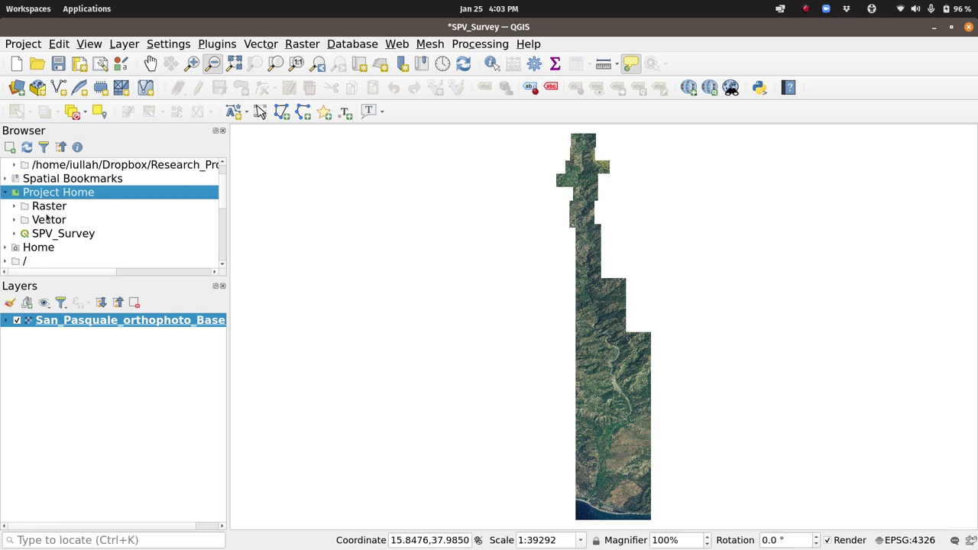
{"action": "left_click", "coordinate": [48, 207]}
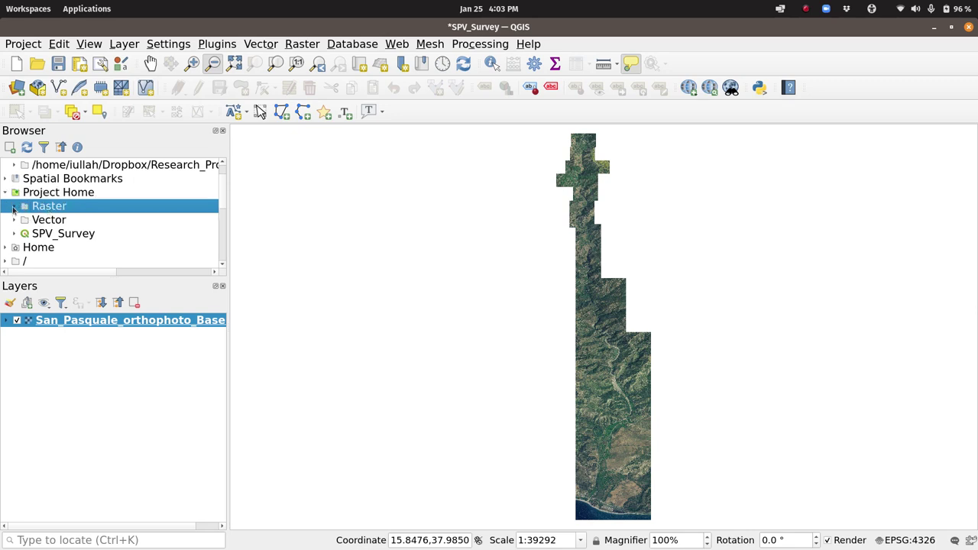
{"action": "left_click", "coordinate": [13, 207]}
{"action": "left_click", "coordinate": [95, 223]}
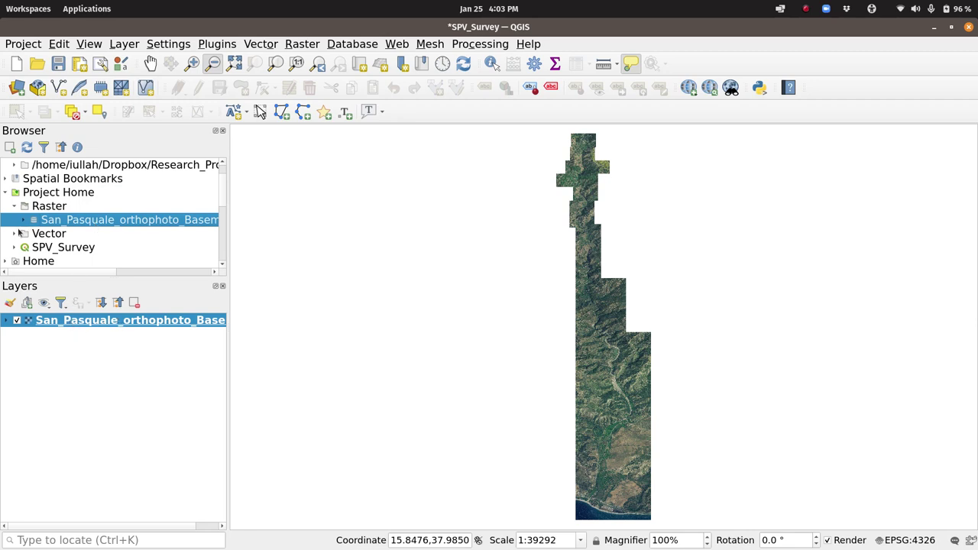
{"action": "left_click", "coordinate": [14, 233]}
{"action": "scroll", "coordinate": [104, 216], "scroll_direction": "down", "scroll_amount": 1}
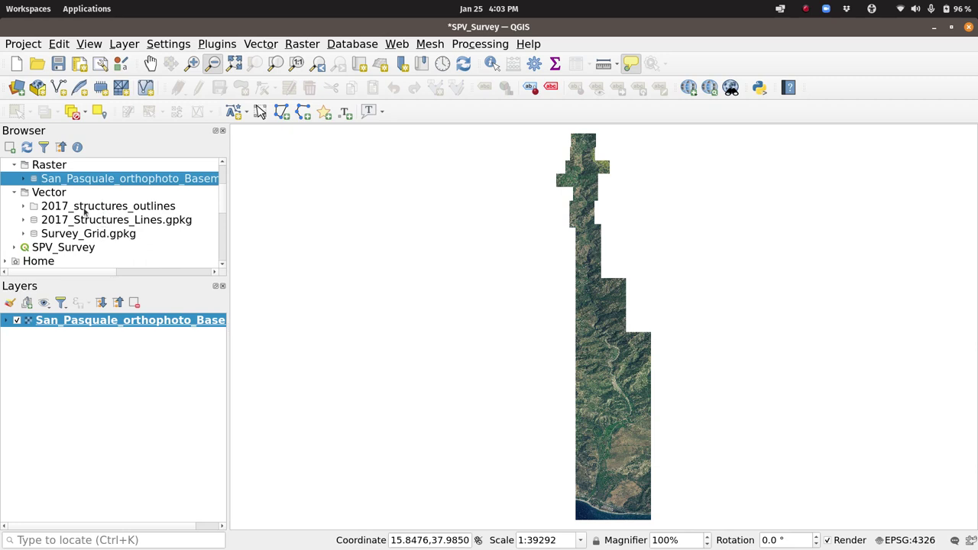
{"action": "left_click", "coordinate": [93, 208]}
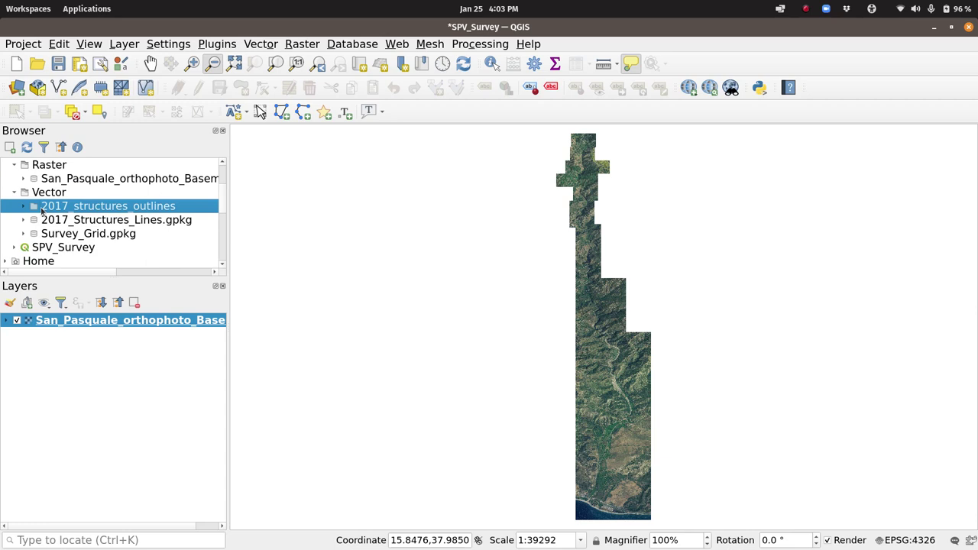
{"action": "left_click", "coordinate": [120, 222]}
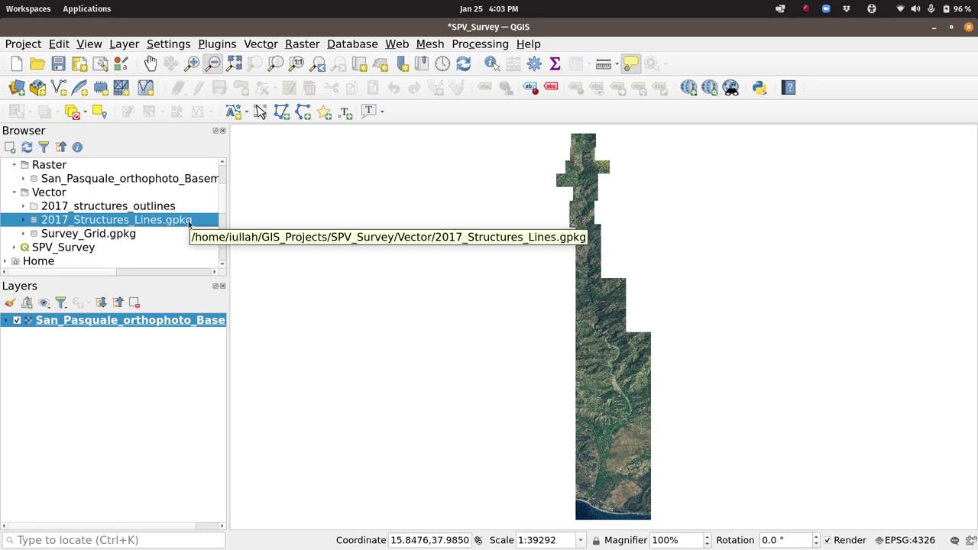
{"action": "left_click", "coordinate": [104, 238]}
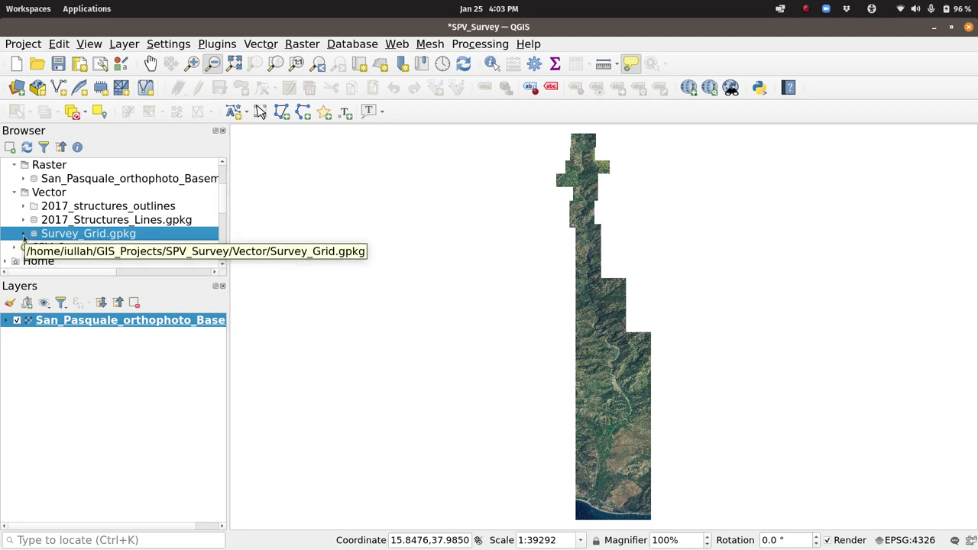
{"action": "left_click", "coordinate": [23, 236]}
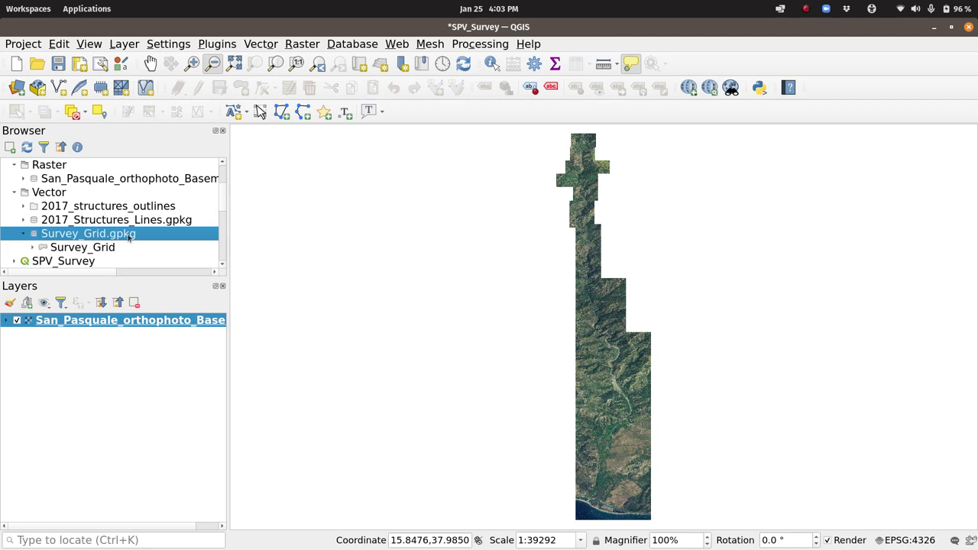
Drag Survey_Grid.gpkg from the Browser into the Layers panel so the yellow grid draws over the orthophoto.
{"action": "left_click", "coordinate": [33, 247]}
{"action": "scroll", "coordinate": [94, 217], "scroll_direction": "down", "scroll_amount": 1}
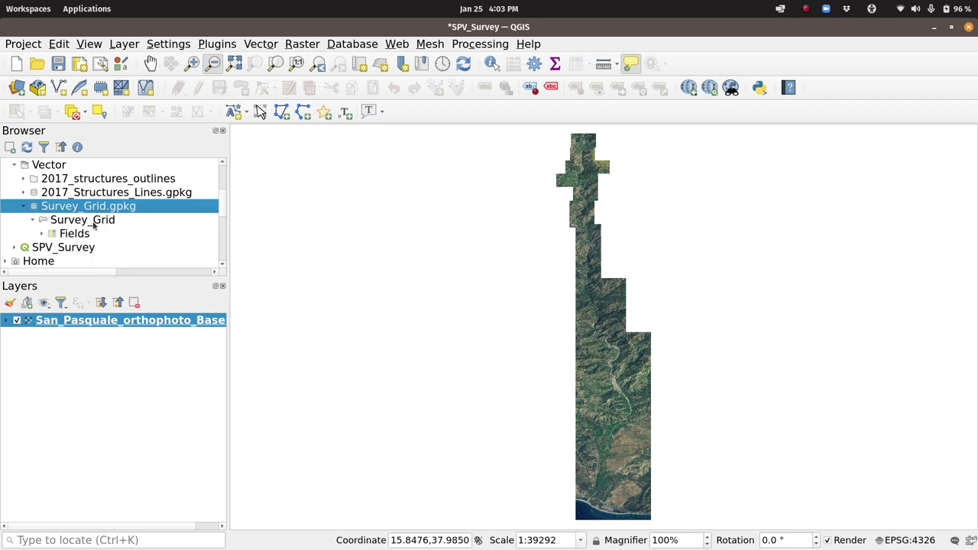
{"action": "left_click", "coordinate": [93, 218]}
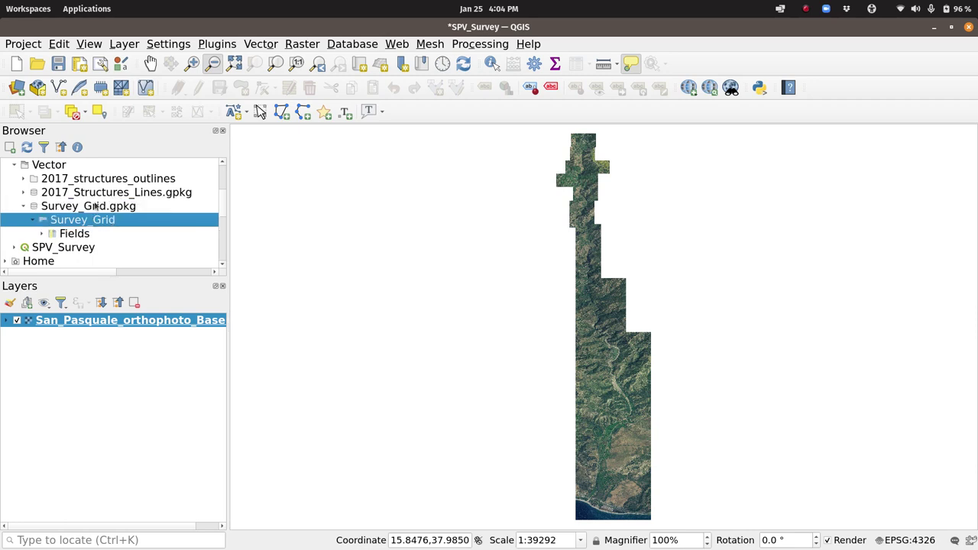
{"action": "double_click", "coordinate": [95, 206]}
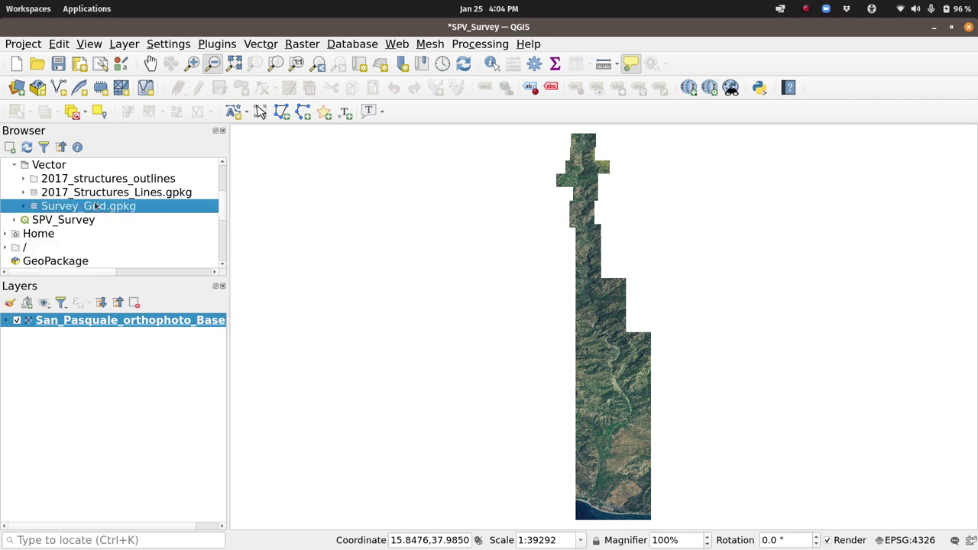
{"action": "left_click_drag", "start_coordinate": [96, 207], "coordinate": [95, 362]}
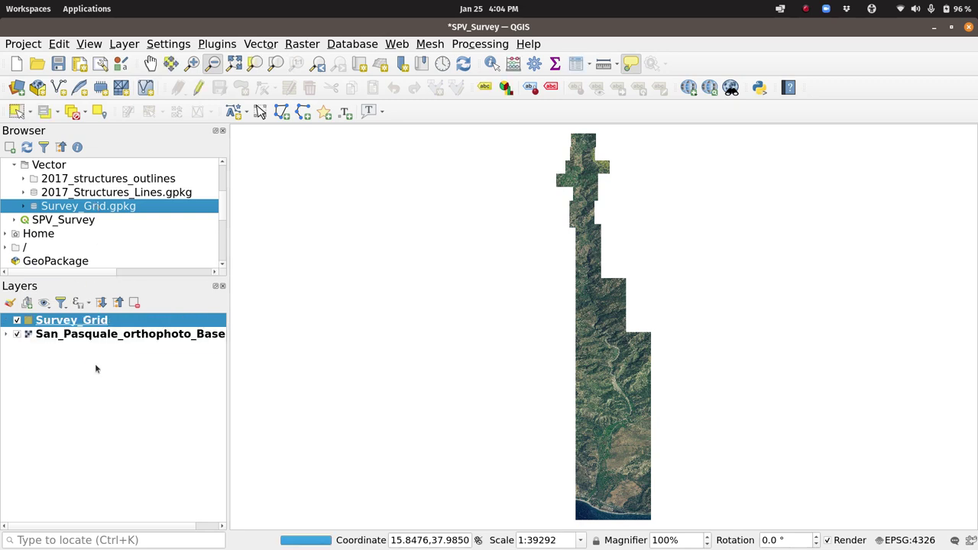
{"action": "right_click", "coordinate": [84, 206]}
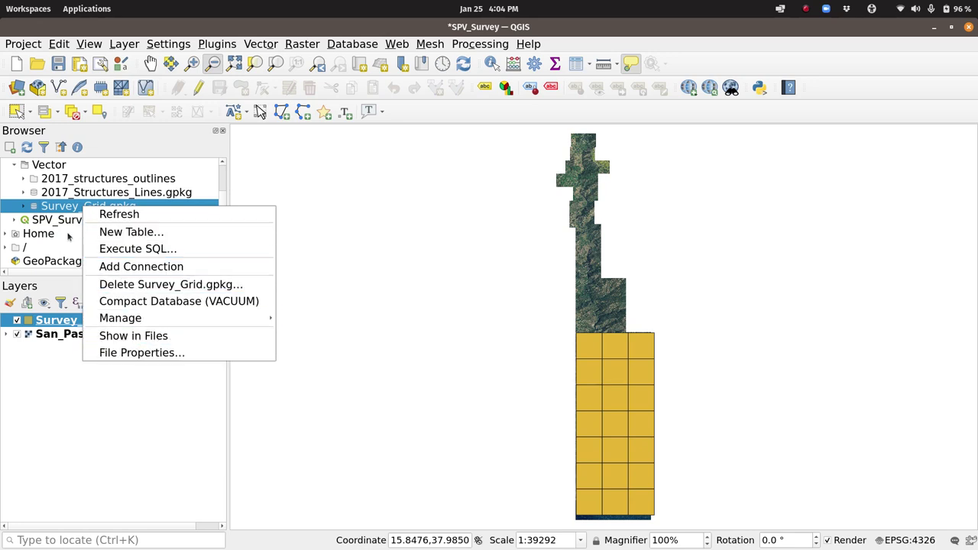
{"action": "left_click", "coordinate": [49, 207]}
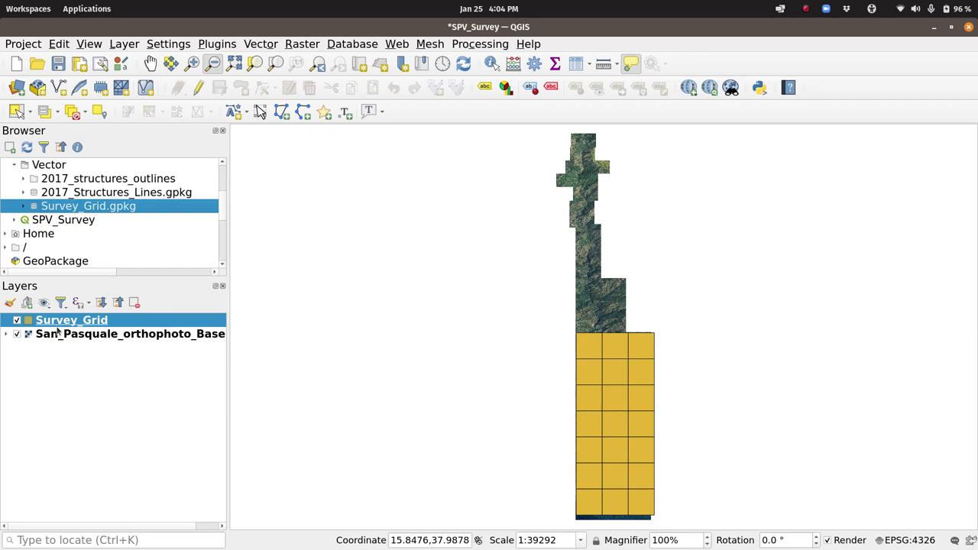
Zoom in on the survey grid with a Zoom In rectangle, keeping Survey_Grid above the orthophoto.
{"action": "left_click", "coordinate": [107, 336]}
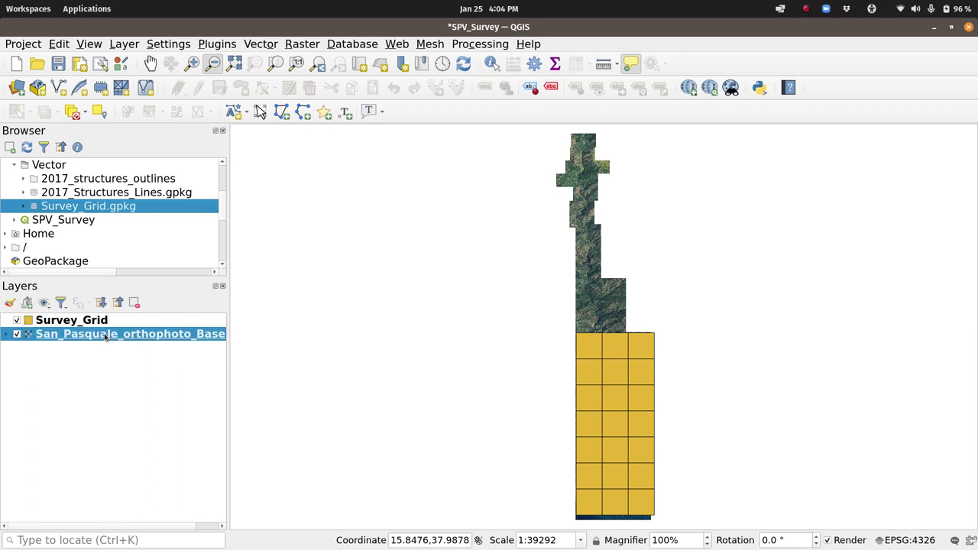
{"action": "left_click", "coordinate": [103, 323]}
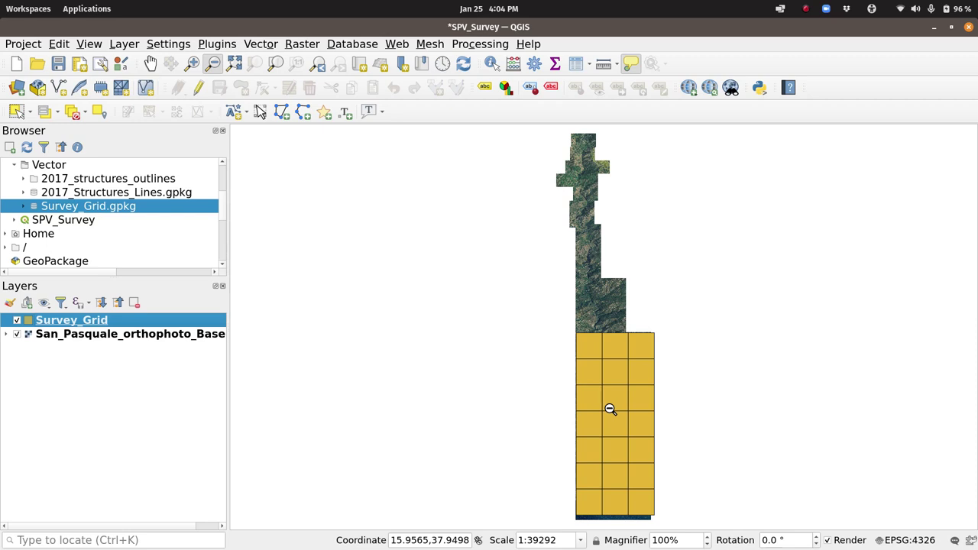
{"action": "left_click", "coordinate": [192, 63]}
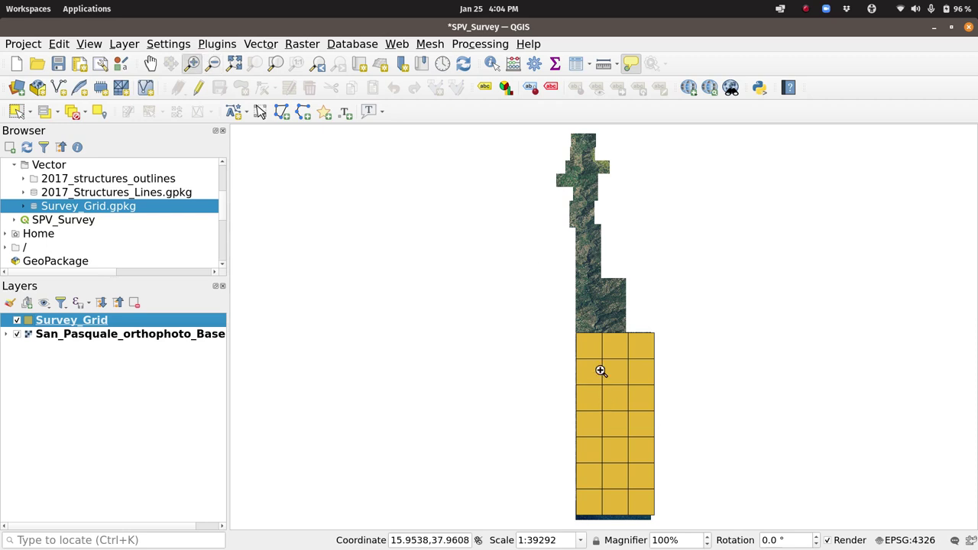
{"action": "left_click_drag", "start_coordinate": [572, 335], "coordinate": [659, 521]}
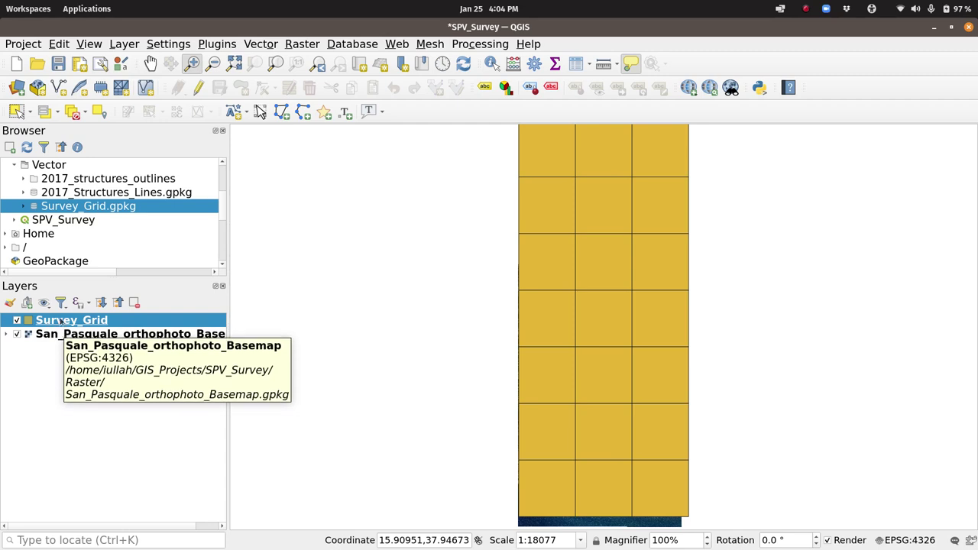
{"action": "left_click_drag", "start_coordinate": [61, 323], "coordinate": [59, 357]}
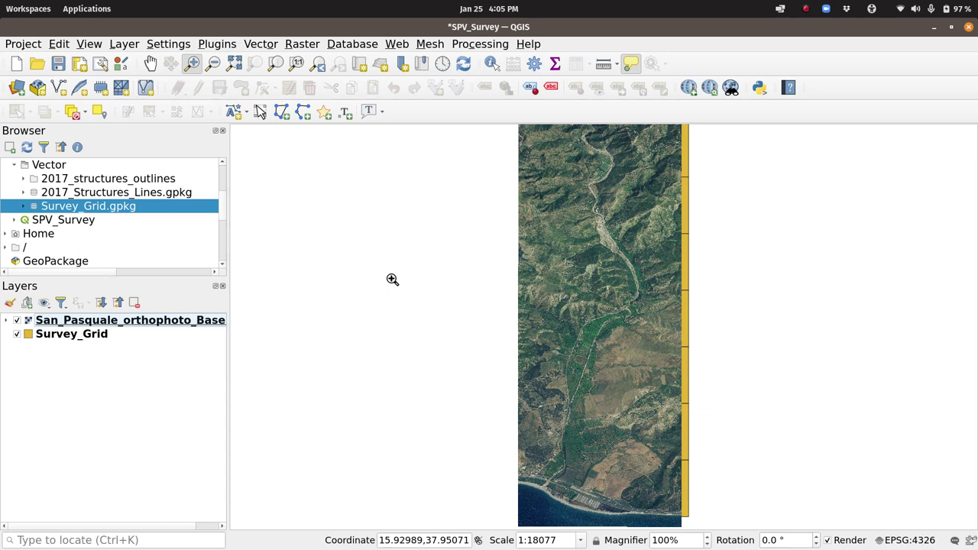
{"action": "left_click_drag", "start_coordinate": [103, 322], "coordinate": [99, 351]}
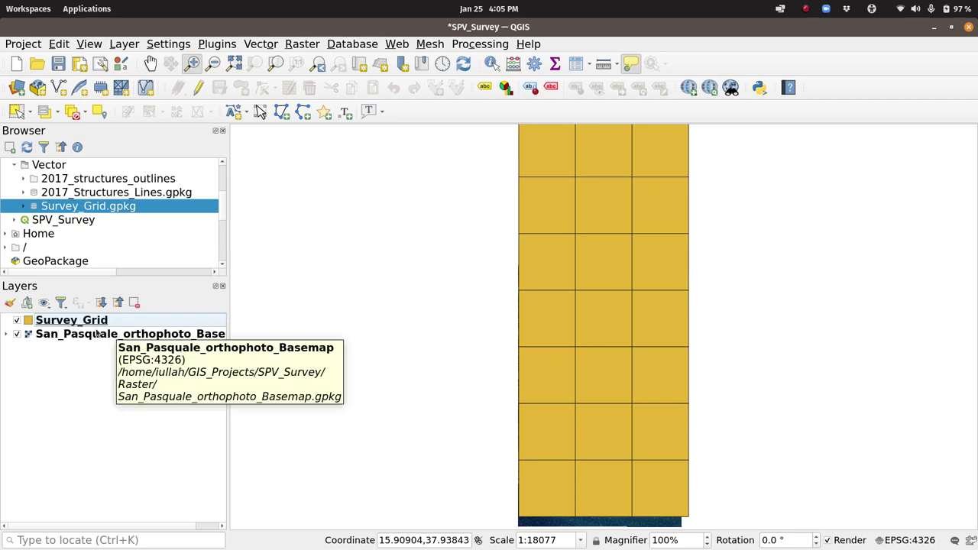
{"action": "left_click", "coordinate": [17, 321]}
{"action": "left_click", "coordinate": [17, 321]}
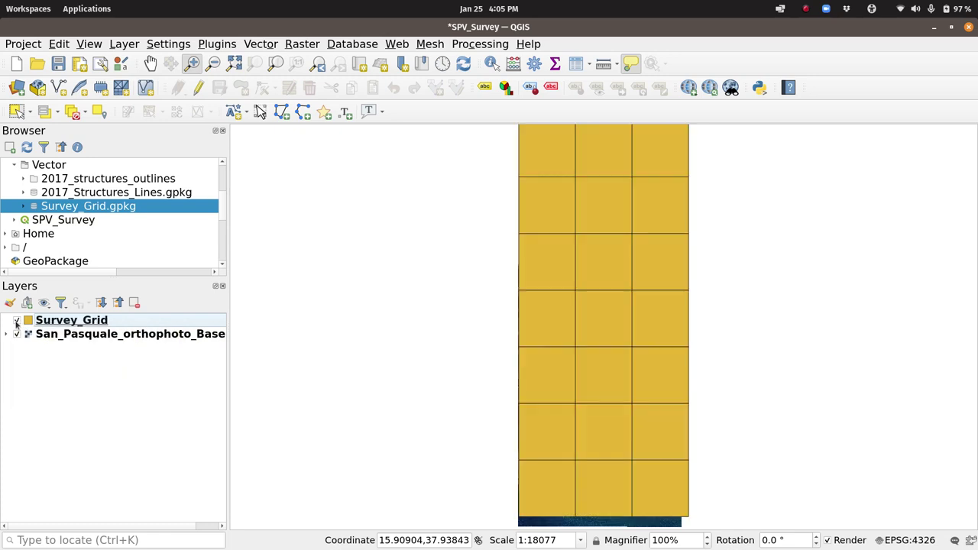
{"action": "left_click", "coordinate": [16, 321]}
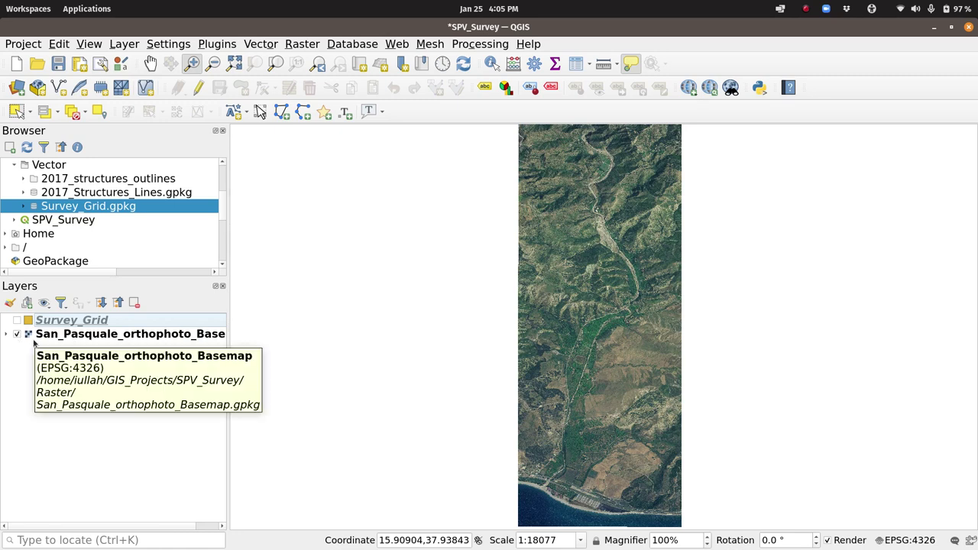
{"action": "left_click", "coordinate": [17, 339]}
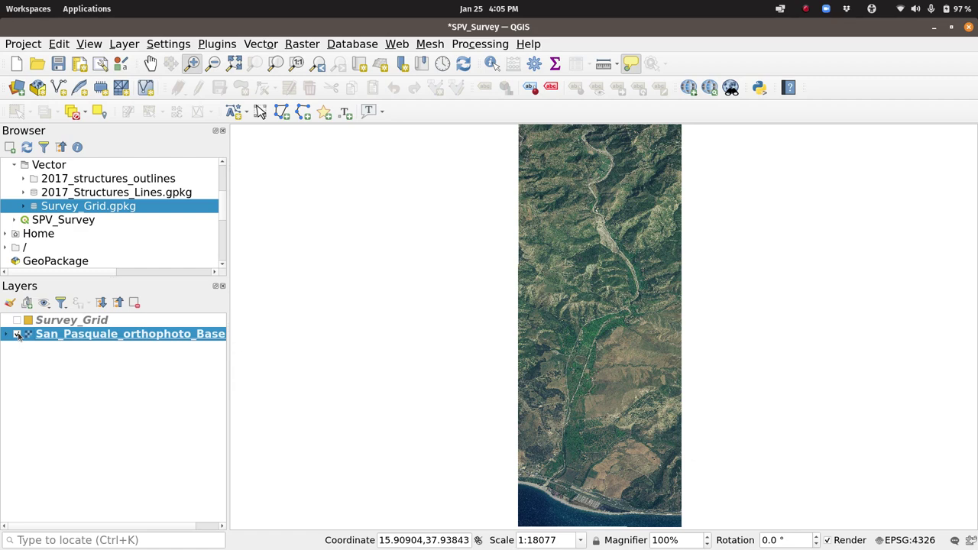
{"action": "left_click", "coordinate": [17, 334]}
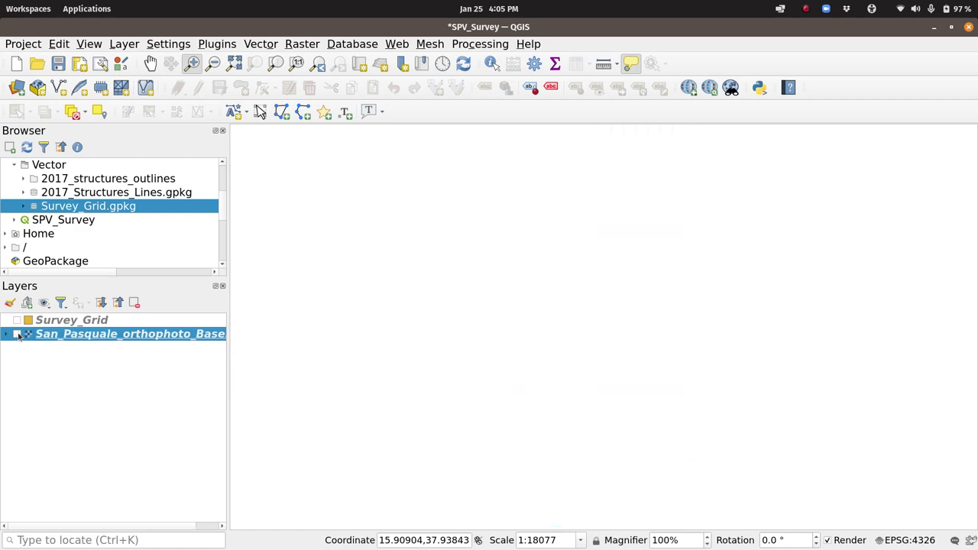
{"action": "left_click", "coordinate": [17, 335]}
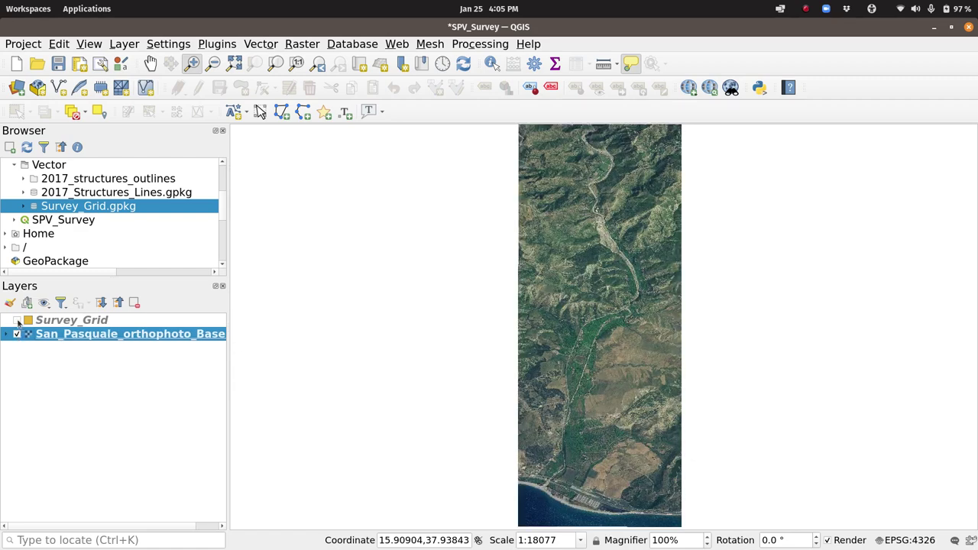
{"action": "left_click", "coordinate": [16, 320]}
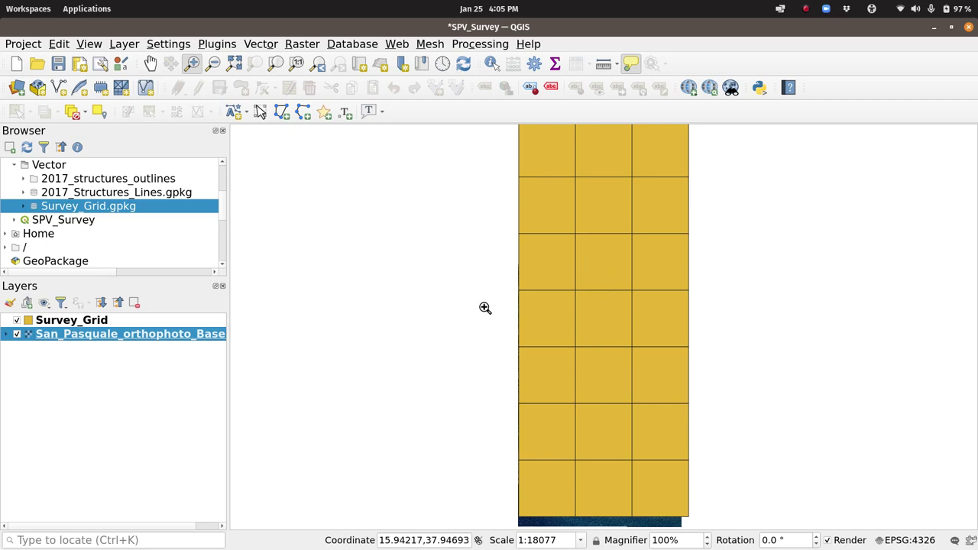
Open the Layer Properties of Survey_Grid from its context menu in the Layers panel.
{"action": "left_click", "coordinate": [73, 323]}
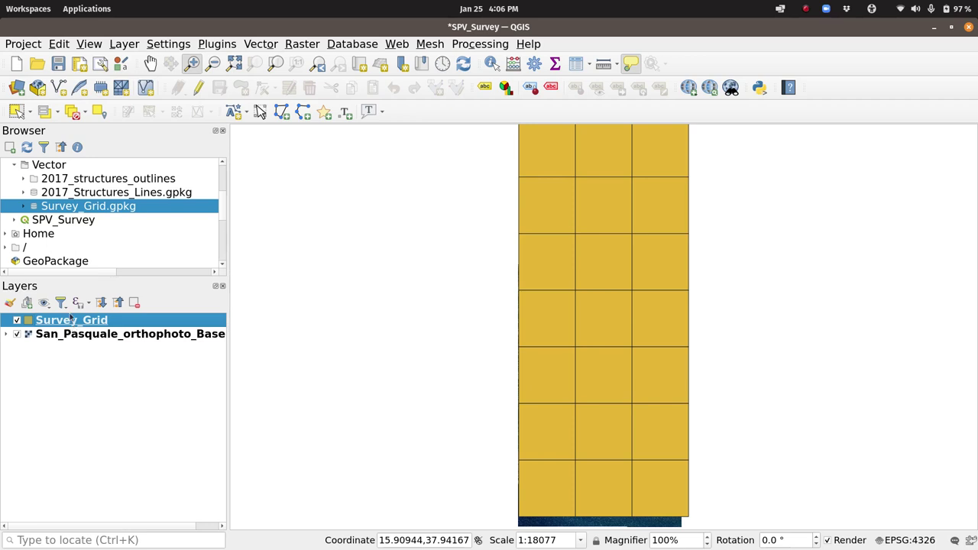
{"action": "right_click", "coordinate": [71, 321]}
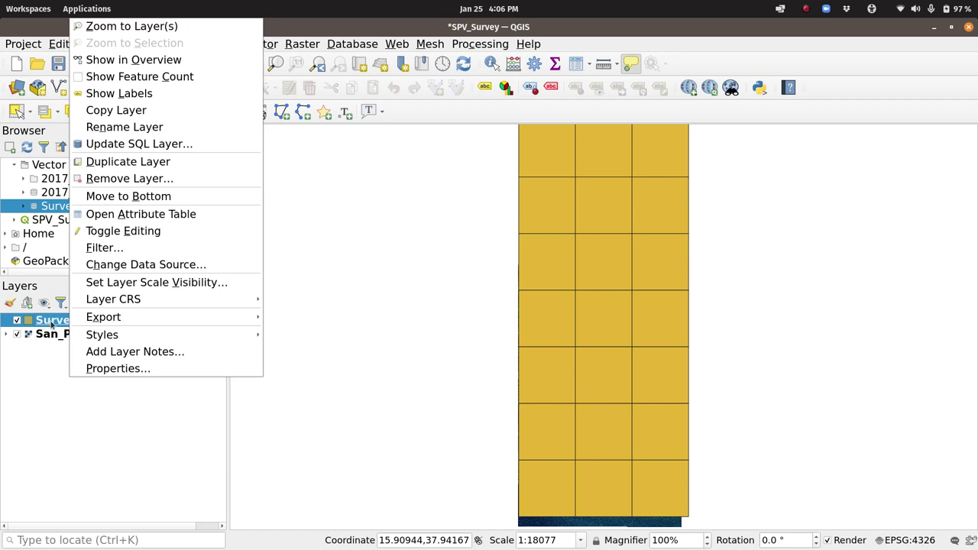
{"action": "left_click", "coordinate": [122, 370]}
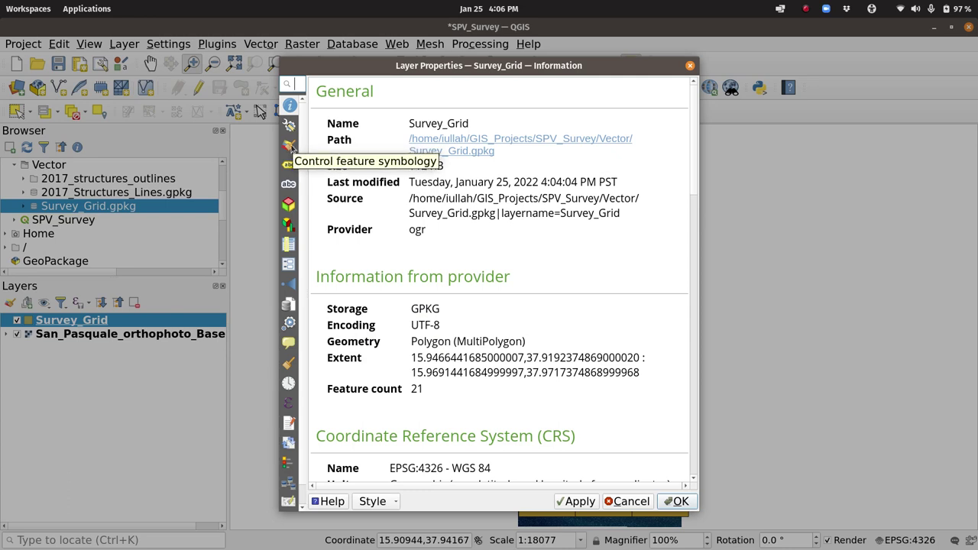
Set the Survey_Grid symbology opacity to 24.2 % and apply it.
{"action": "left_click", "coordinate": [289, 147]}
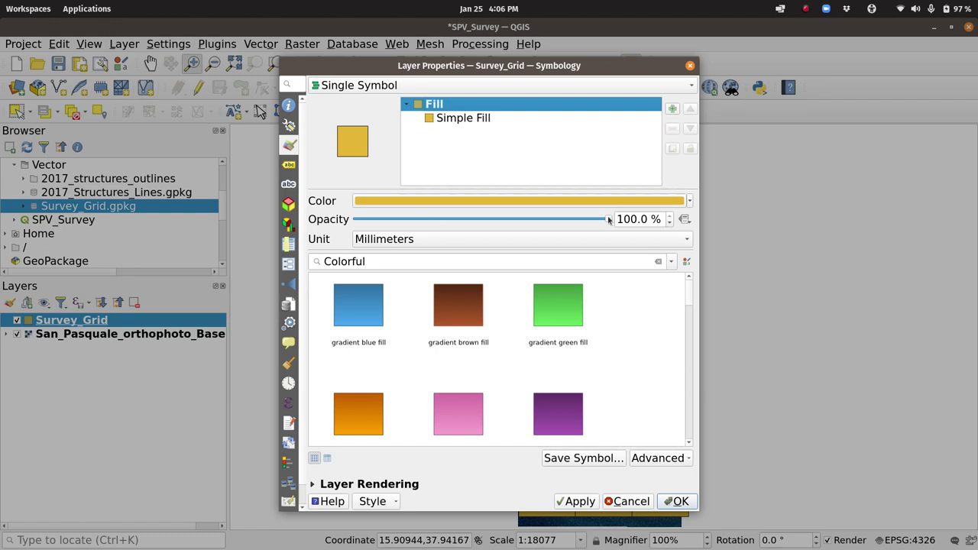
{"action": "left_click_drag", "start_coordinate": [609, 220], "coordinate": [417, 223]}
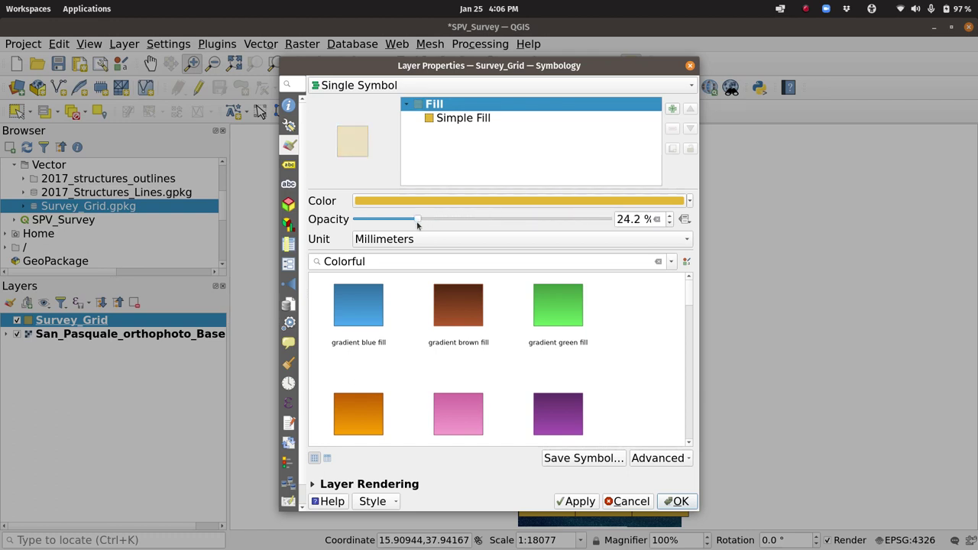
{"action": "left_click", "coordinate": [676, 501]}
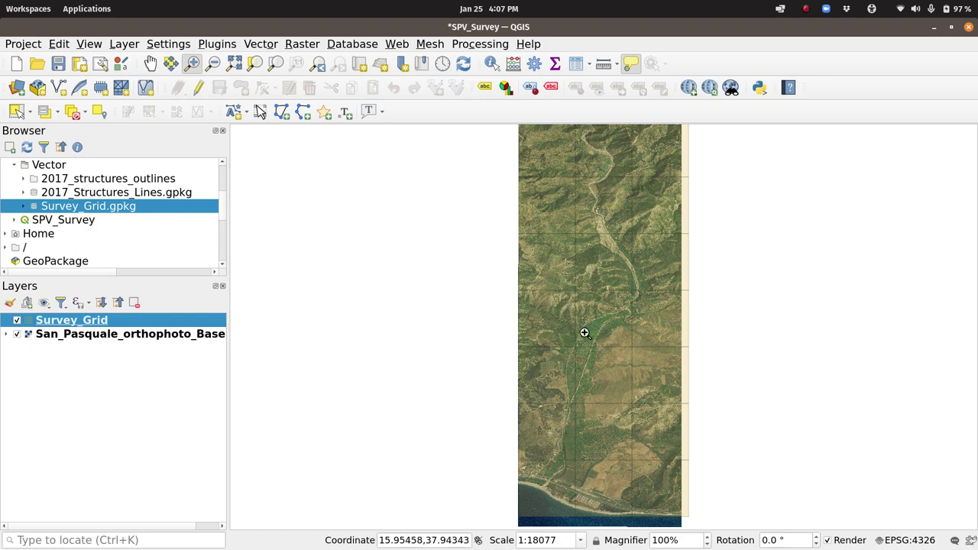
Restore the Survey_Grid symbology opacity to 100 % and close Layer Properties with OK.
{"action": "right_click", "coordinate": [70, 325]}
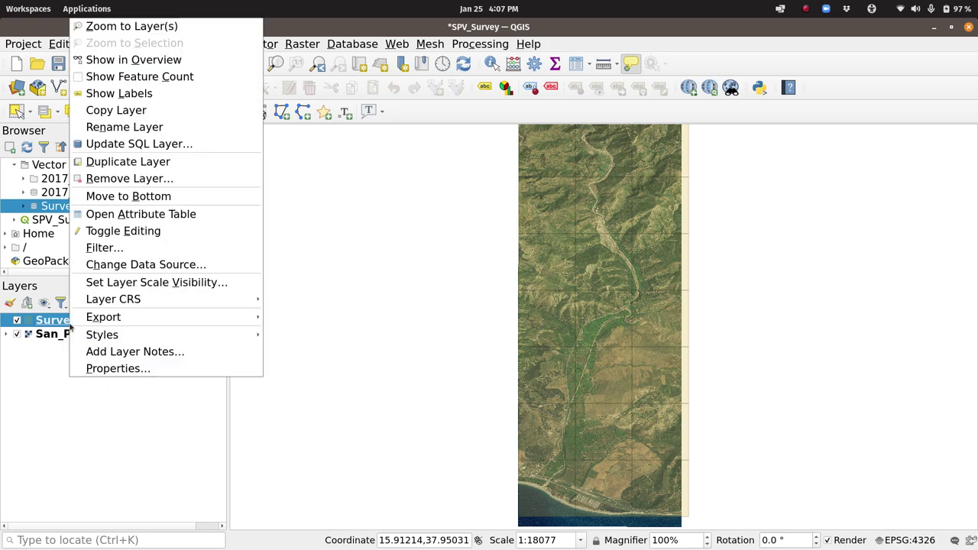
{"action": "left_click", "coordinate": [34, 367]}
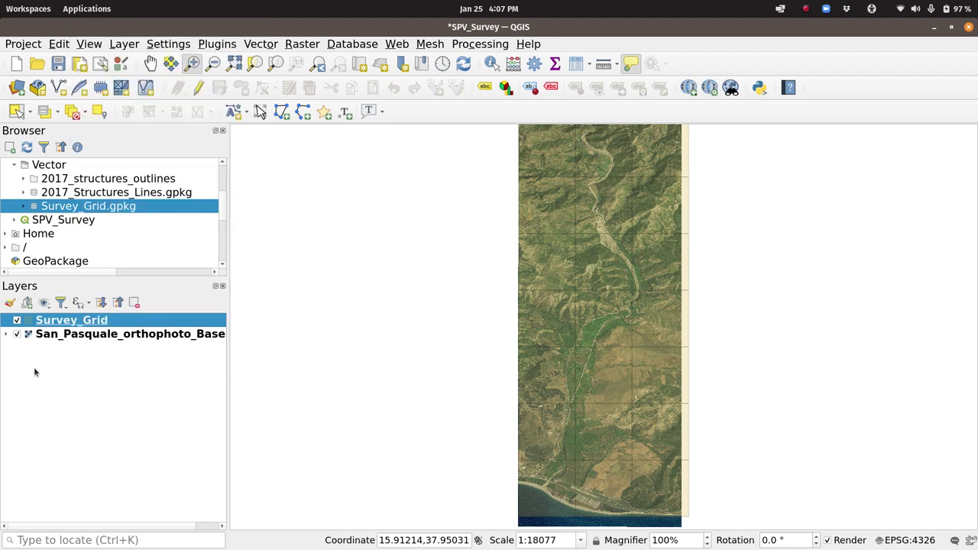
{"action": "double_click", "coordinate": [79, 321]}
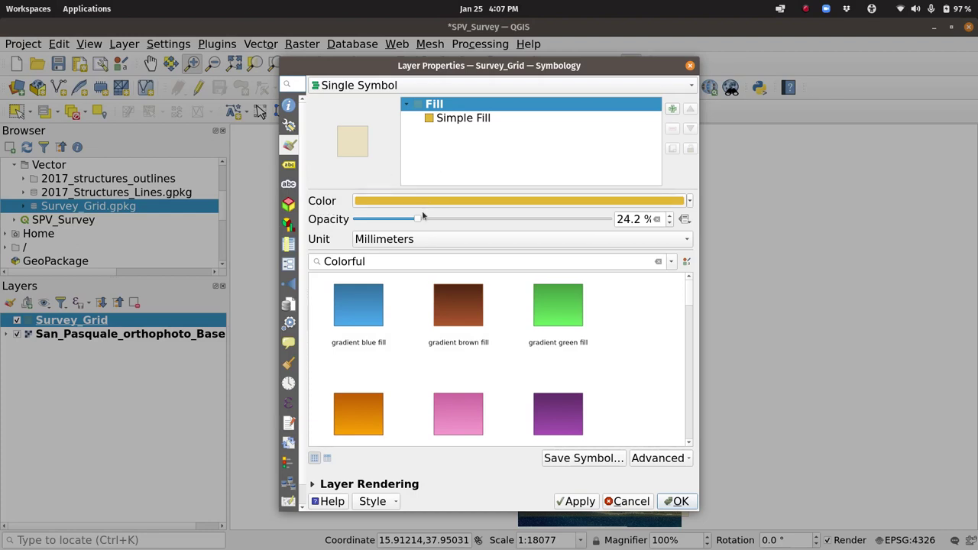
{"action": "left_click_drag", "start_coordinate": [420, 219], "coordinate": [636, 227]}
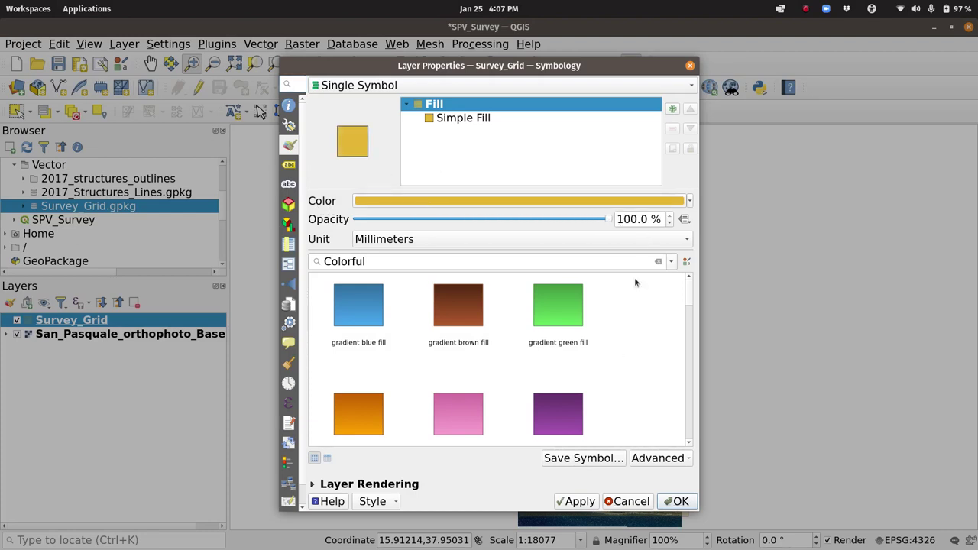
{"action": "left_click", "coordinate": [575, 501]}
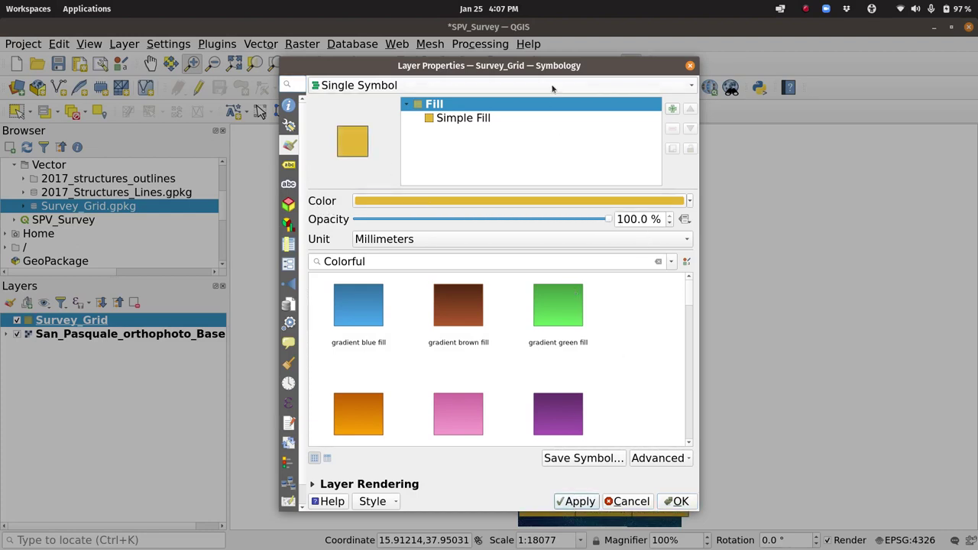
{"action": "left_click_drag", "start_coordinate": [549, 67], "coordinate": [454, 81]}
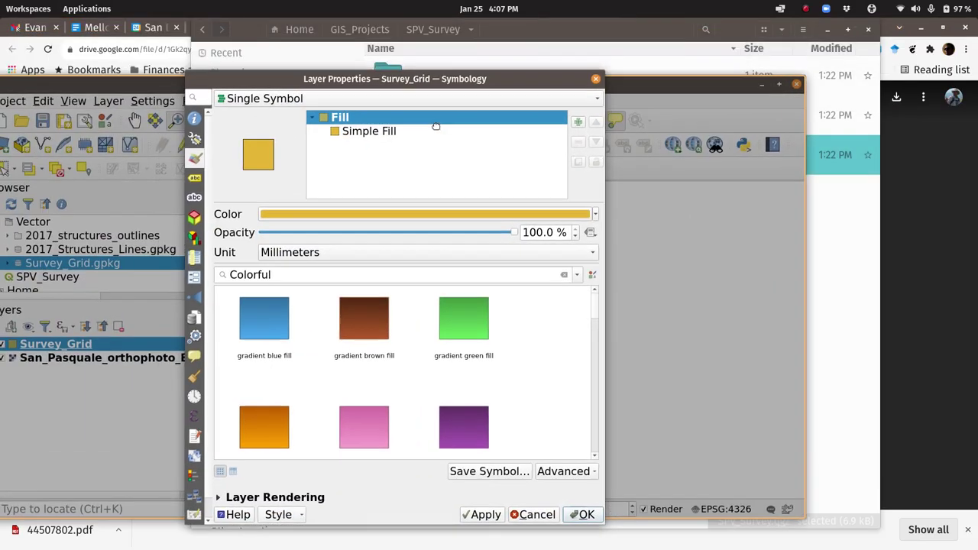
{"action": "left_click_drag", "start_coordinate": [435, 125], "coordinate": [527, 112]}
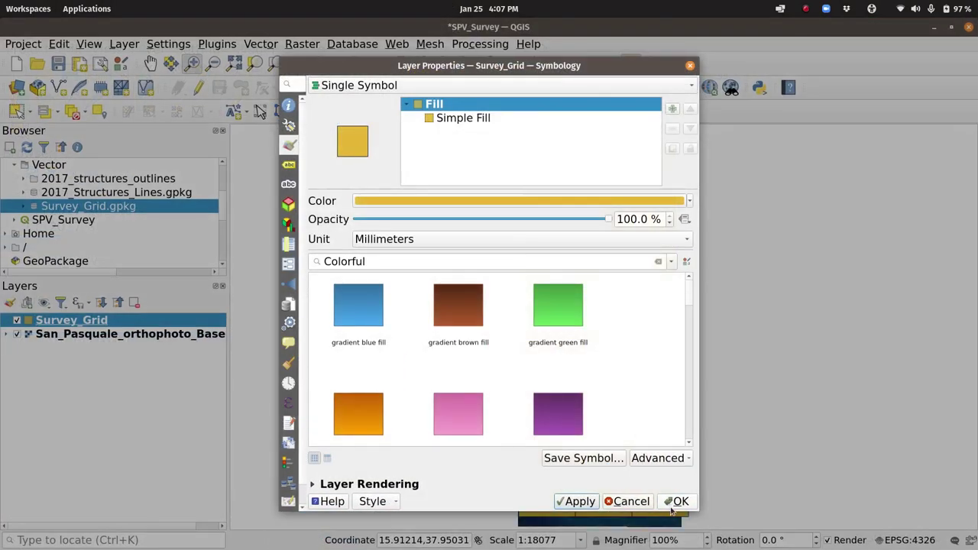
{"action": "left_click", "coordinate": [673, 507]}
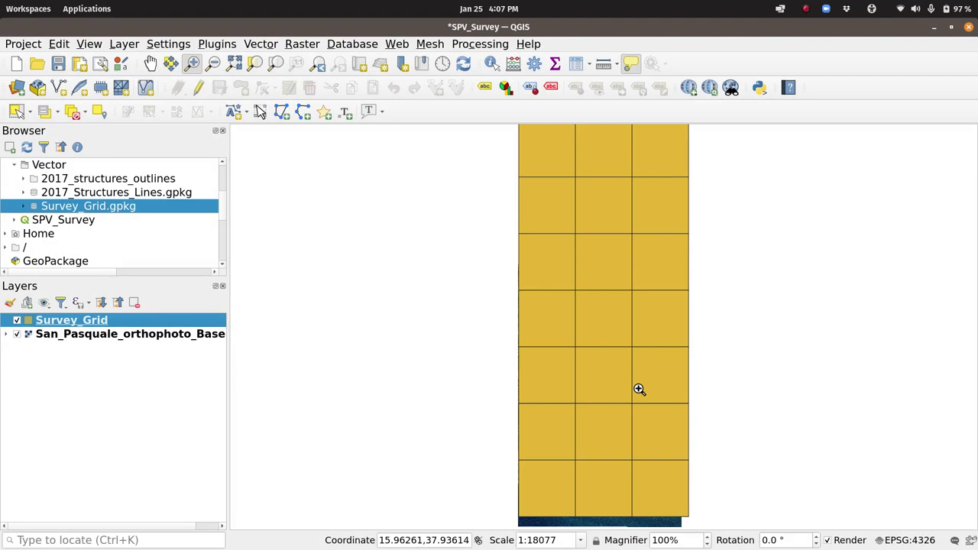
Set the Survey_Grid Simple Fill colour opacity to 0% so the cells are unfilled.
{"action": "double_click", "coordinate": [103, 326]}
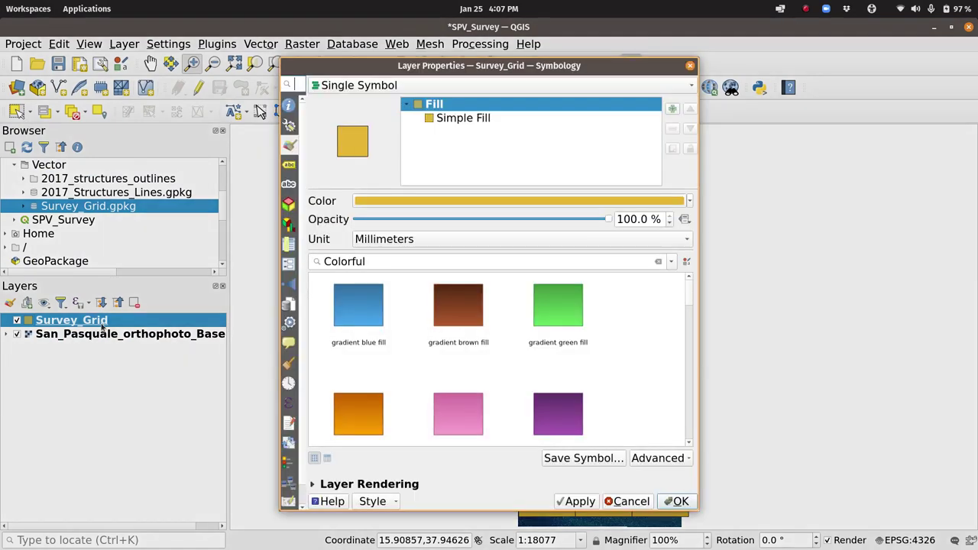
{"action": "left_click", "coordinate": [450, 120]}
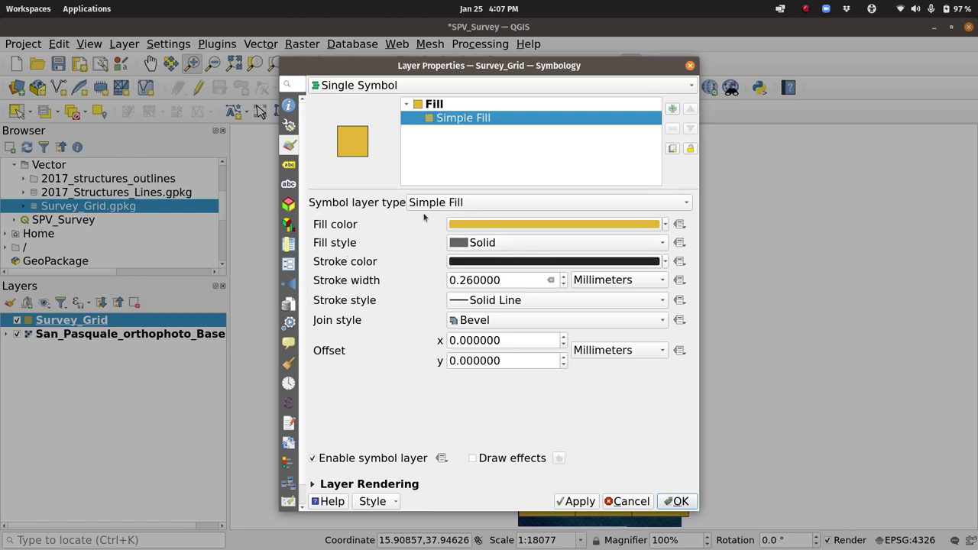
{"action": "left_click", "coordinate": [490, 228]}
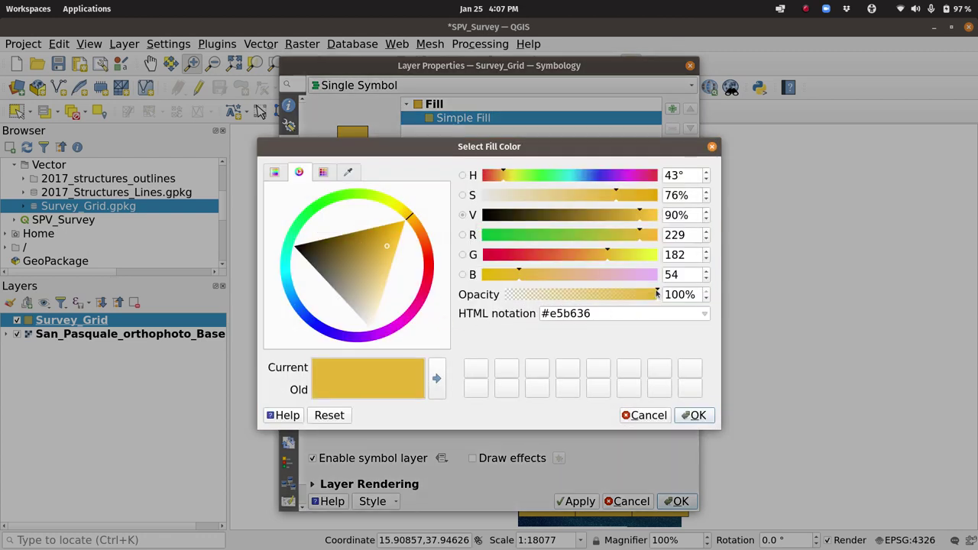
{"action": "left_click_drag", "start_coordinate": [656, 294], "coordinate": [496, 276]}
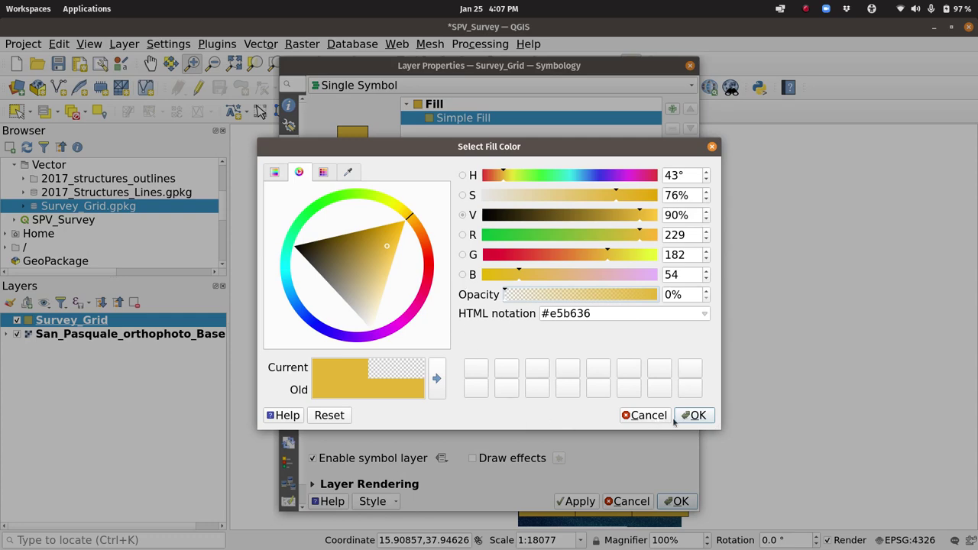
{"action": "left_click", "coordinate": [682, 418]}
{"action": "left_click", "coordinate": [680, 501]}
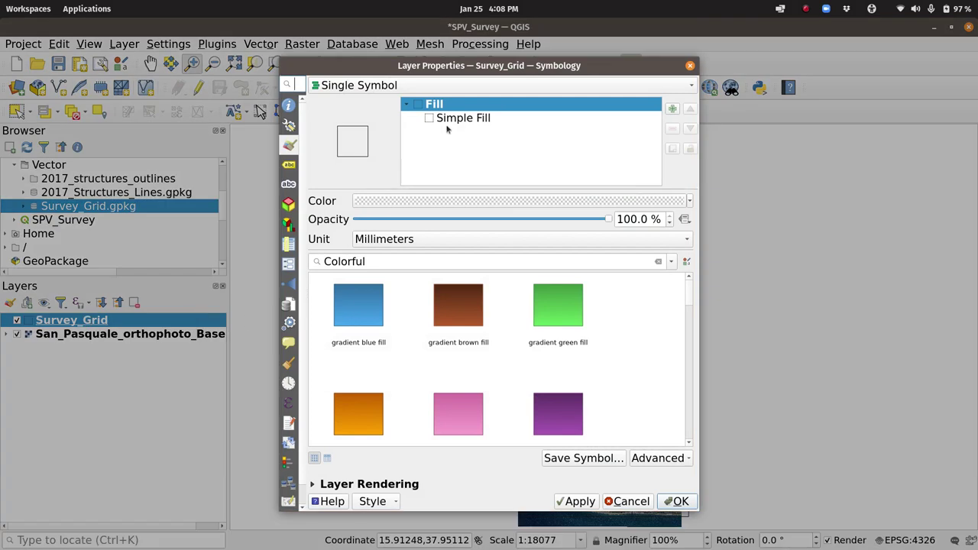
Give the Survey_Grid outline a red stroke colour, Dot Line style and 0.46 mm width.
{"action": "left_click", "coordinate": [459, 117]}
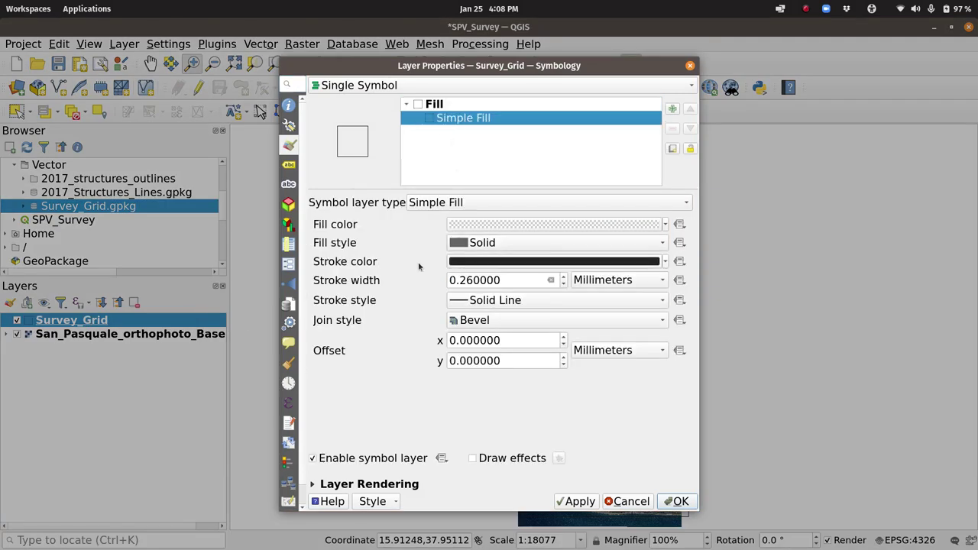
{"action": "left_click", "coordinate": [483, 260]}
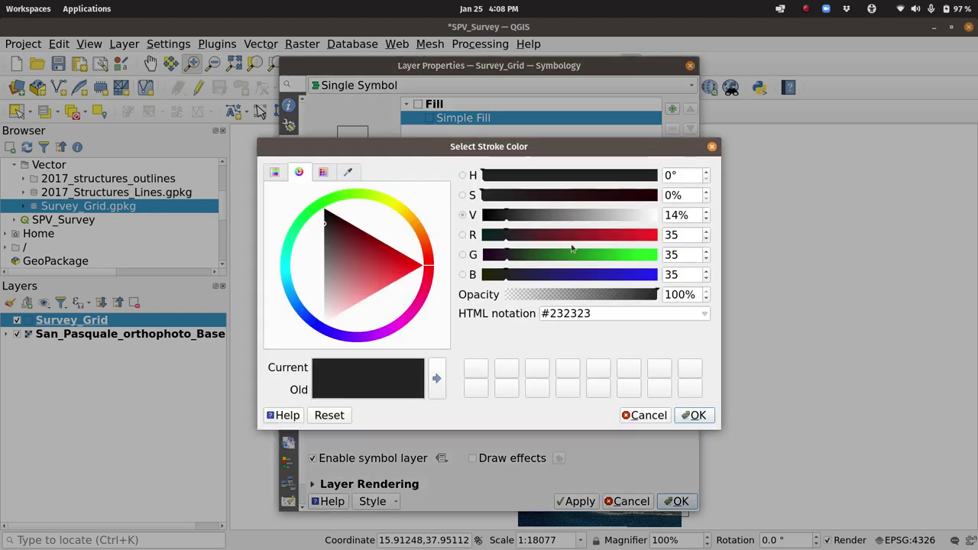
{"action": "left_click_drag", "start_coordinate": [508, 235], "coordinate": [686, 234]}
{"action": "left_click", "coordinate": [695, 415]}
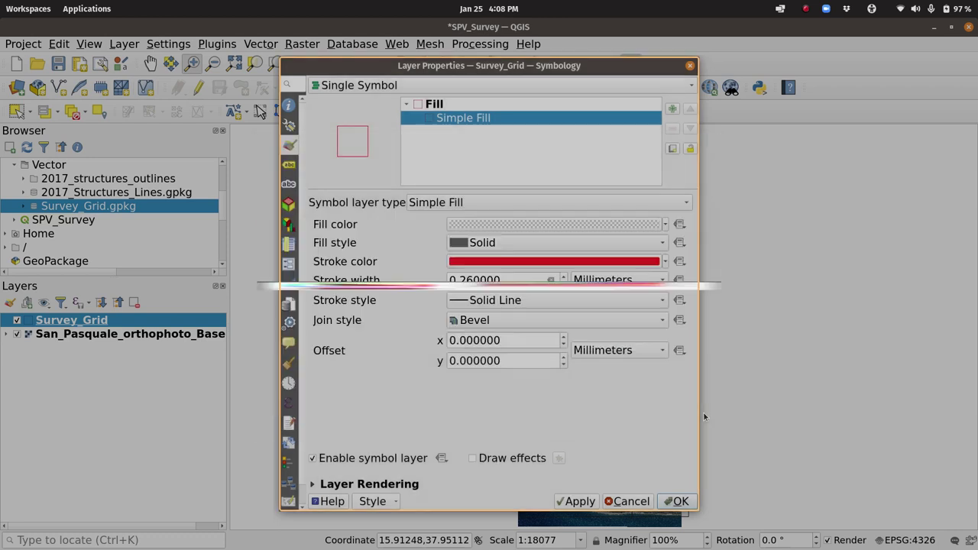
{"action": "left_click", "coordinate": [498, 300]}
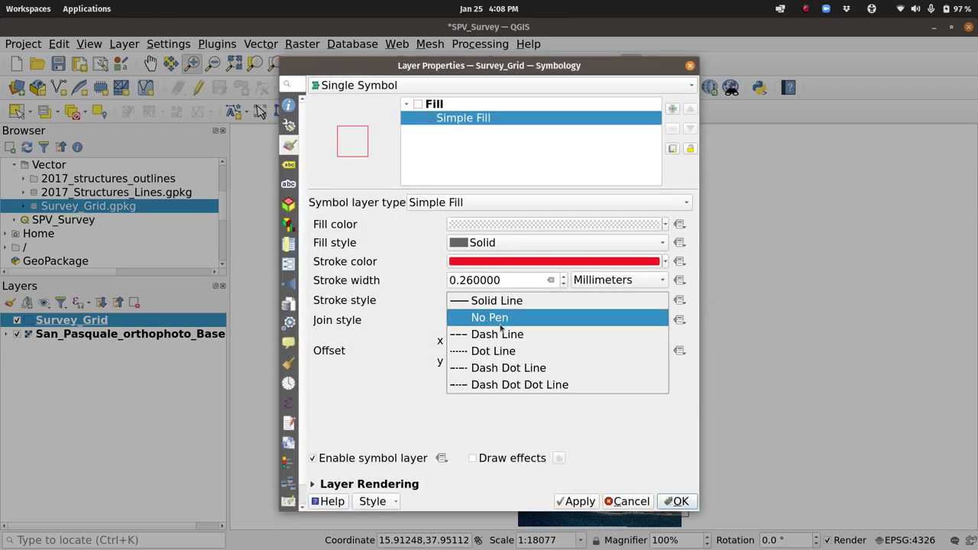
{"action": "left_click", "coordinate": [503, 356]}
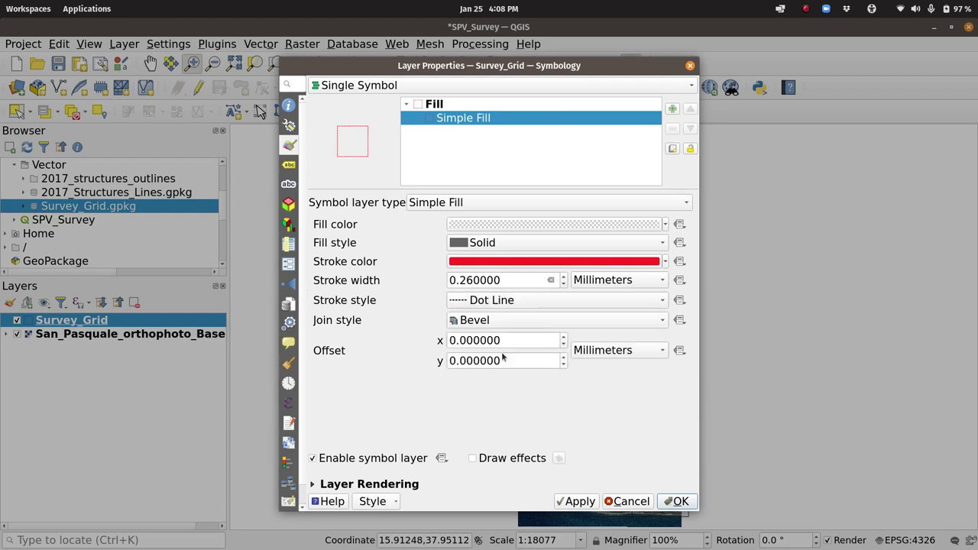
{"action": "left_click", "coordinate": [563, 276]}
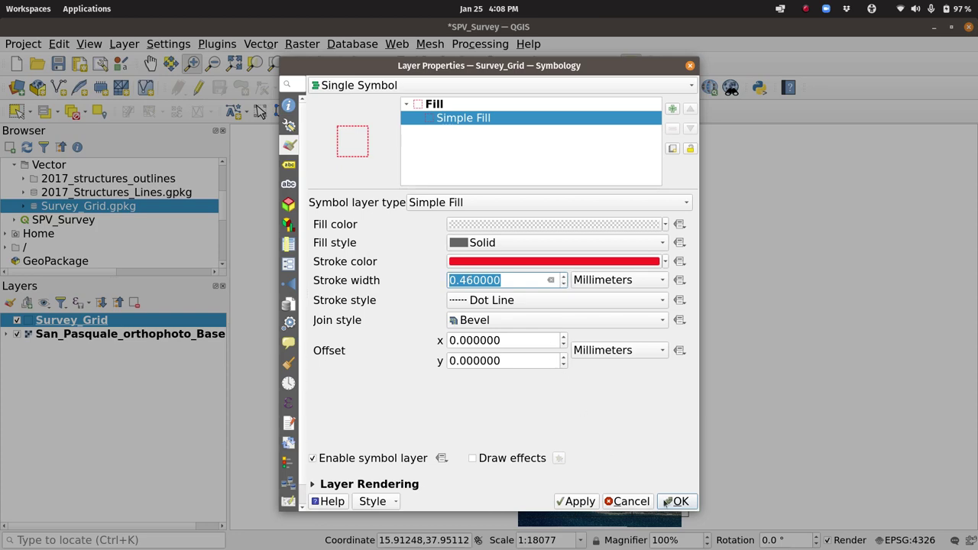
{"action": "left_click", "coordinate": [690, 502]}
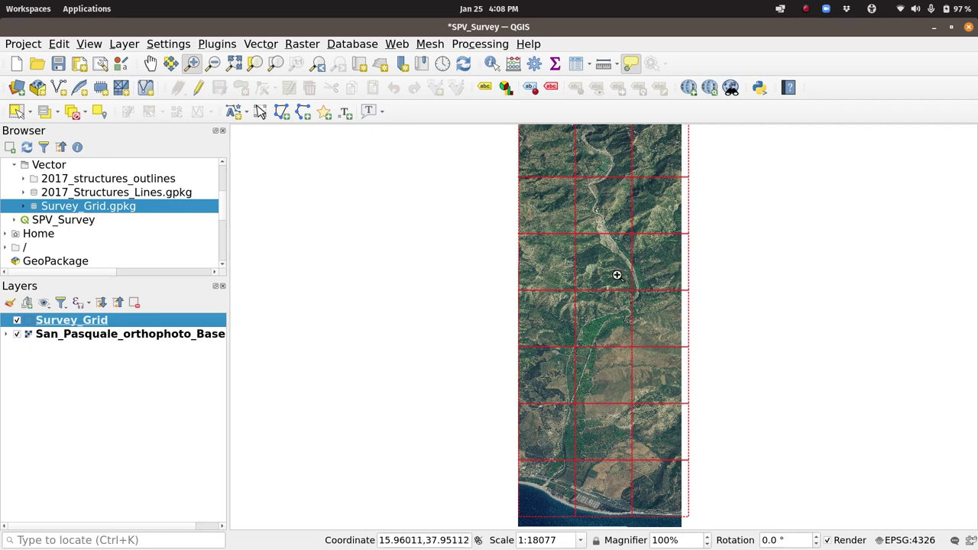
Zoom in on the grid's upper-left area and change the Survey_Grid stroke style to Dash Line.
{"action": "left_click_drag", "start_coordinate": [557, 218], "coordinate": [647, 305]}
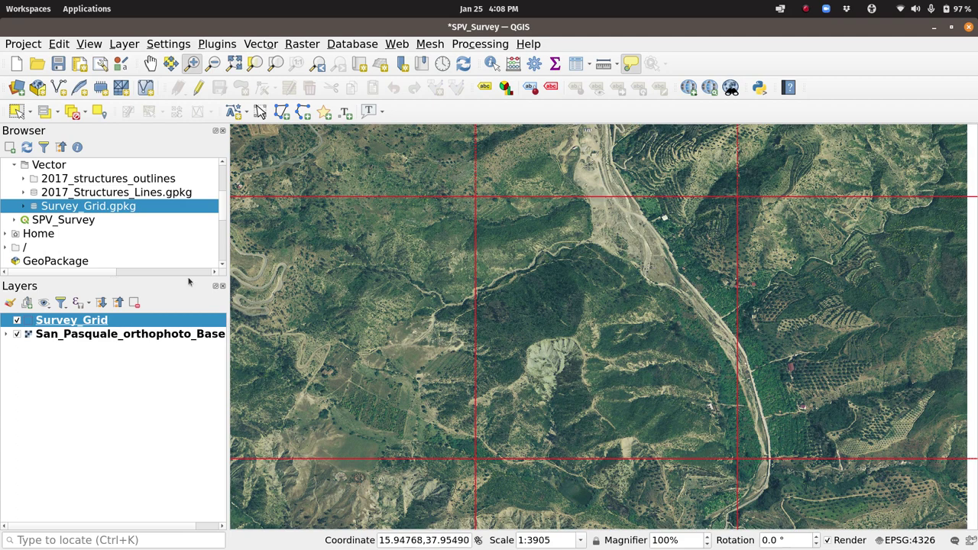
{"action": "double_click", "coordinate": [87, 320]}
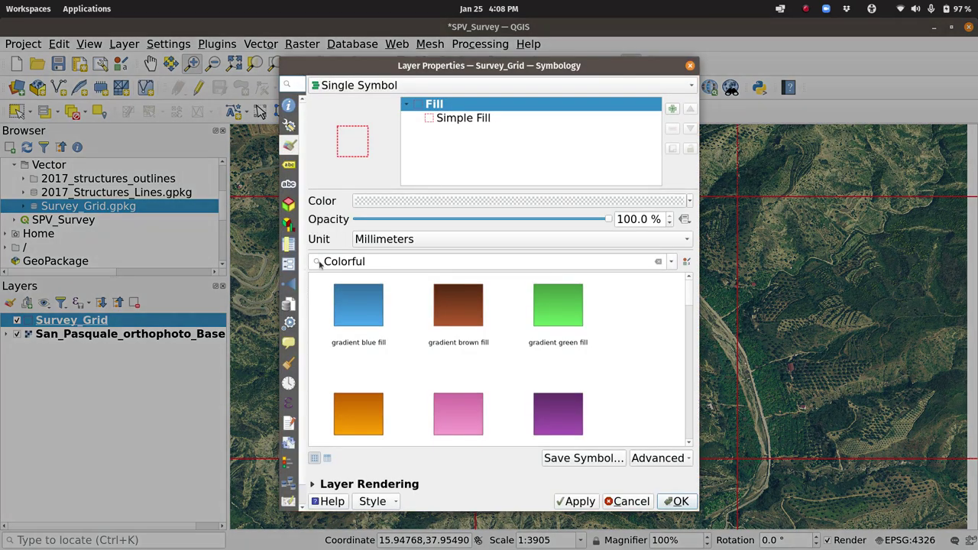
{"action": "left_click", "coordinate": [461, 119]}
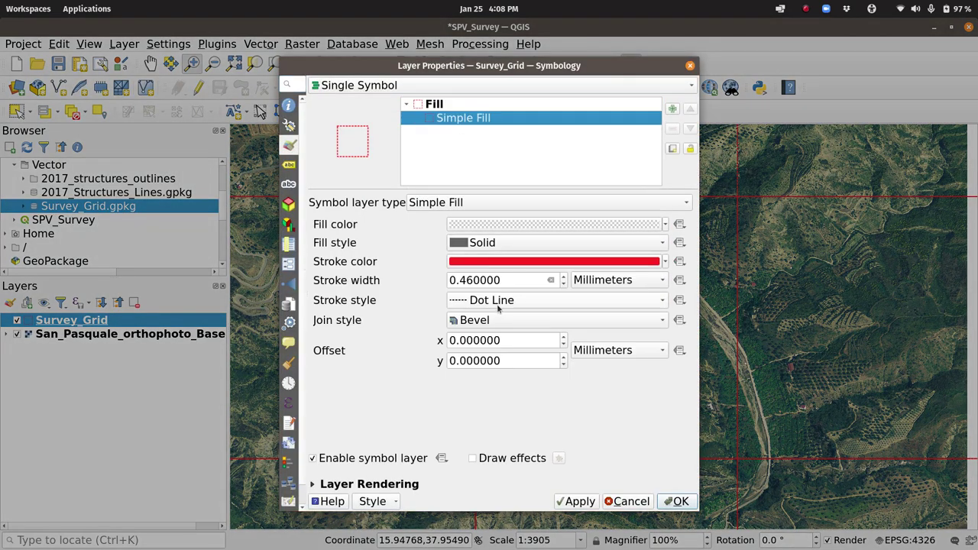
{"action": "left_click", "coordinate": [497, 306]}
{"action": "left_click", "coordinate": [495, 283]}
{"action": "left_click", "coordinate": [678, 501]}
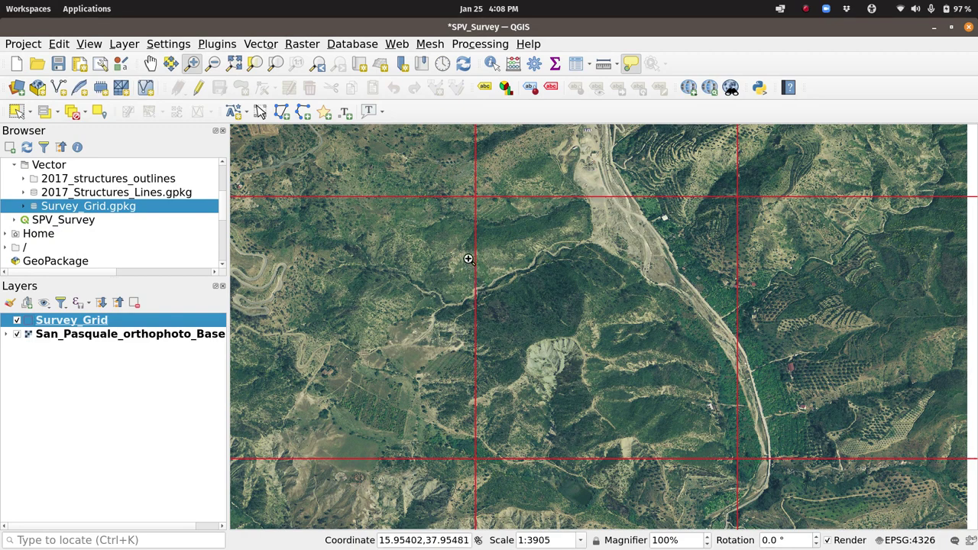
Zoom out over the whole red dashed grid, then zoom in on the river valley area.
{"action": "scroll", "coordinate": [519, 256], "scroll_direction": "down", "scroll_amount": 3}
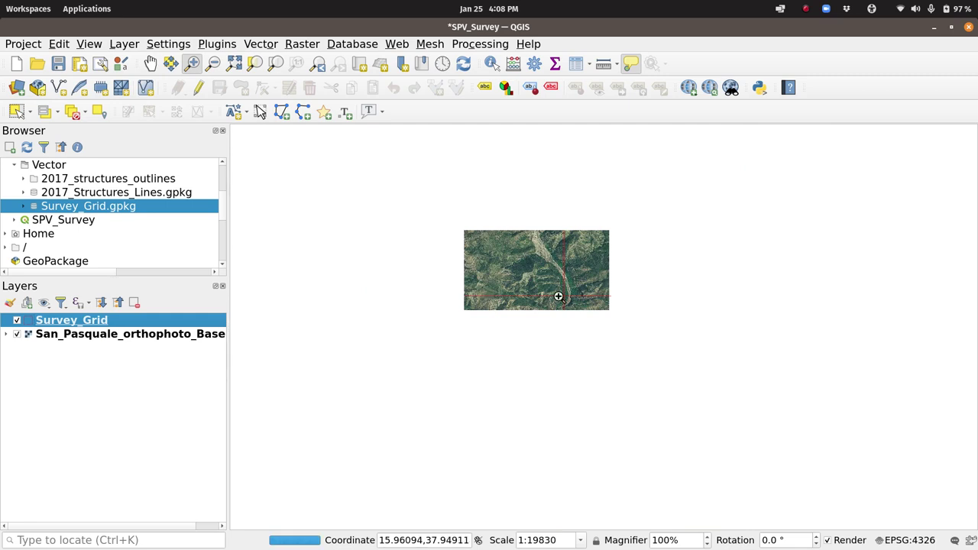
{"action": "mouse_move", "coordinate": [558, 297]}
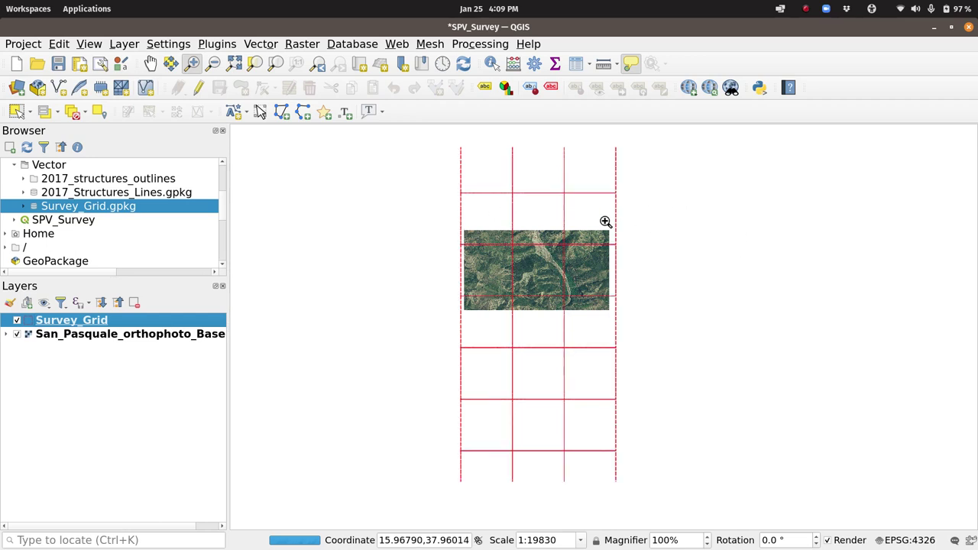
{"action": "mouse_move", "coordinate": [603, 253]}
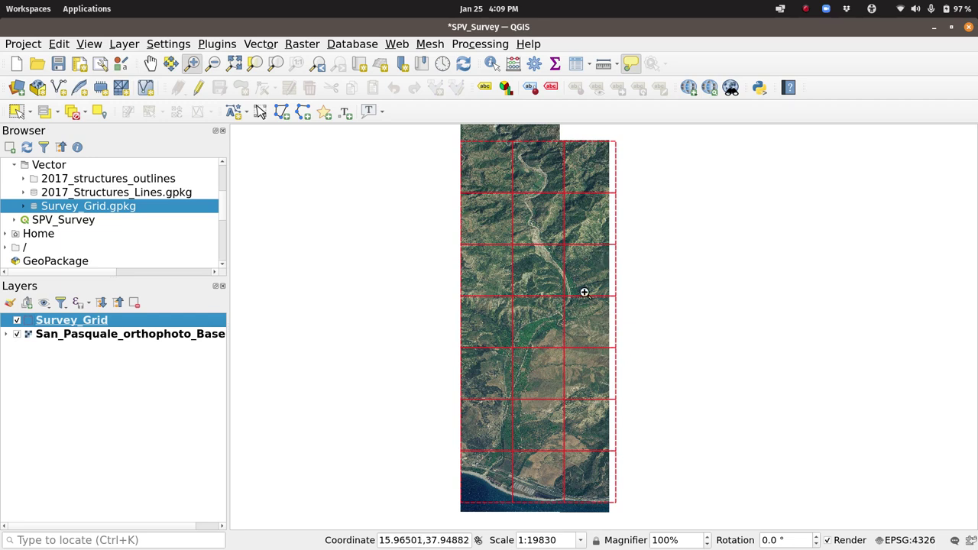
{"action": "mouse_move", "coordinate": [547, 403]}
{"action": "left_click_drag", "start_coordinate": [510, 241], "coordinate": [572, 306]}
{"action": "mouse_move", "coordinate": [571, 307]}
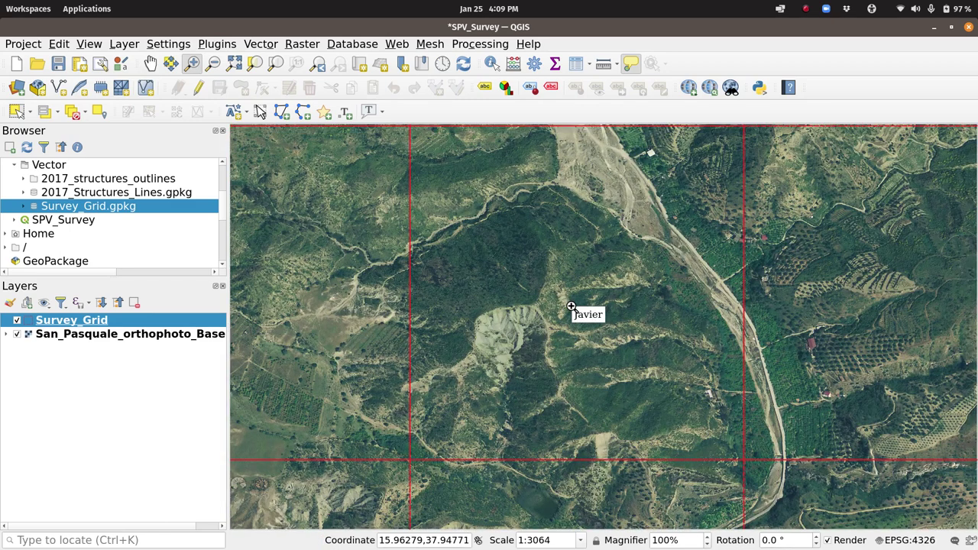
Pan the orthophoto around the red survey grid's eastern and western edges.
{"action": "left_click", "coordinate": [149, 65]}
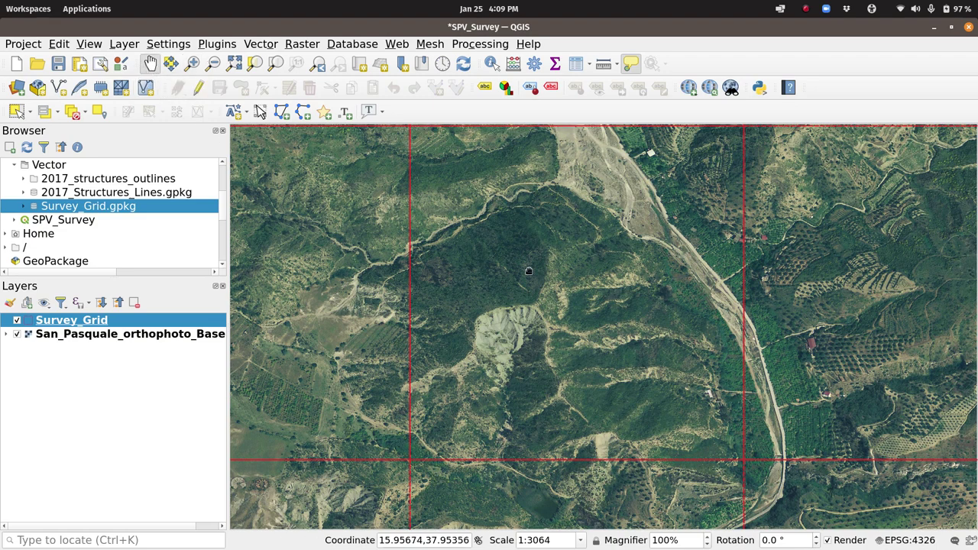
{"action": "left_click", "coordinate": [619, 299]}
{"action": "left_click_drag", "start_coordinate": [619, 298], "coordinate": [533, 371]}
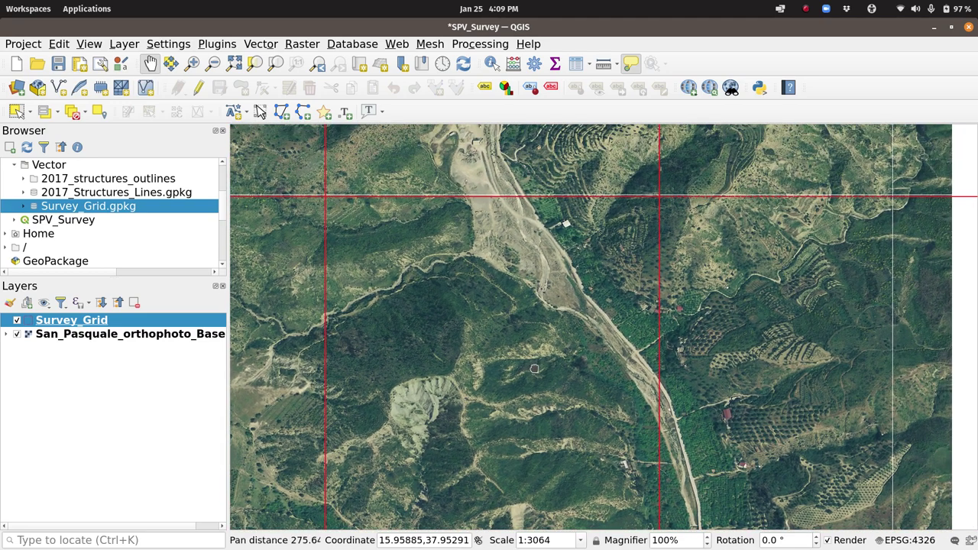
{"action": "left_click_drag", "start_coordinate": [733, 327], "coordinate": [630, 293]}
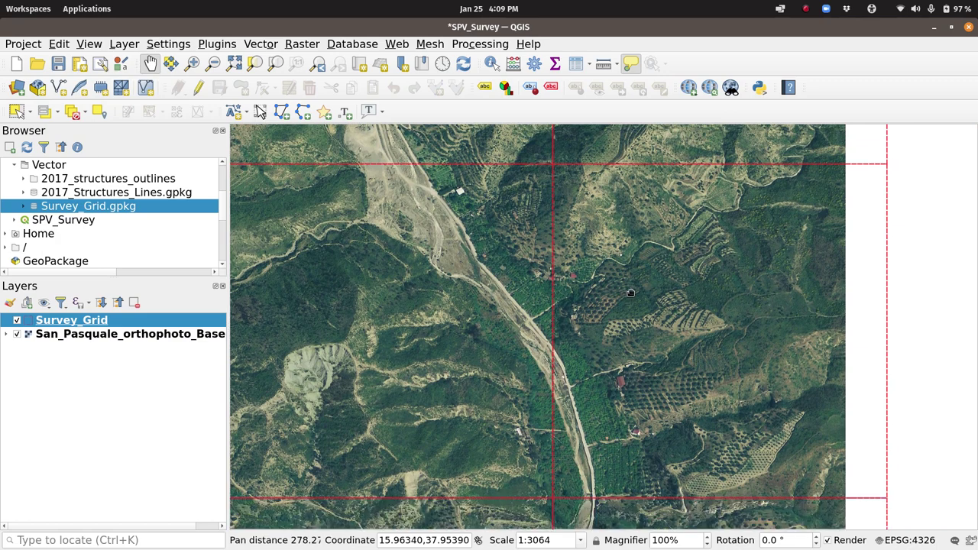
{"action": "left_click_drag", "start_coordinate": [517, 490], "coordinate": [613, 441]}
{"action": "left_click_drag", "start_coordinate": [497, 402], "coordinate": [559, 306]}
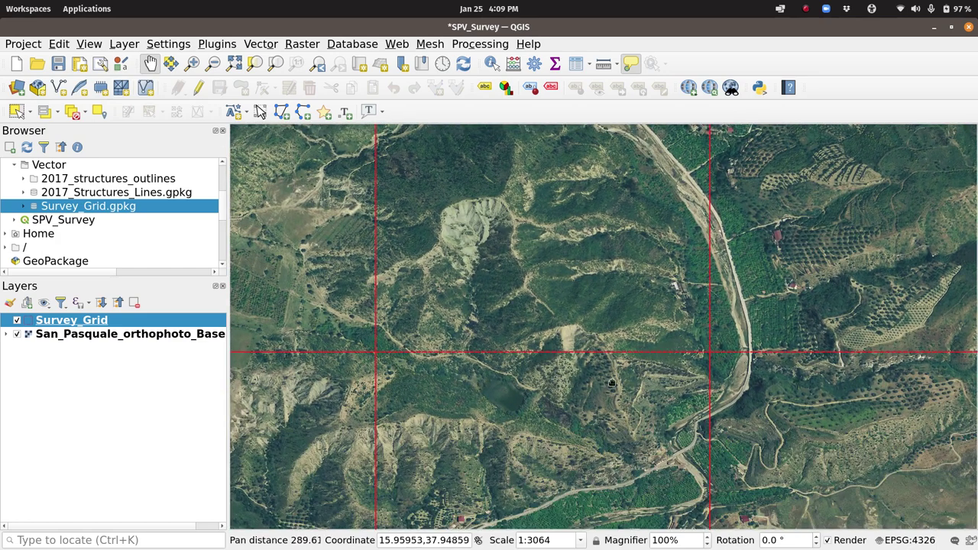
{"action": "left_click_drag", "start_coordinate": [422, 384], "coordinate": [556, 329]}
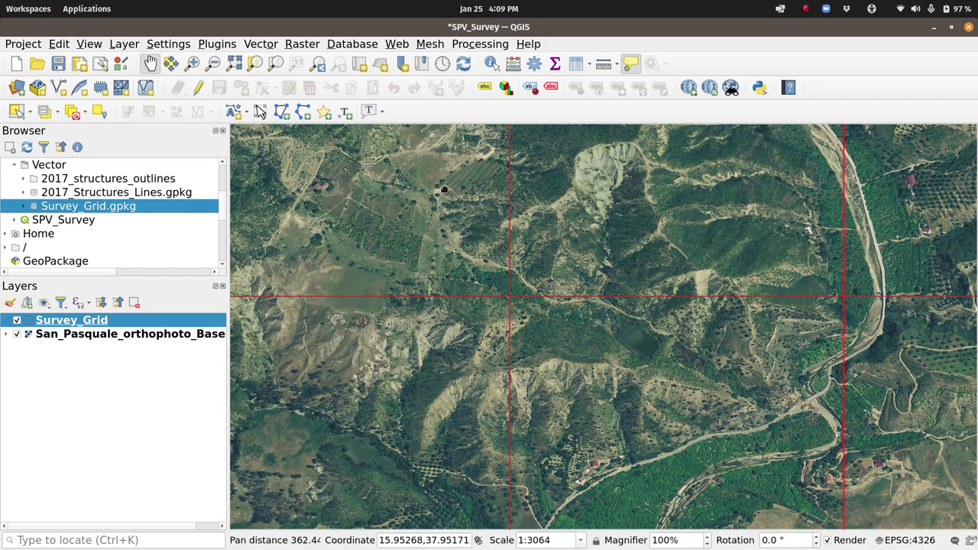
{"action": "left_click_drag", "start_coordinate": [431, 267], "coordinate": [631, 470]}
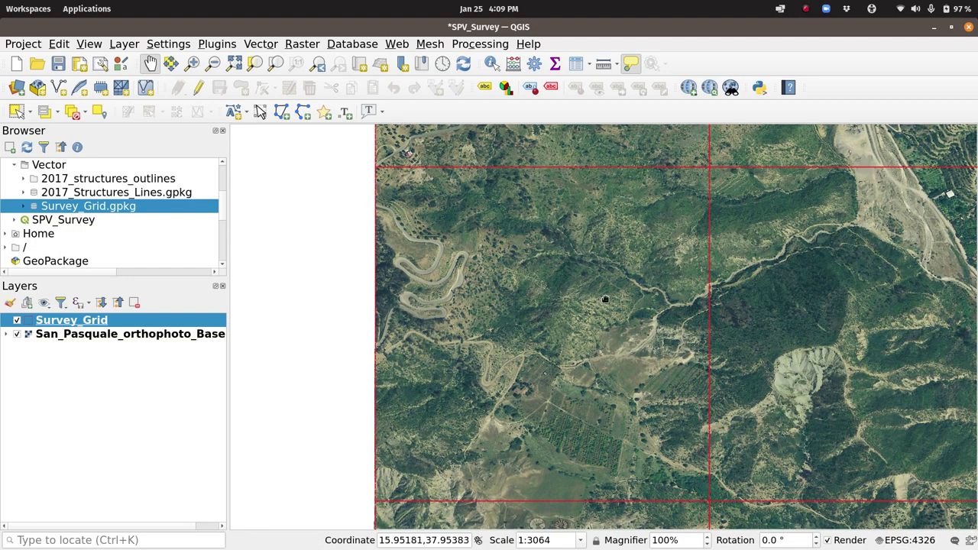
{"action": "left_click_drag", "start_coordinate": [644, 329], "coordinate": [507, 327]}
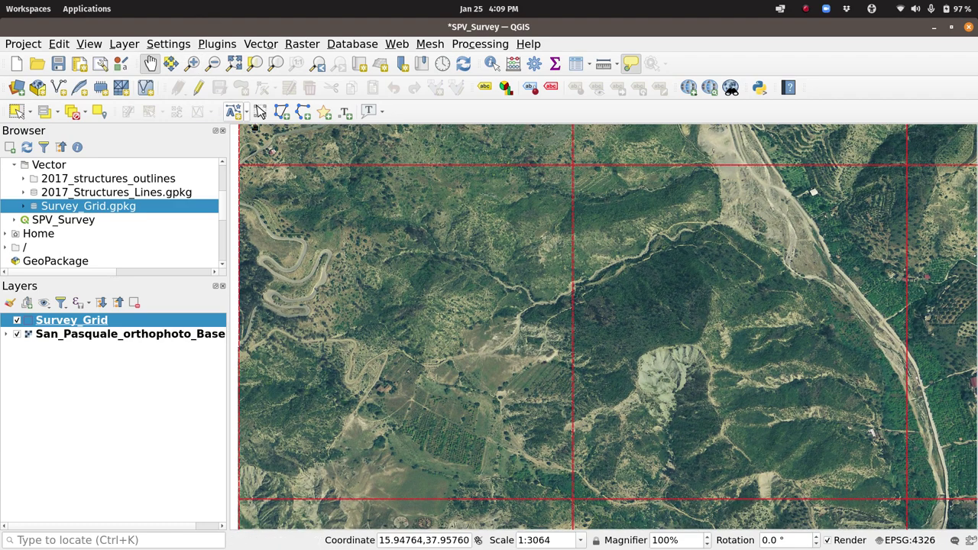
Zoom in and follow the dirt track southeast over the forested terrain.
{"action": "scroll", "coordinate": [367, 334], "scroll_direction": "up", "scroll_amount": 3}
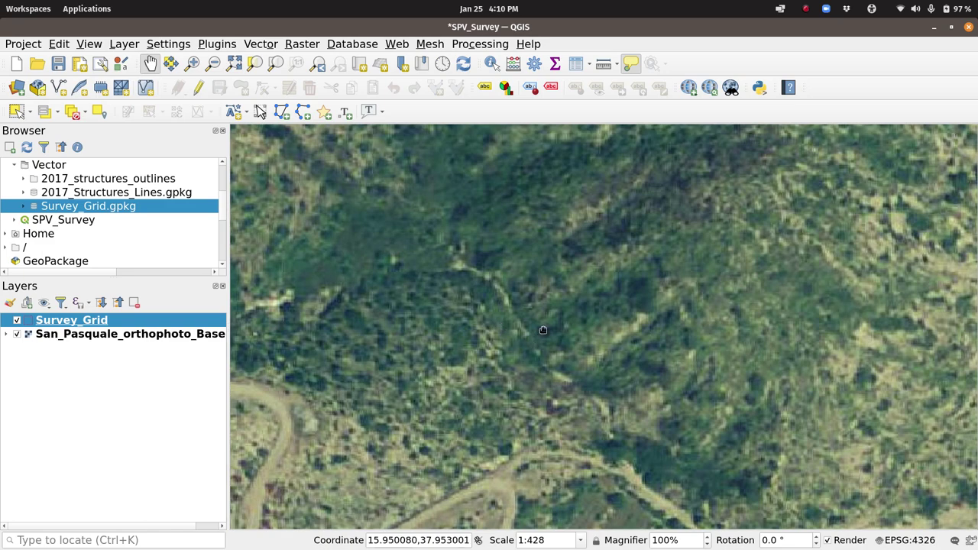
{"action": "left_click_drag", "start_coordinate": [576, 389], "coordinate": [547, 250]}
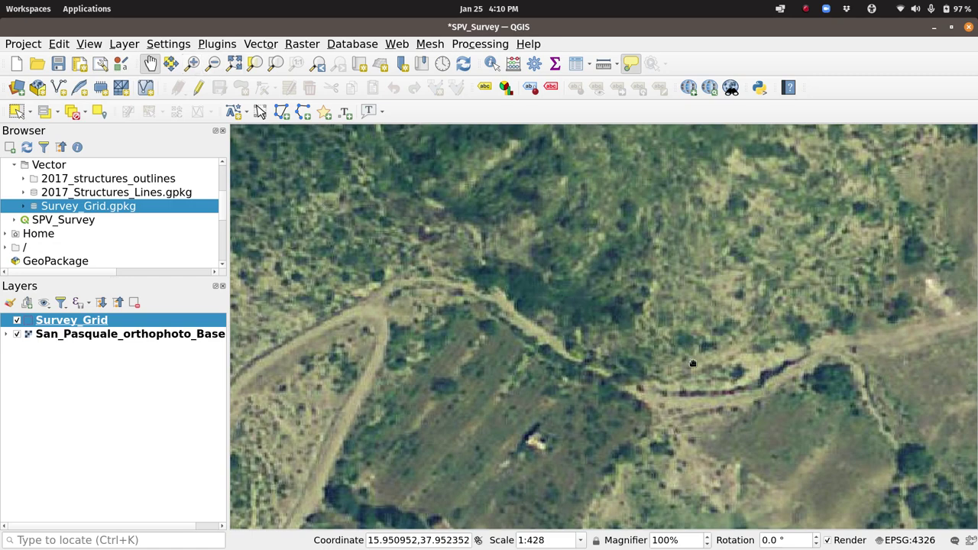
{"action": "left_click_drag", "start_coordinate": [692, 360], "coordinate": [443, 283]}
{"action": "left_click_drag", "start_coordinate": [857, 367], "coordinate": [646, 302]}
{"action": "left_click_drag", "start_coordinate": [846, 364], "coordinate": [573, 286]}
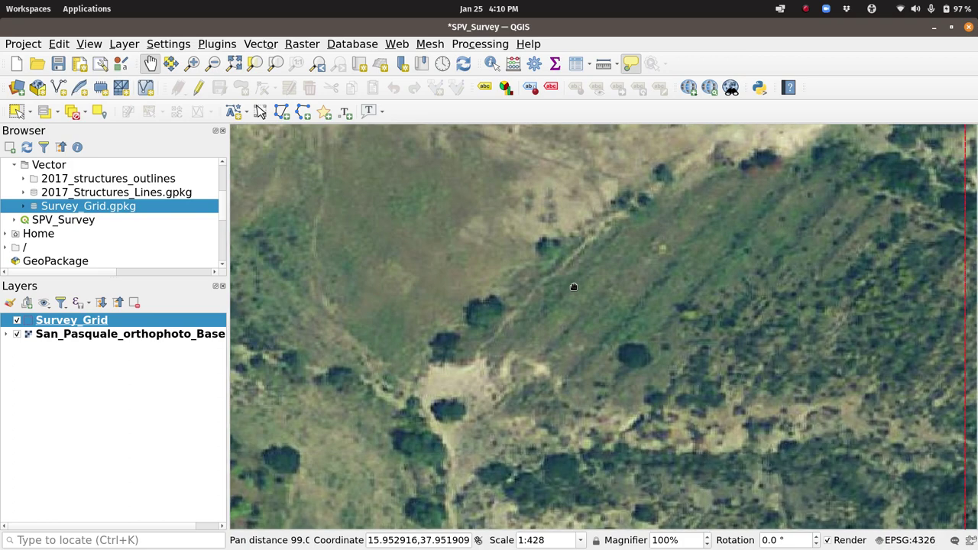
{"action": "left_click_drag", "start_coordinate": [632, 214], "coordinate": [545, 416]}
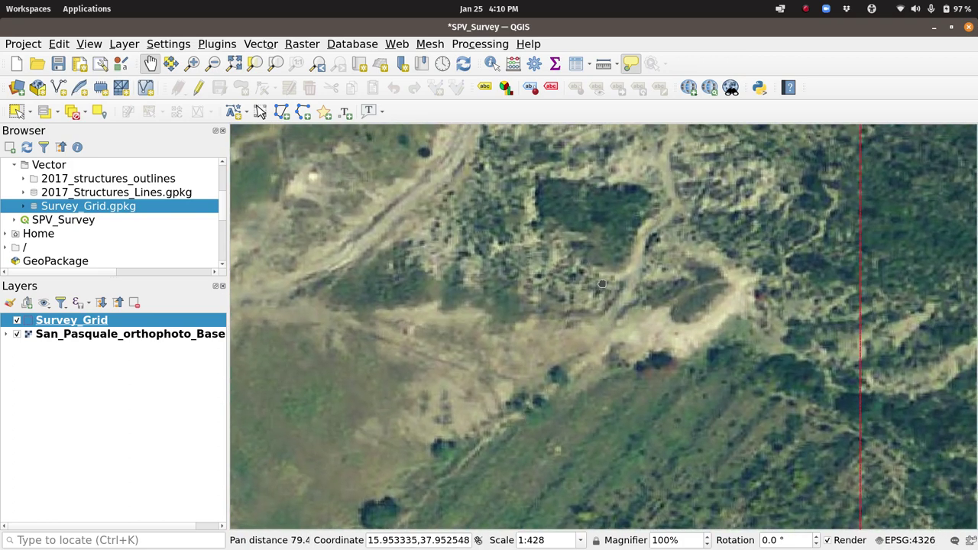
{"action": "left_click_drag", "start_coordinate": [603, 285], "coordinate": [524, 454]}
Zoom out, then expand 2017_structures_outlines and 2017_Structures_Lines.gpkg in the Browser to show 2017_structure_outlines.shp.
{"action": "scroll", "coordinate": [590, 397], "scroll_direction": "down", "scroll_amount": 2}
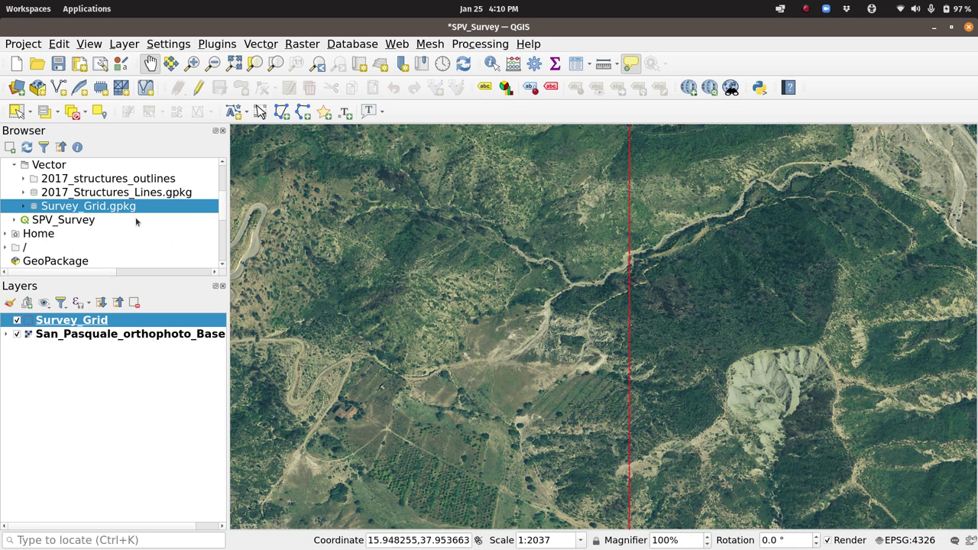
{"action": "left_click", "coordinate": [101, 190]}
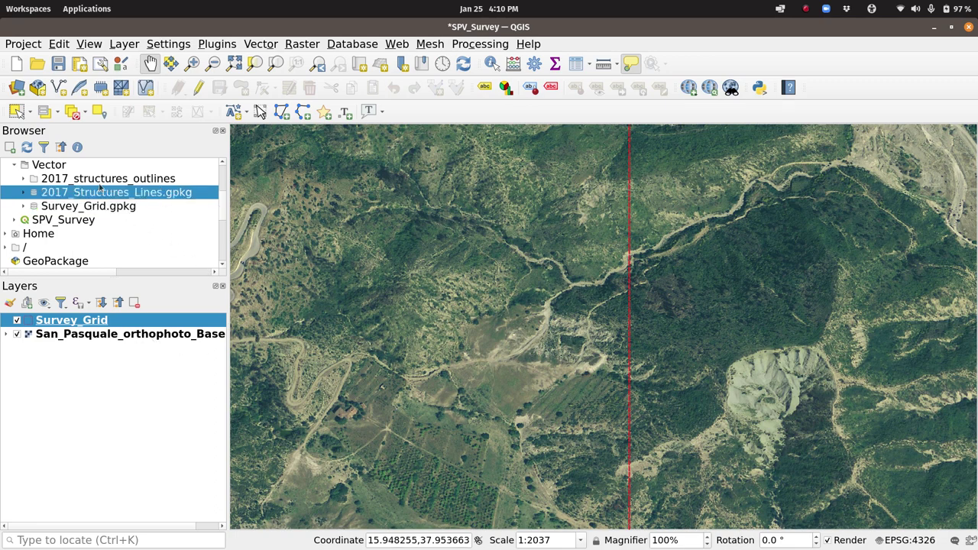
{"action": "scroll", "coordinate": [96, 189], "scroll_direction": "up", "scroll_amount": 1}
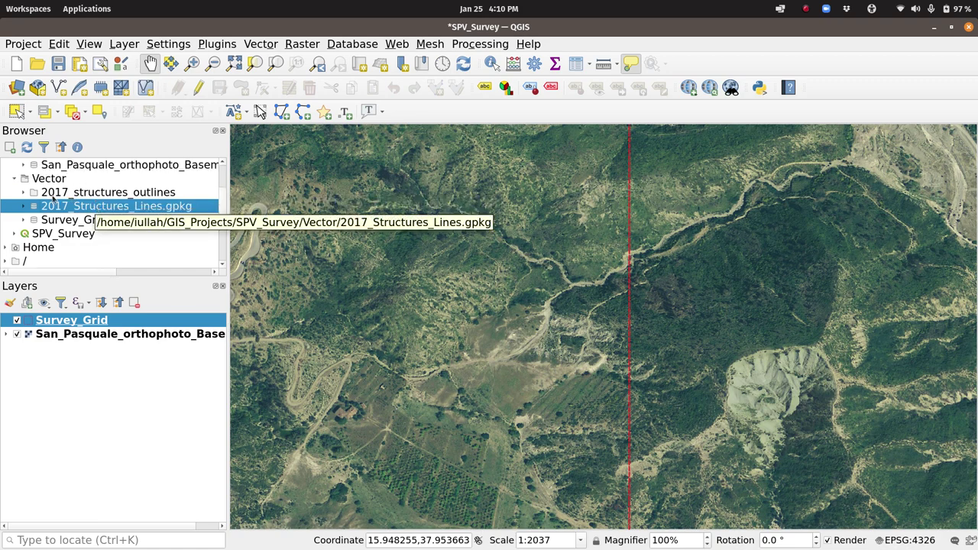
{"action": "left_click", "coordinate": [47, 196]}
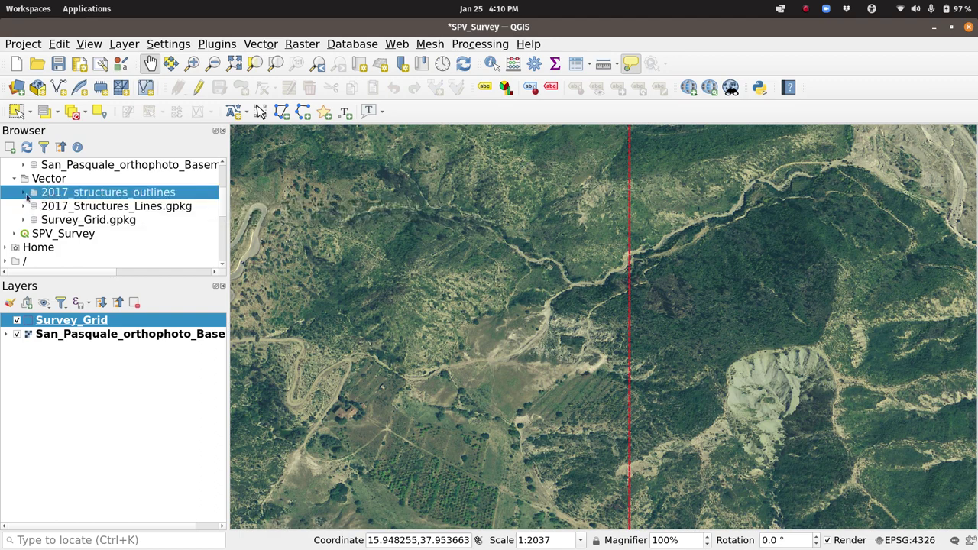
{"action": "left_click", "coordinate": [24, 194]}
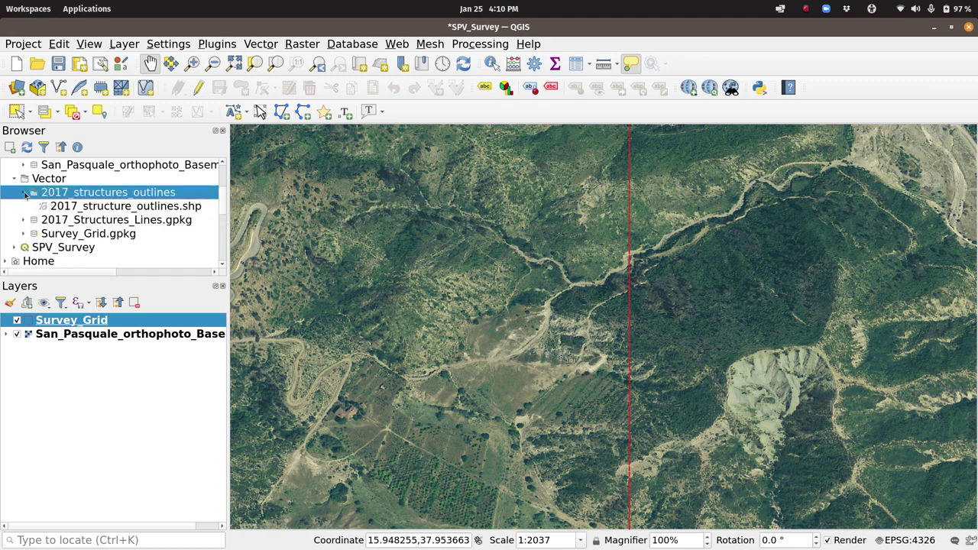
{"action": "left_click", "coordinate": [128, 207]}
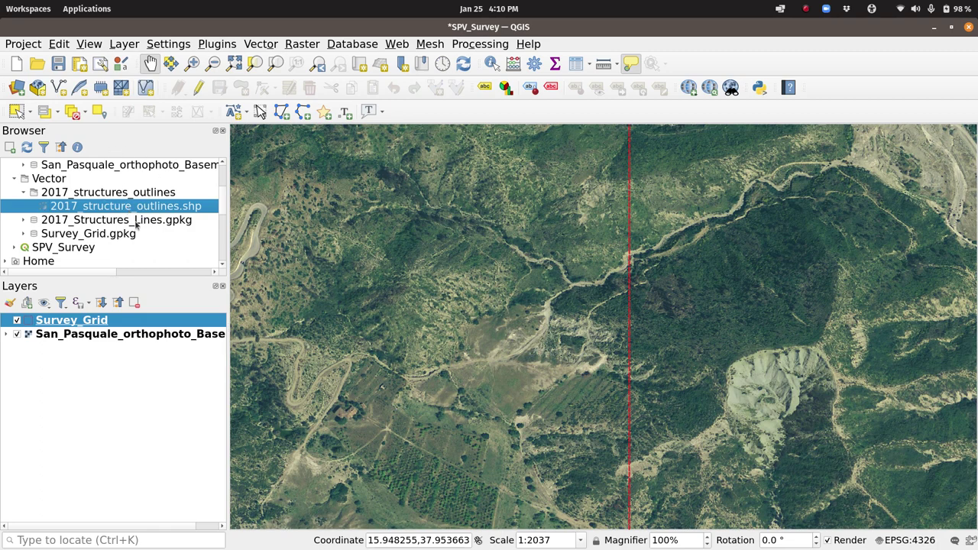
{"action": "left_click", "coordinate": [137, 222]}
{"action": "left_click", "coordinate": [24, 220]}
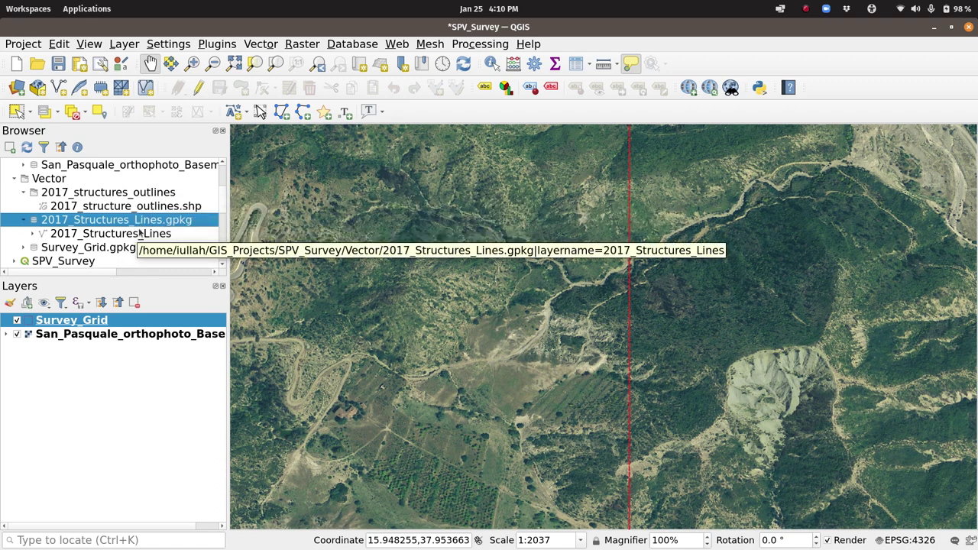
{"action": "left_click", "coordinate": [173, 207]}
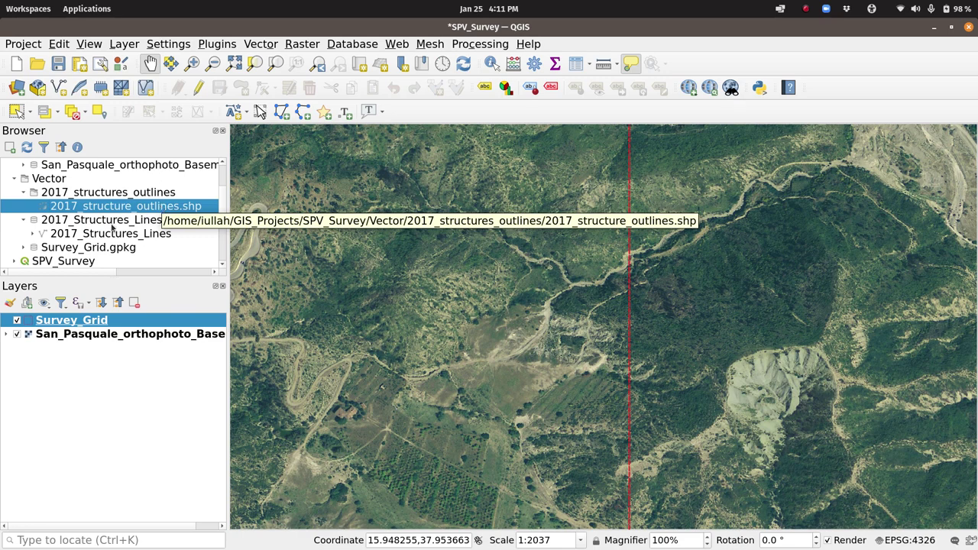
Bring the SPV_Survey Files window forward and open its Vector folder.
{"action": "key", "text": "super"}
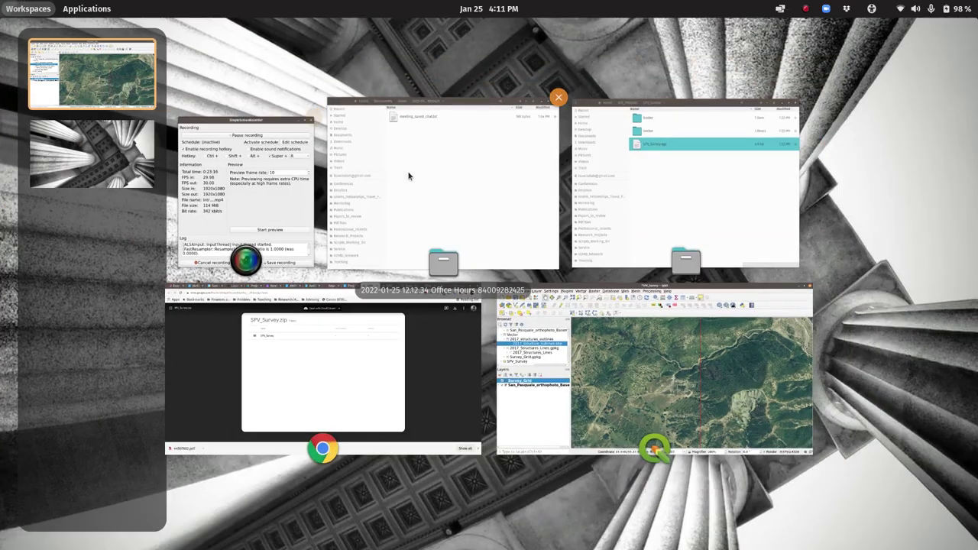
{"action": "left_click", "coordinate": [408, 175]}
{"action": "key", "text": "super"}
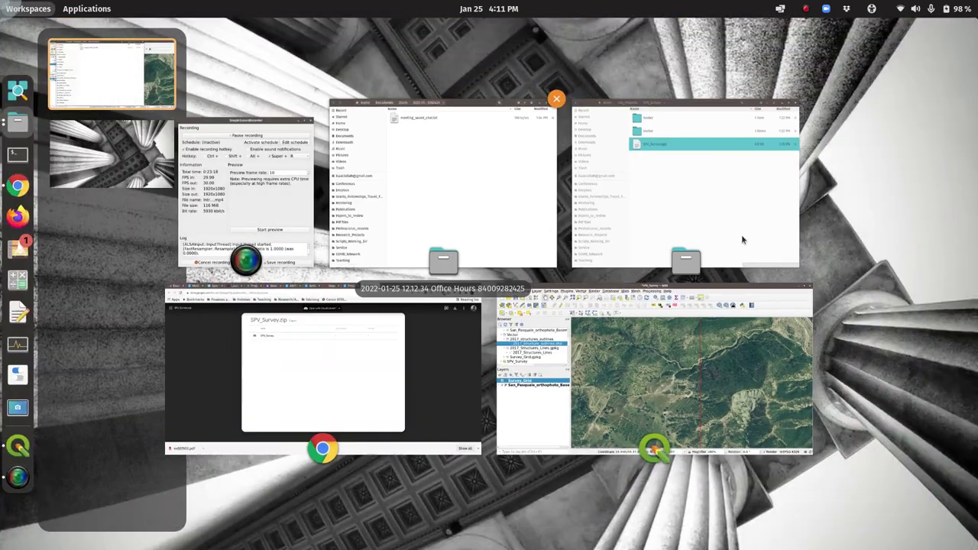
{"action": "left_click", "coordinate": [742, 239]}
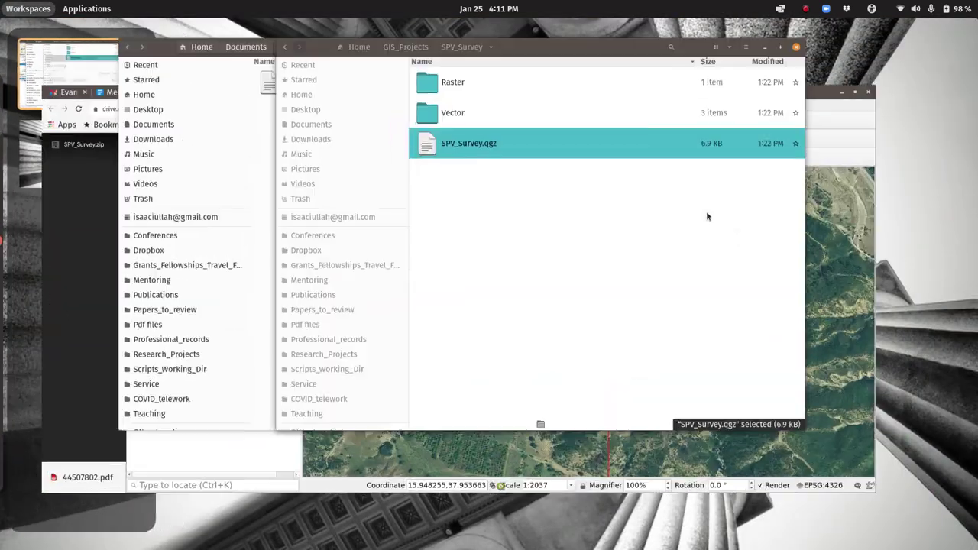
{"action": "double_click", "coordinate": [421, 115]}
Open 2017_structures_outlines and inspect its .cpg, .shp, .shx, .prj and .dbf files.
{"action": "left_click", "coordinate": [475, 75]}
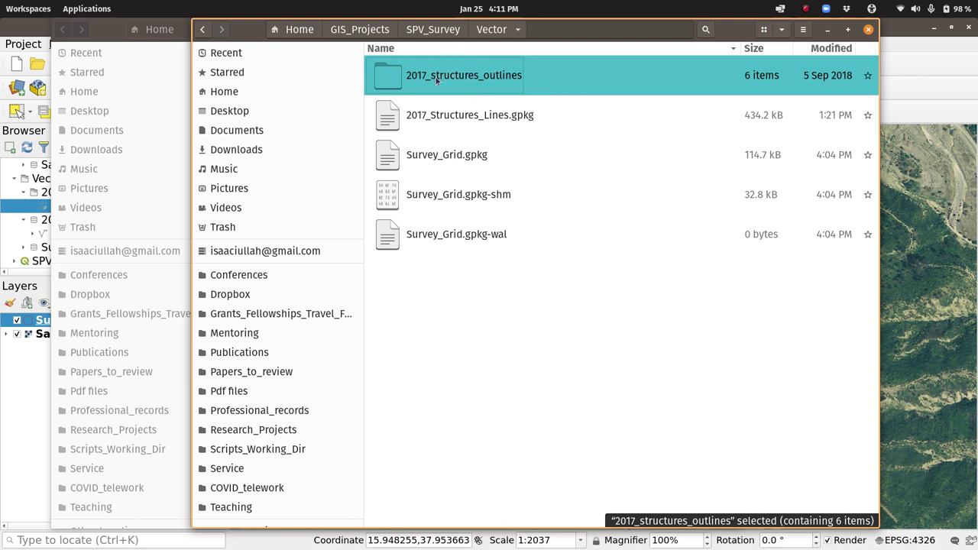
{"action": "double_click", "coordinate": [437, 80]}
{"action": "left_click", "coordinate": [444, 76]}
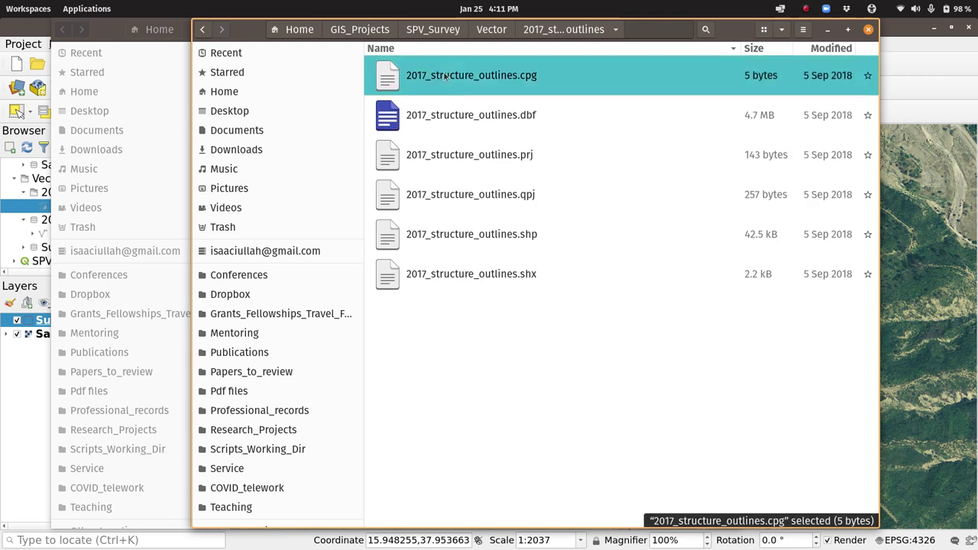
{"action": "key", "text": "Down"}
{"action": "key", "text": "Down"}
{"action": "key", "text": "Down"}
{"action": "key", "text": "Down"}
{"action": "key", "text": "Down"}
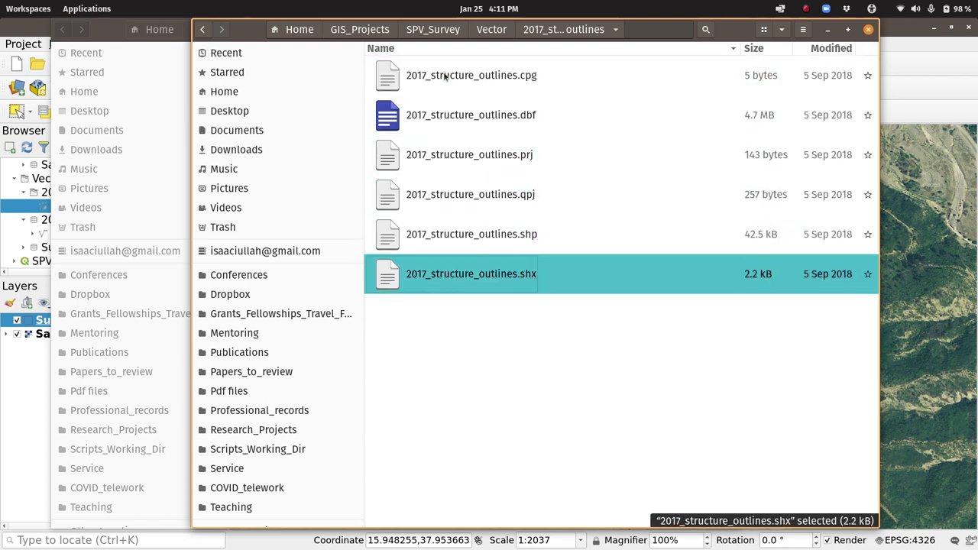
{"action": "key", "text": "Up"}
{"action": "key", "text": "Up"}
{"action": "key", "text": "Up"}
{"action": "key", "text": "Up"}
{"action": "key", "text": "Up"}
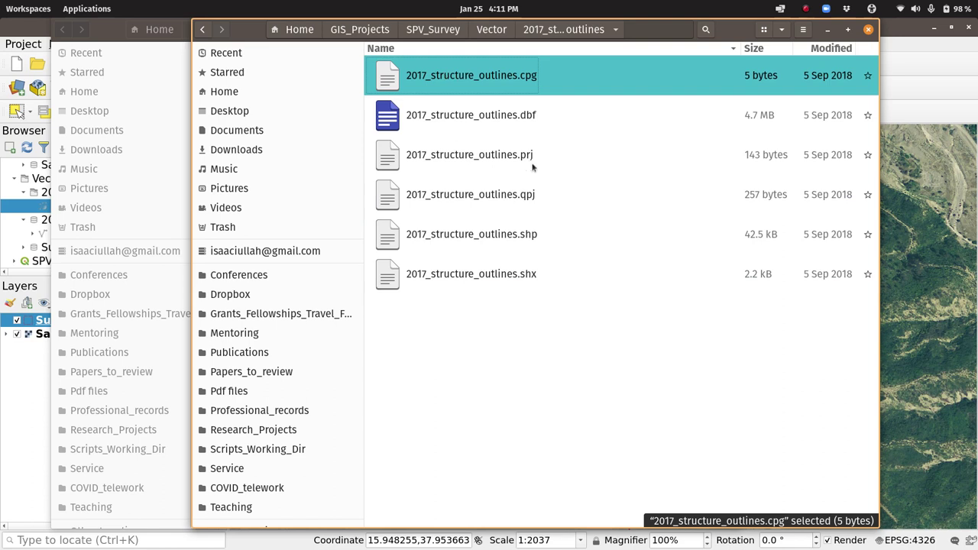
{"action": "left_click", "coordinate": [476, 235]}
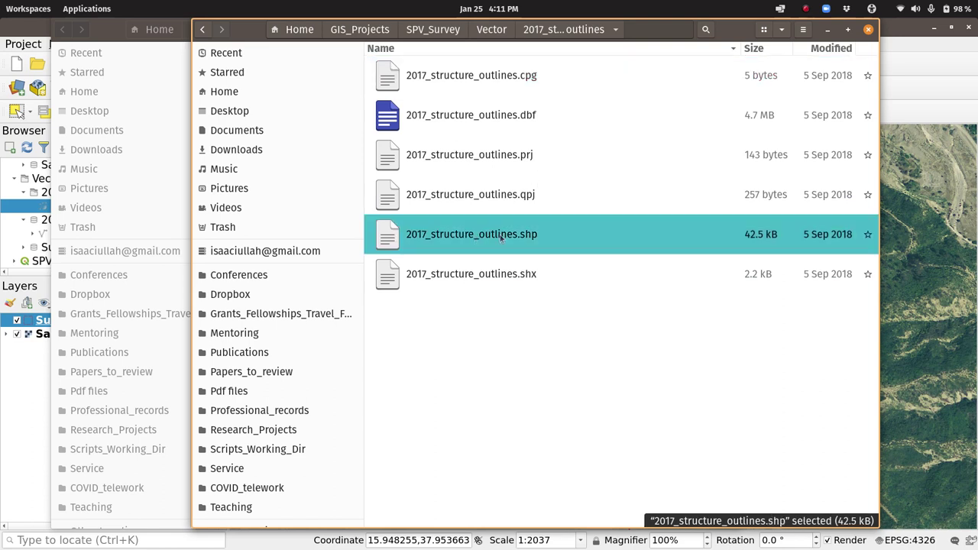
{"action": "left_click", "coordinate": [514, 275]}
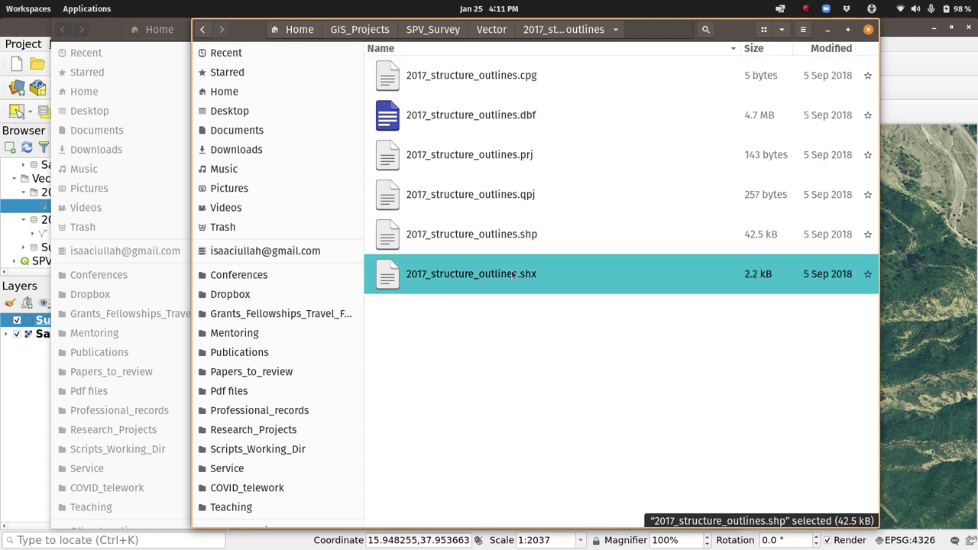
{"action": "left_click", "coordinate": [516, 164]}
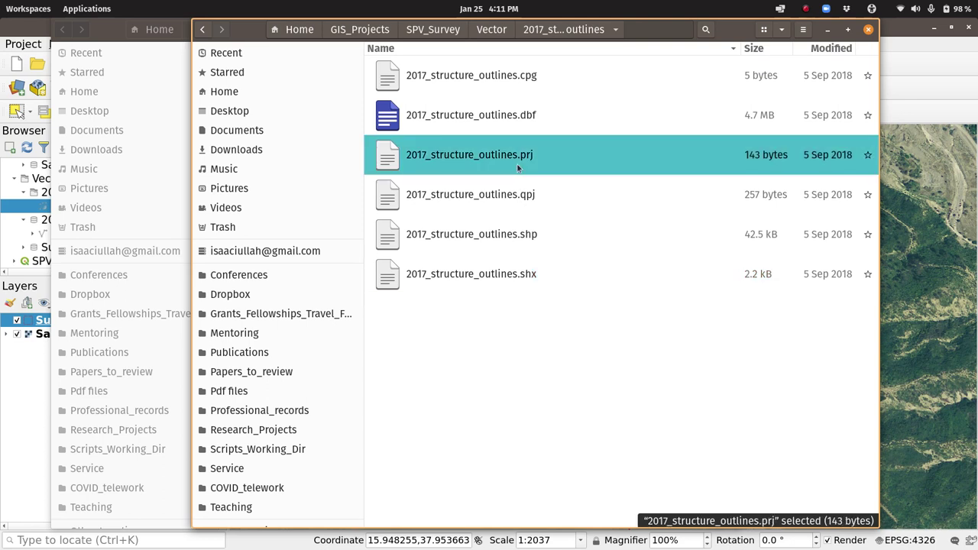
{"action": "left_click", "coordinate": [509, 121]}
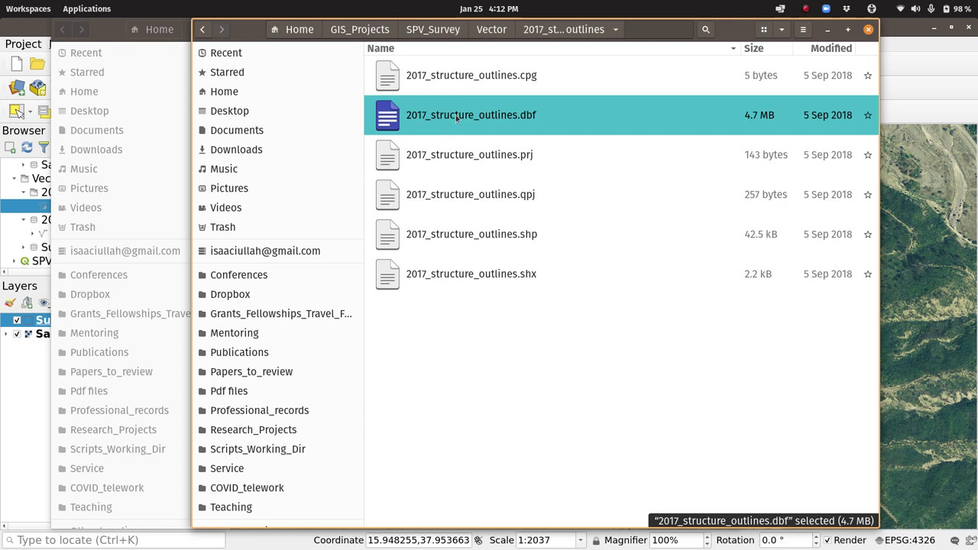
Recheck the .prj, .shx, .shp, .qpj and .cpg files, then go back to Vector.
{"action": "left_click", "coordinate": [489, 163]}
{"action": "left_click", "coordinate": [509, 283]}
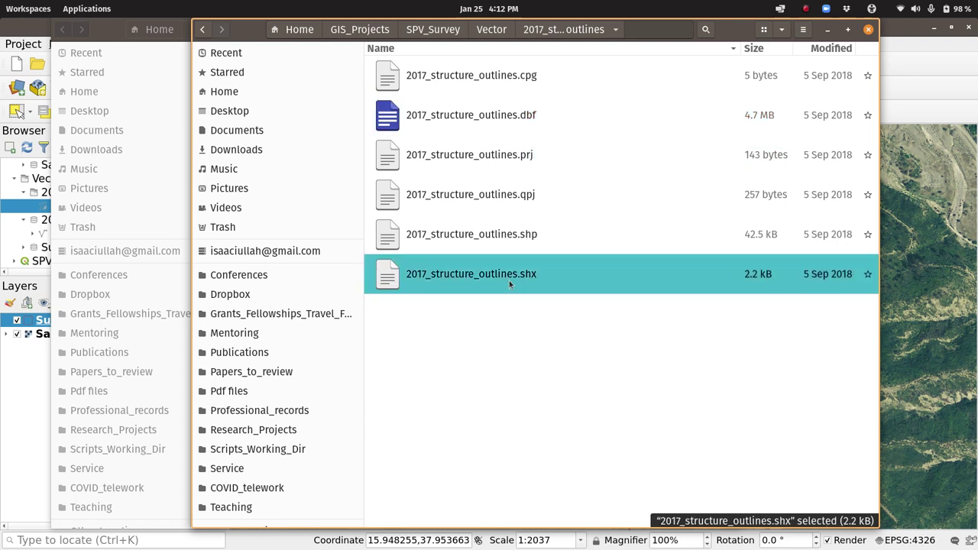
{"action": "left_click", "coordinate": [508, 236]}
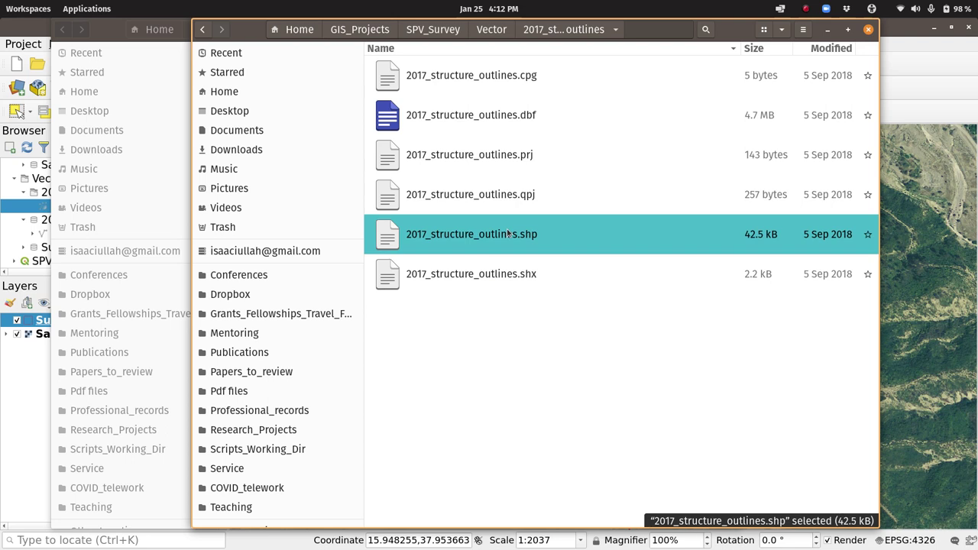
{"action": "left_click", "coordinate": [489, 199]}
{"action": "left_click", "coordinate": [511, 87]}
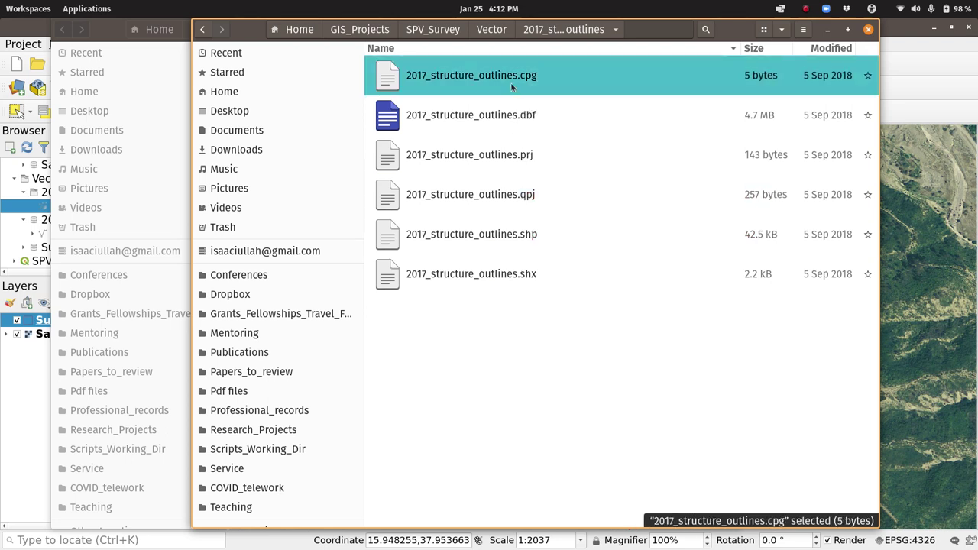
{"action": "left_click", "coordinate": [501, 203]}
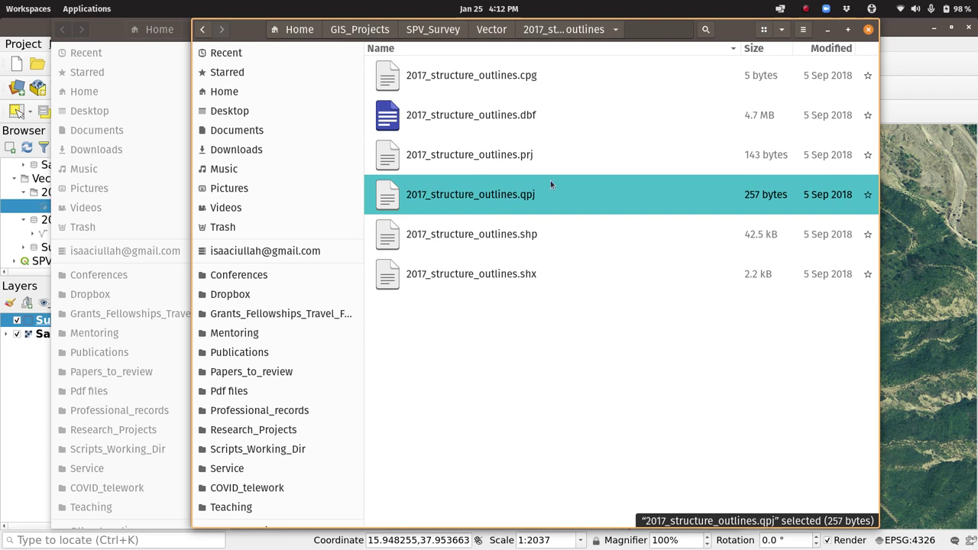
{"action": "left_click", "coordinate": [504, 78]}
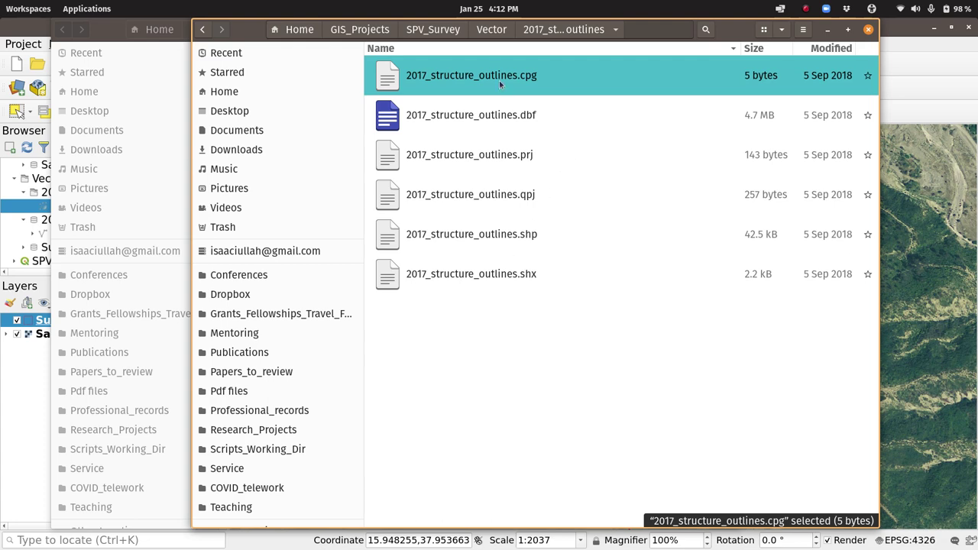
{"action": "left_click", "coordinate": [491, 30]}
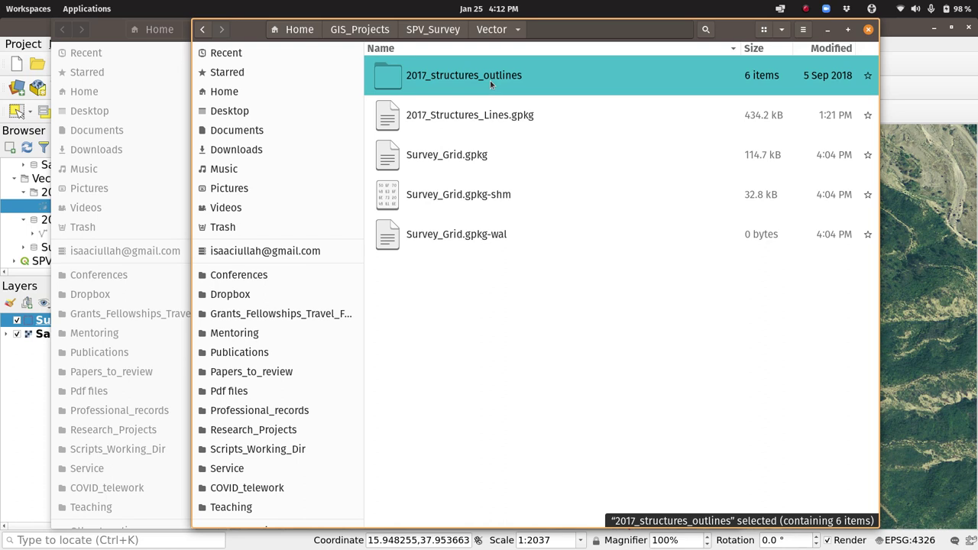
Look over the Vector geopackages, then find San_Pasquale_orthophoto_Basemap.gpkg in the Raster folder.
{"action": "left_click", "coordinate": [497, 121]}
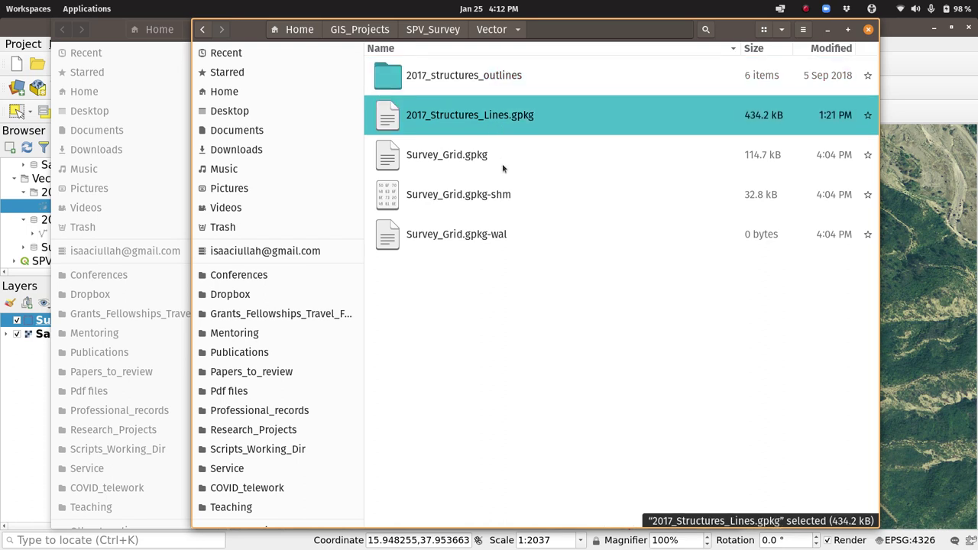
{"action": "left_click", "coordinate": [463, 170]}
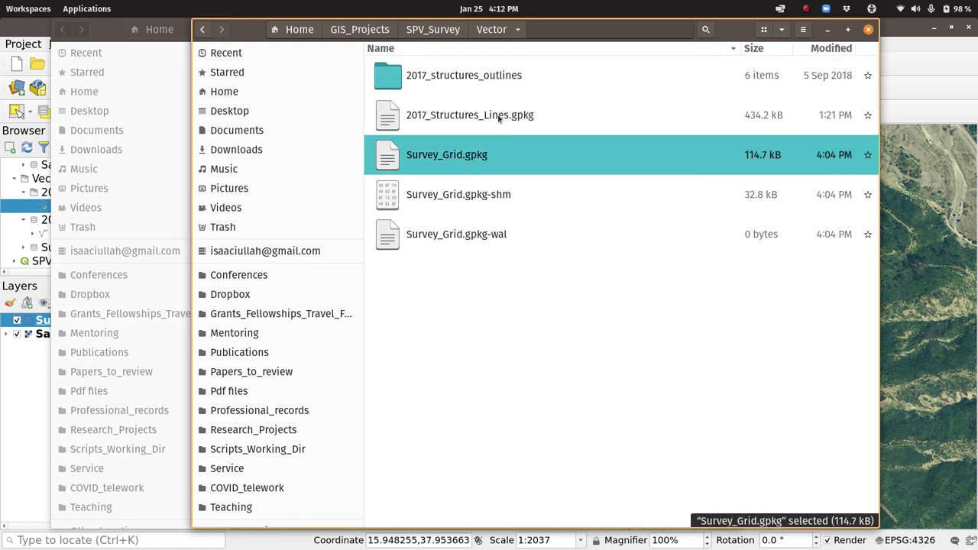
{"action": "left_click", "coordinate": [498, 118]}
{"action": "left_click", "coordinate": [458, 155]}
{"action": "left_click", "coordinate": [446, 31]}
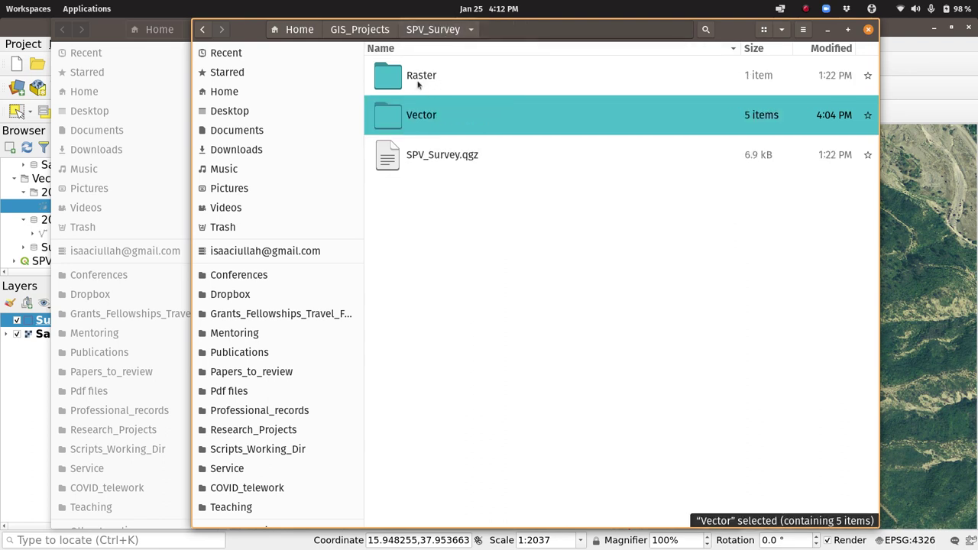
{"action": "double_click", "coordinate": [418, 83]}
{"action": "left_click", "coordinate": [463, 79]}
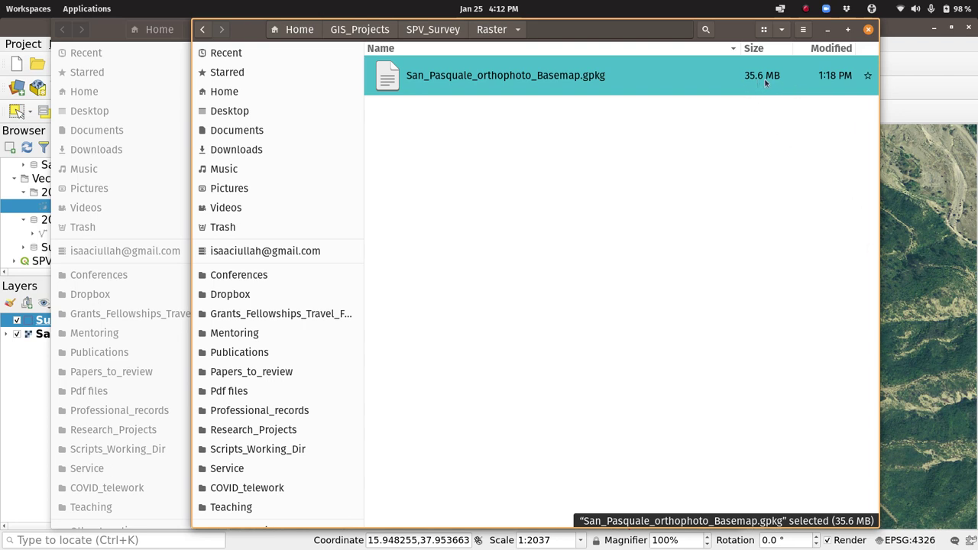
Return to the SPV_Survey folder, then minimize and close the Files windows to reach QGIS.
{"action": "left_click", "coordinate": [549, 75]}
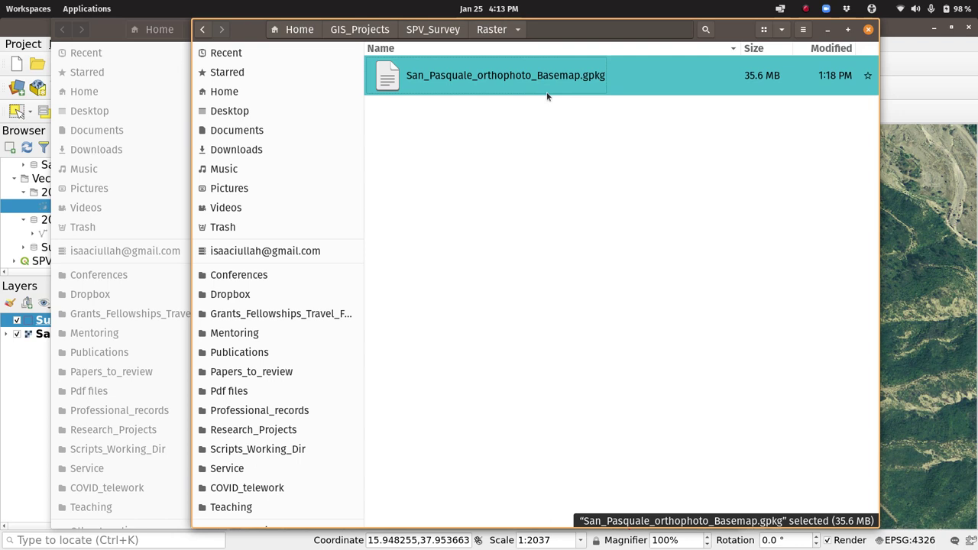
{"action": "left_click", "coordinate": [434, 32]}
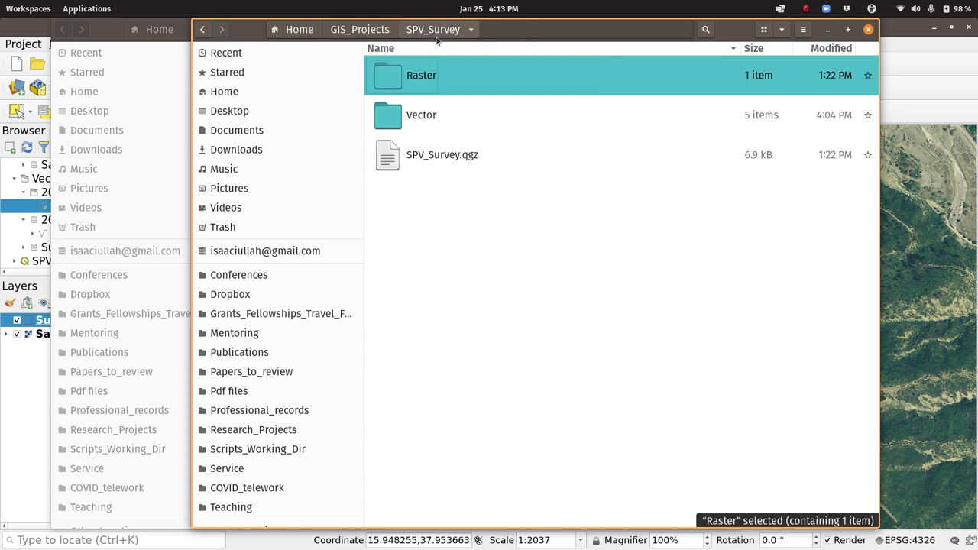
{"action": "left_click", "coordinate": [420, 124]}
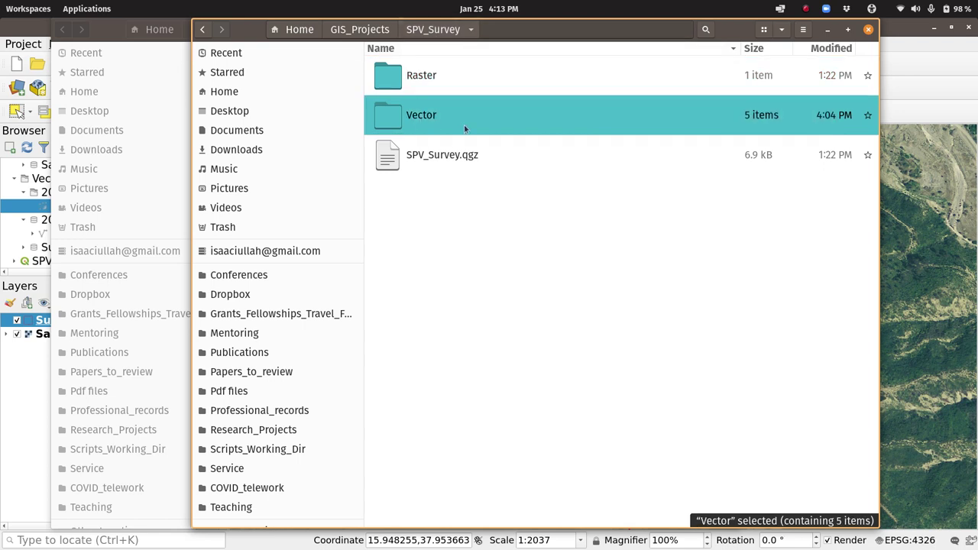
{"action": "left_click", "coordinate": [828, 29]}
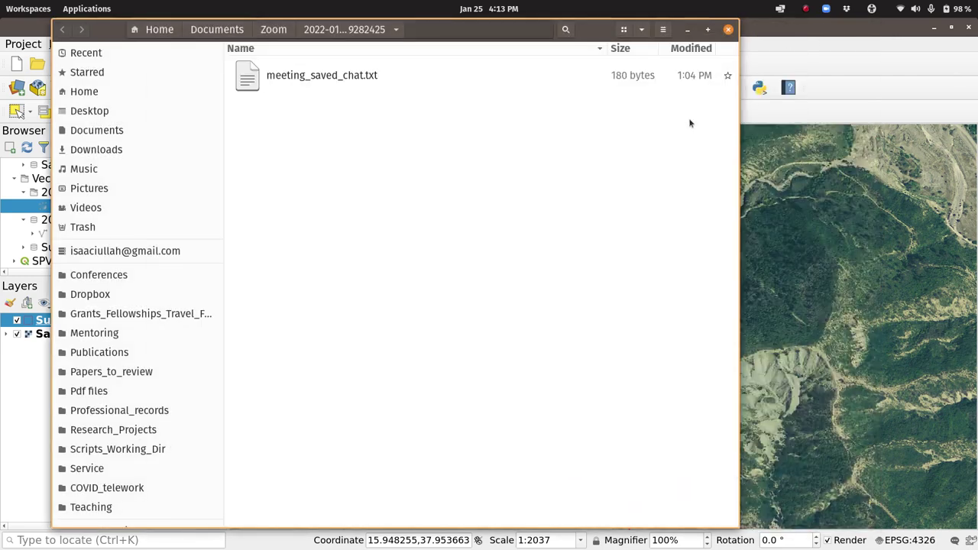
{"action": "left_click", "coordinate": [726, 30]}
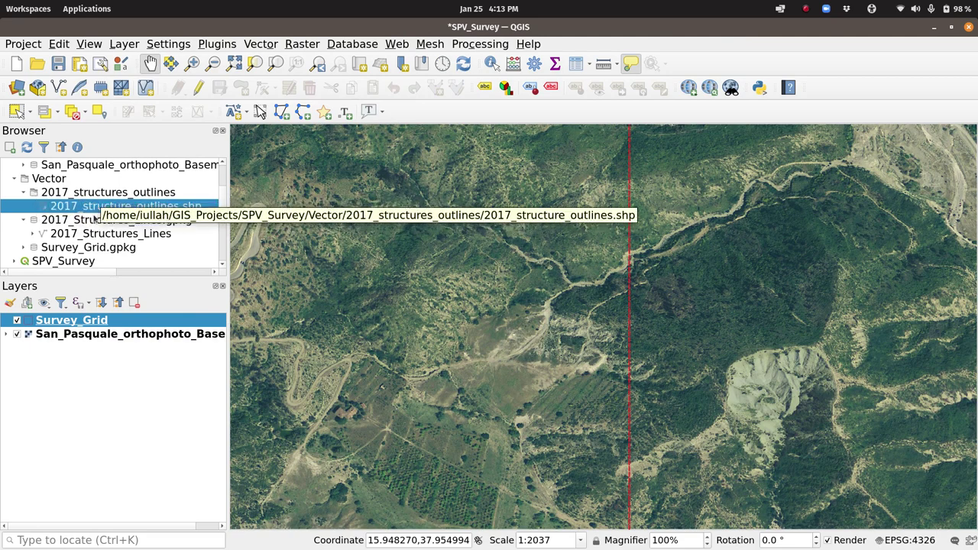
Add the 2017_Structures_Lines layer from its geopackage to the map, then zoom out.
{"action": "left_click", "coordinate": [91, 221]}
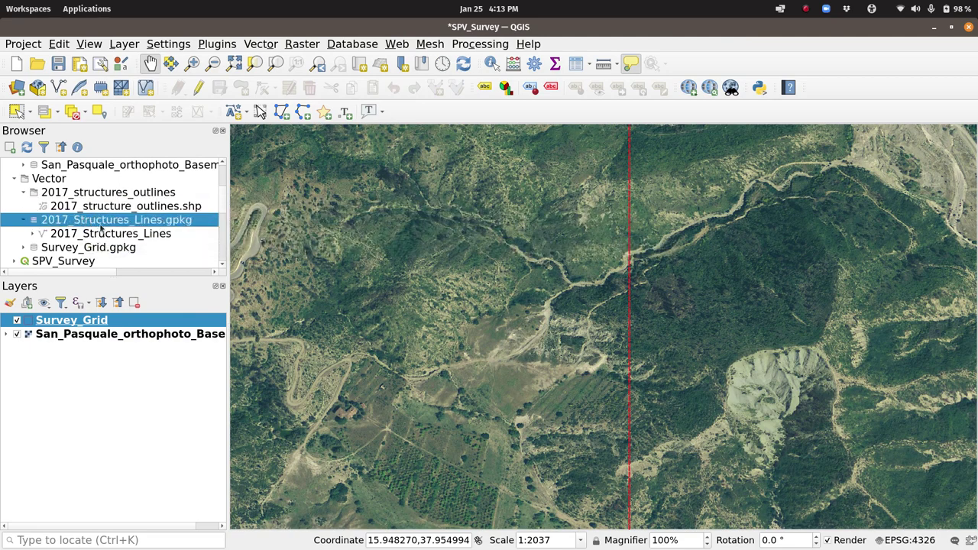
{"action": "double_click", "coordinate": [98, 235]}
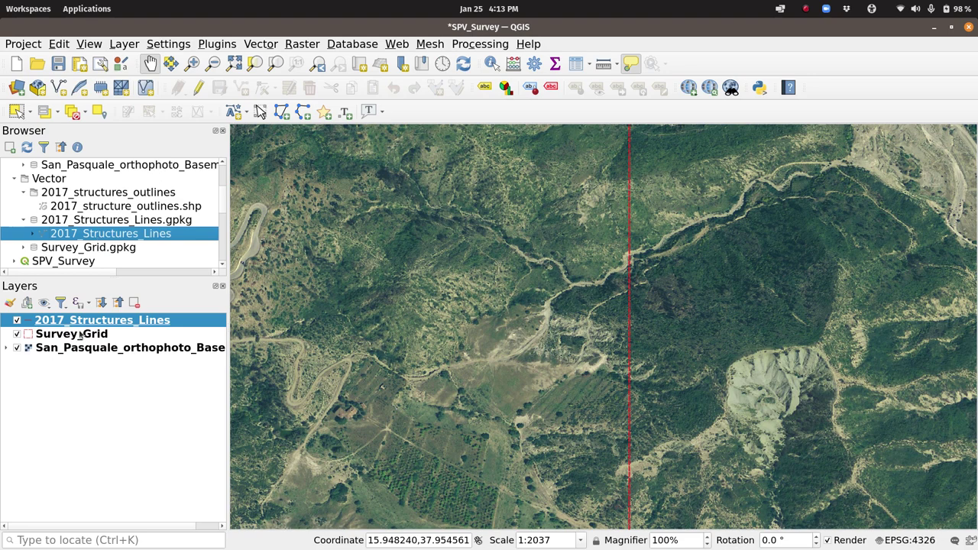
{"action": "scroll", "coordinate": [356, 303], "scroll_direction": "down", "scroll_amount": 2}
{"action": "scroll", "coordinate": [356, 303], "scroll_direction": "down", "scroll_amount": 1}
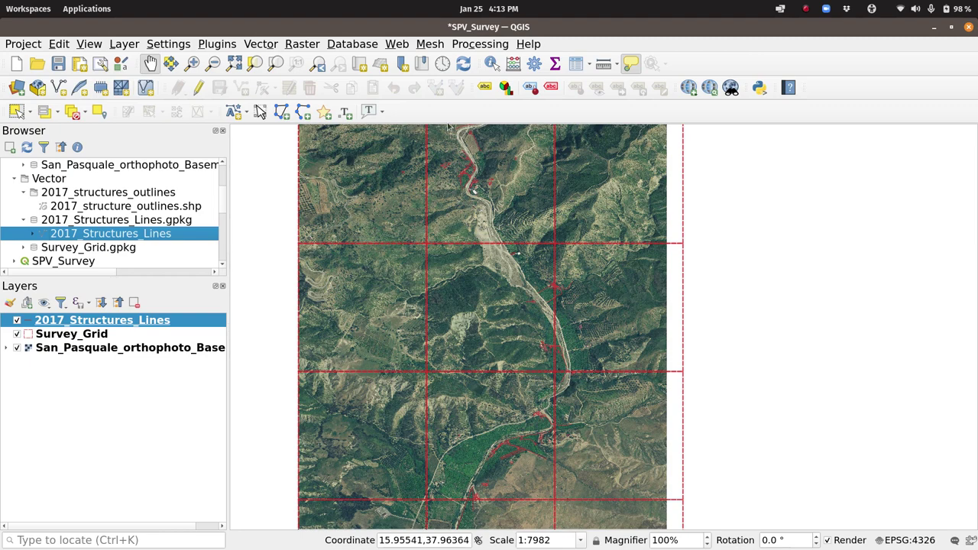
Zoom in with two rectangles onto the structures and buildings beside the riverbed.
{"action": "left_click", "coordinate": [192, 63]}
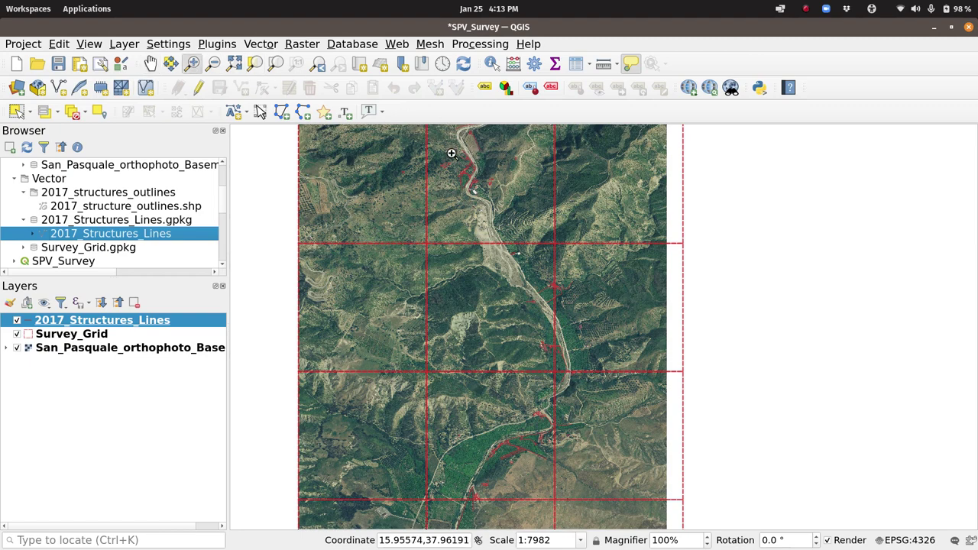
{"action": "left_click_drag", "start_coordinate": [440, 147], "coordinate": [520, 217]}
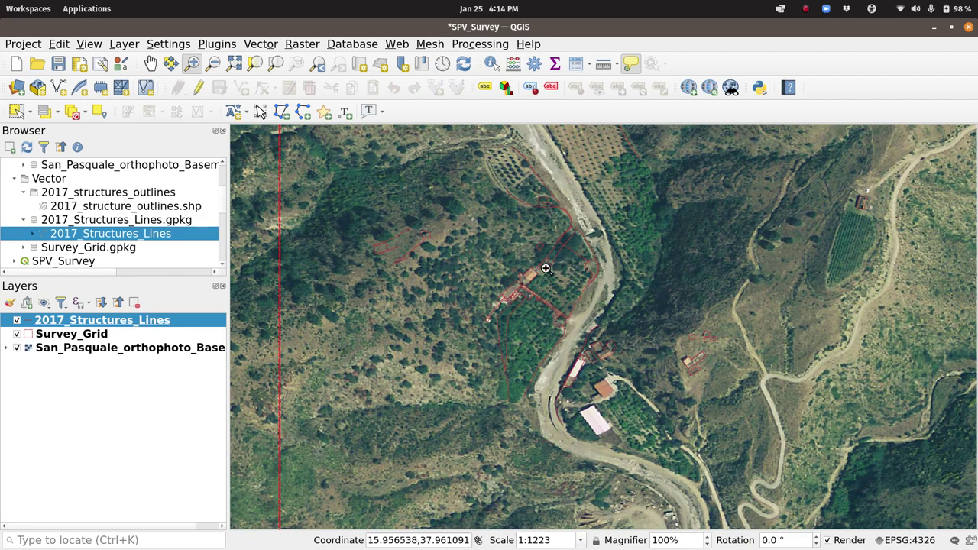
{"action": "mouse_move", "coordinate": [545, 268]}
{"action": "left_click_drag", "start_coordinate": [448, 198], "coordinate": [608, 414]}
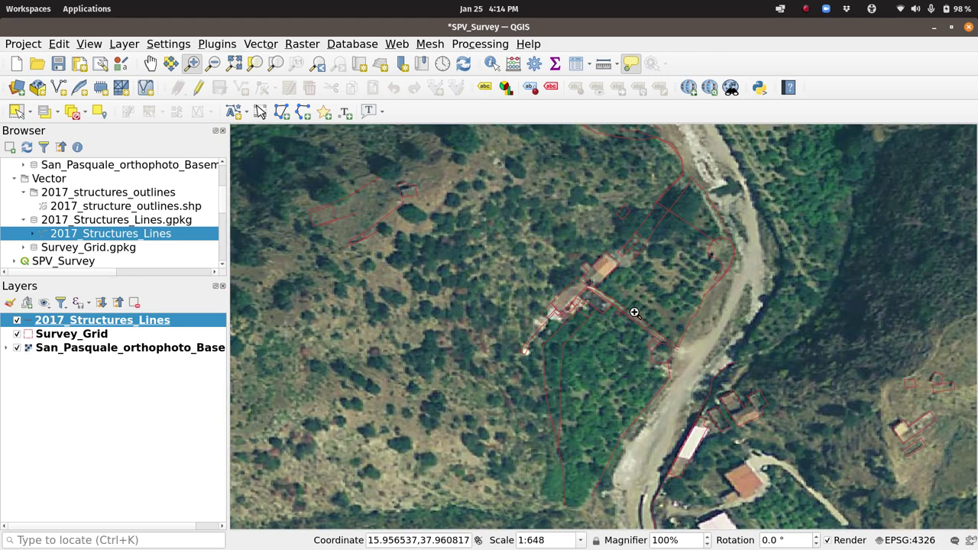
Toggle the 2017_Structures_Lines layer off and on three times to compare with the photo.
{"action": "mouse_move", "coordinate": [628, 306]}
{"action": "left_click", "coordinate": [17, 320]}
{"action": "left_click", "coordinate": [17, 321]}
{"action": "left_click", "coordinate": [17, 321]}
{"action": "left_click", "coordinate": [16, 320]}
{"action": "left_click", "coordinate": [17, 321]}
{"action": "left_click", "coordinate": [16, 320]}
Set the structure lines' simple line colour to yellow-green (G 246) and stroke width 0.46 mm.
{"action": "double_click", "coordinate": [72, 321]}
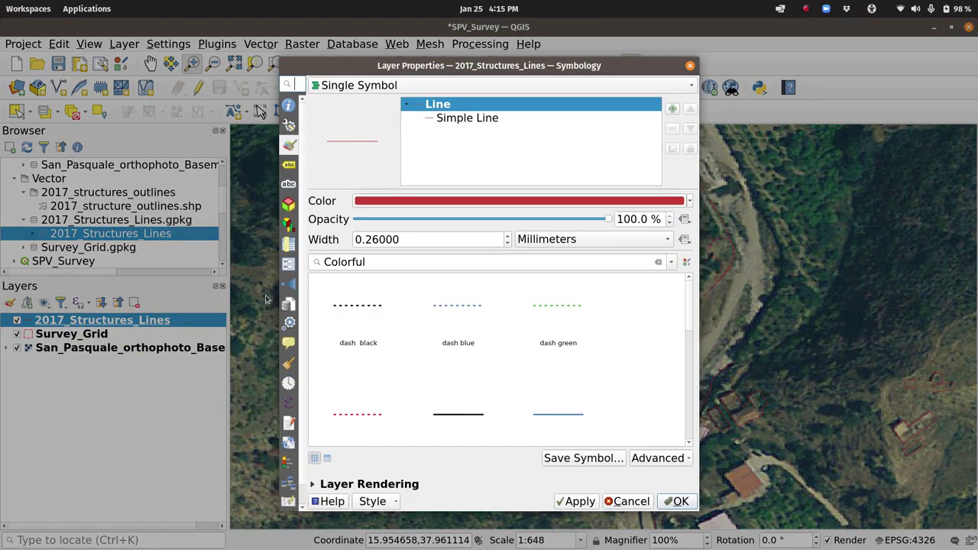
{"action": "left_click", "coordinate": [462, 119]}
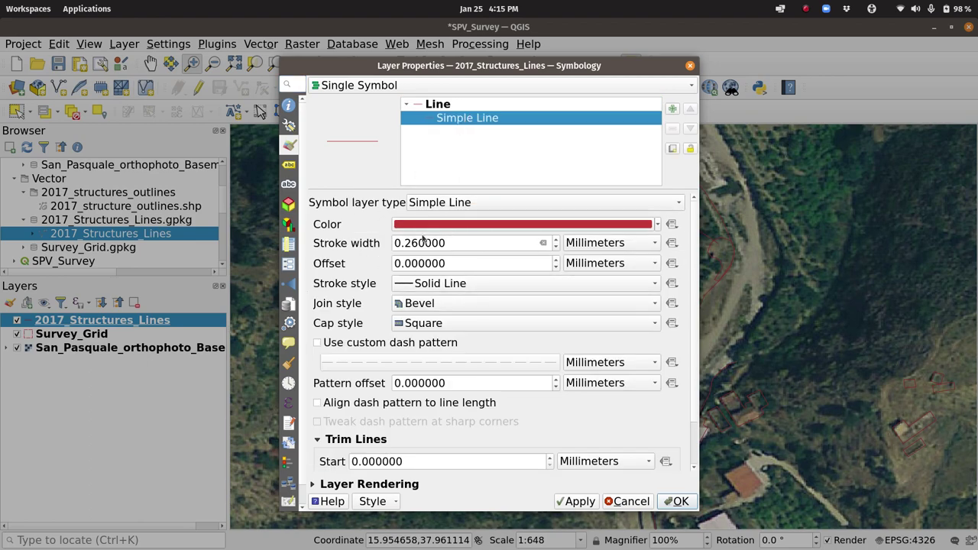
{"action": "left_click", "coordinate": [512, 223]}
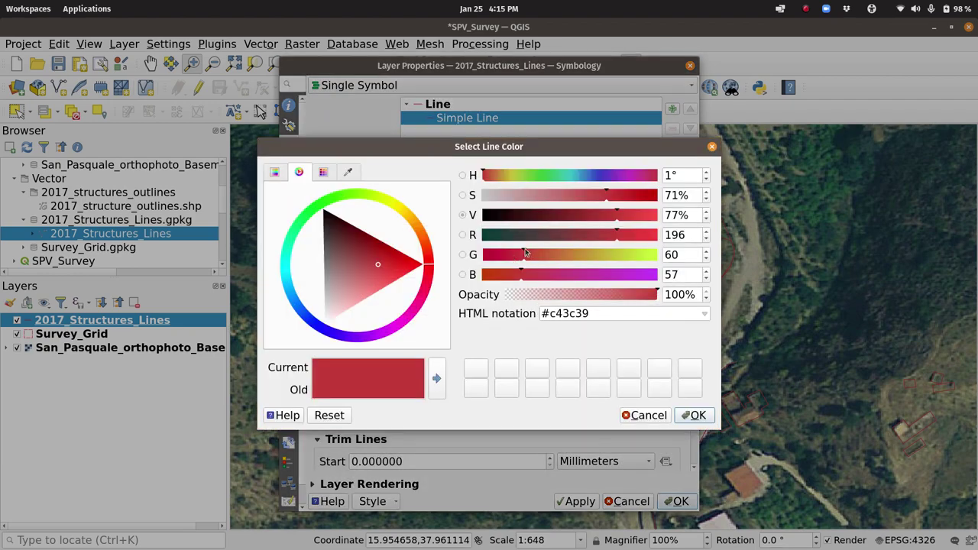
{"action": "left_click_drag", "start_coordinate": [525, 249], "coordinate": [652, 255]}
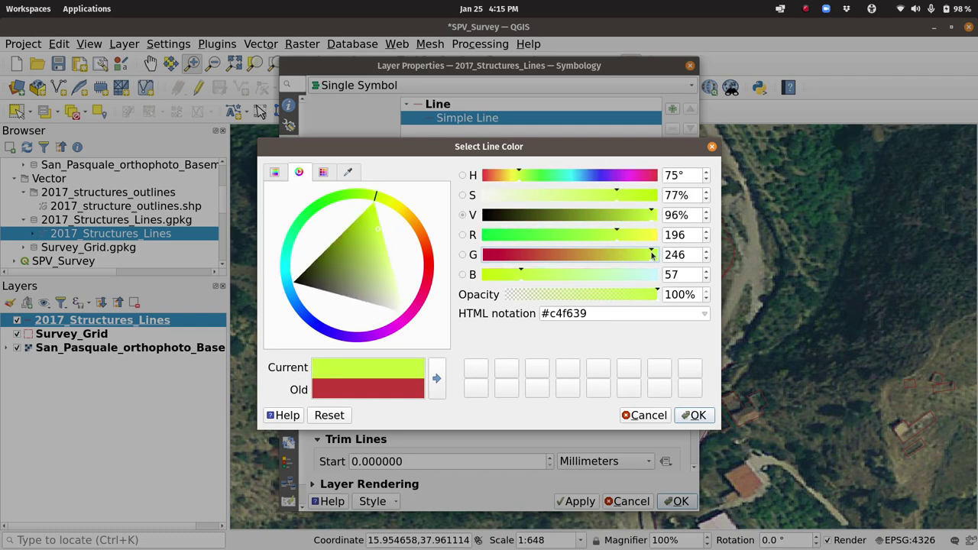
{"action": "left_click", "coordinate": [700, 415]}
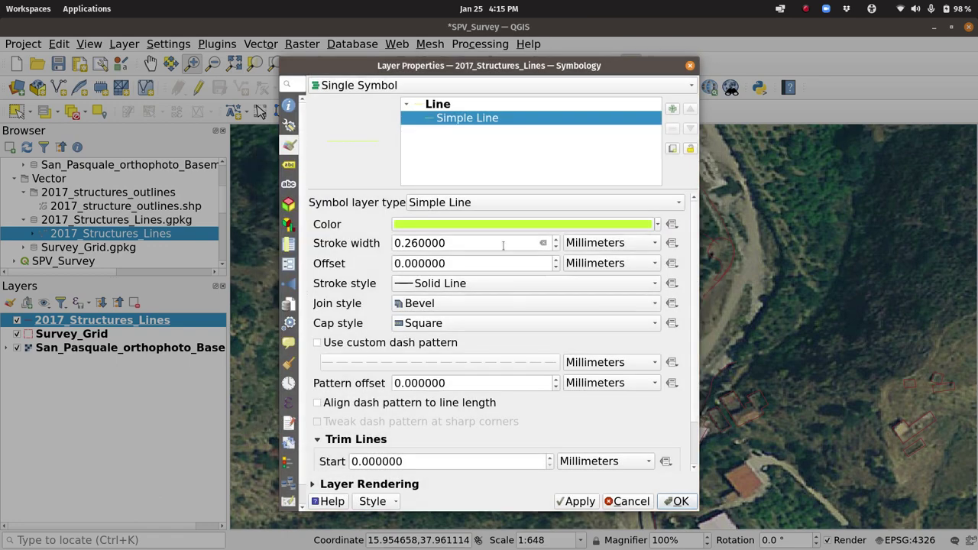
{"action": "left_click", "coordinate": [556, 240]}
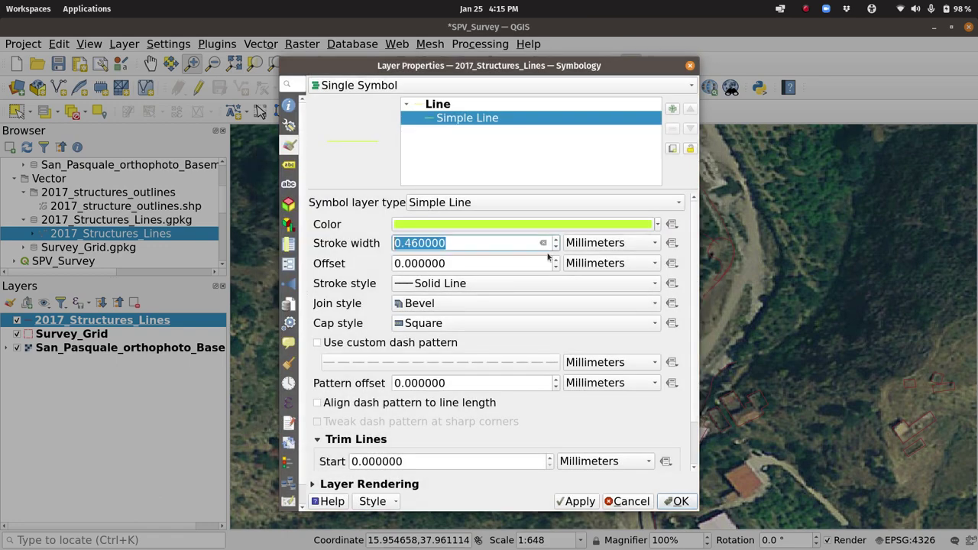
{"action": "left_click", "coordinate": [678, 503]}
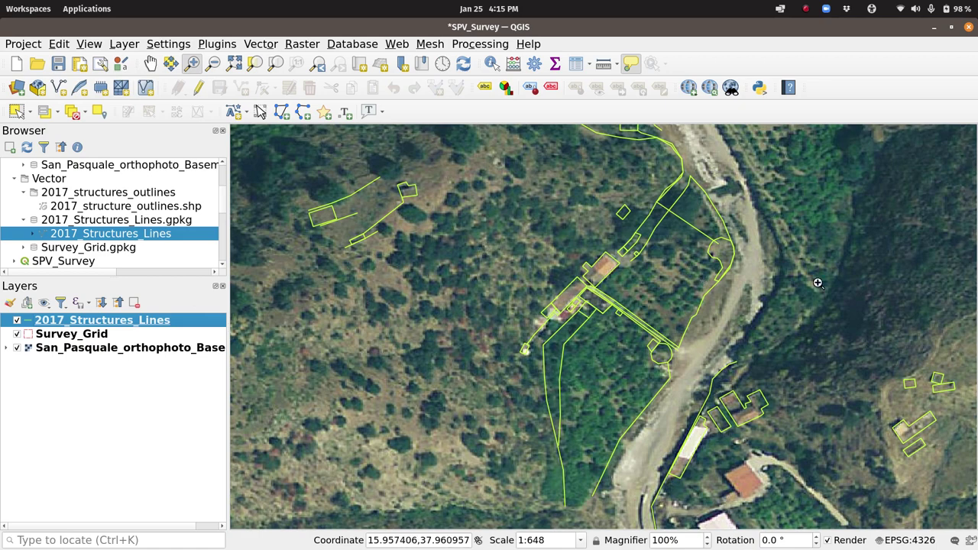
Zoom and pan to centre the lime-green structure lines along the river valley.
{"action": "scroll", "coordinate": [796, 247], "scroll_direction": "up", "scroll_amount": 1}
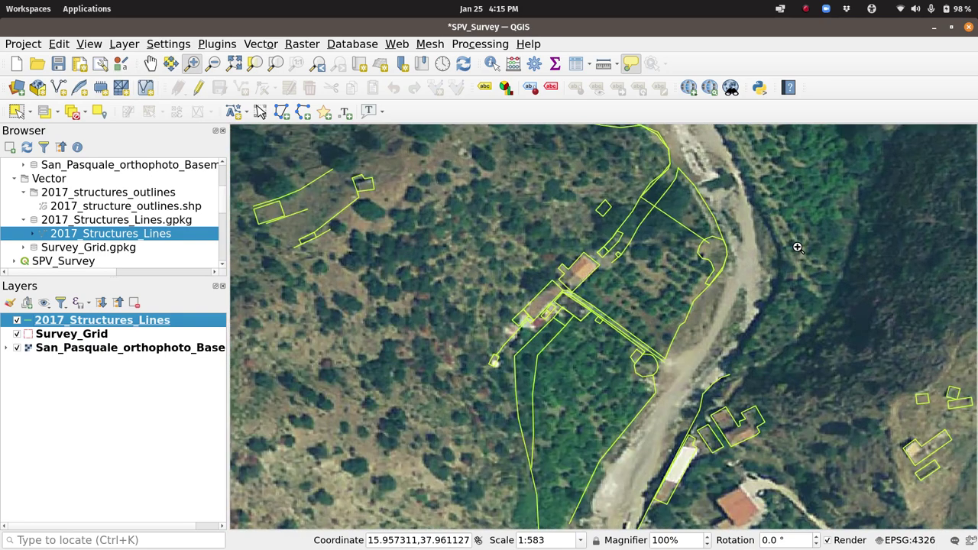
{"action": "scroll", "coordinate": [797, 247], "scroll_direction": "down", "scroll_amount": 20}
{"action": "scroll", "coordinate": [803, 262], "scroll_direction": "up", "scroll_amount": 1}
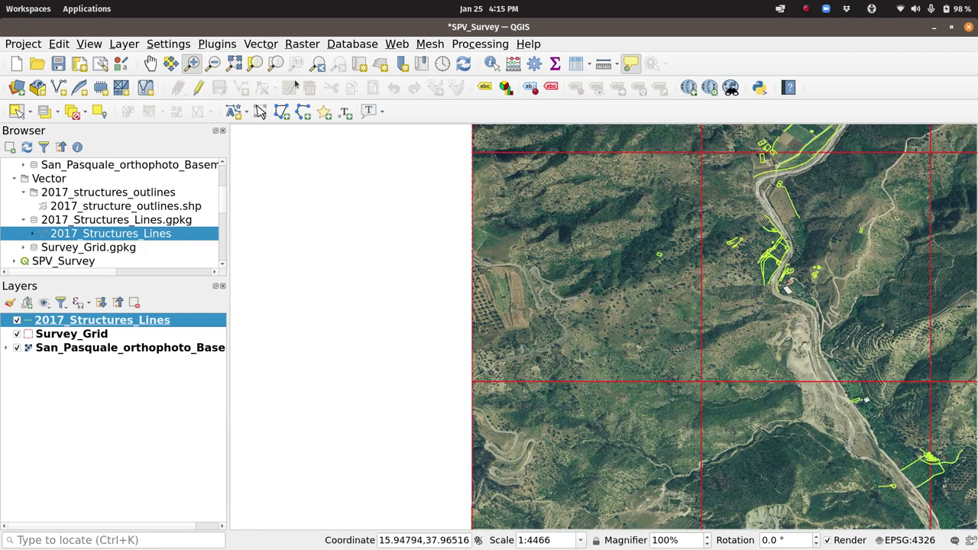
{"action": "left_click", "coordinate": [150, 63]}
{"action": "left_click_drag", "start_coordinate": [777, 252], "coordinate": [616, 229]}
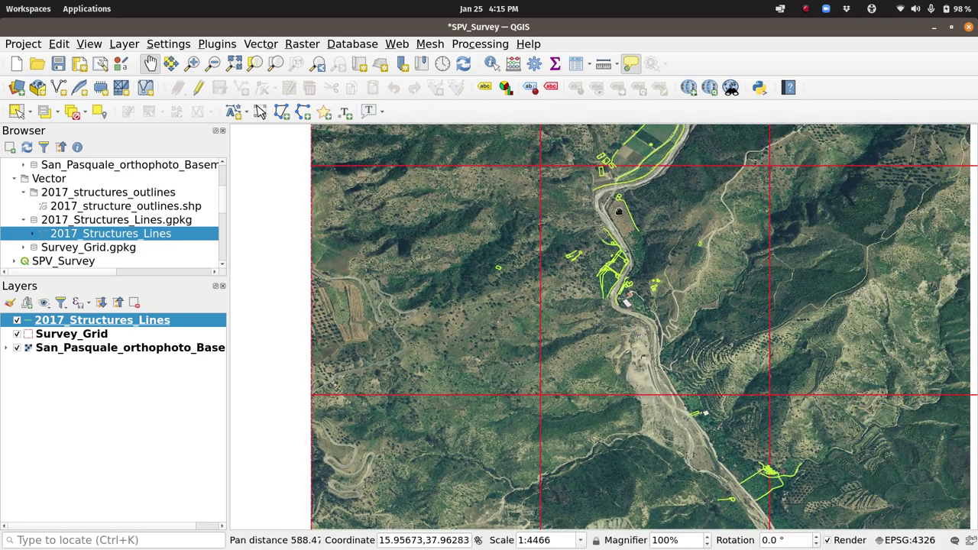
{"action": "scroll", "coordinate": [618, 211], "scroll_direction": "up", "scroll_amount": 3}
{"action": "scroll", "coordinate": [618, 211], "scroll_direction": "up", "scroll_amount": 1}
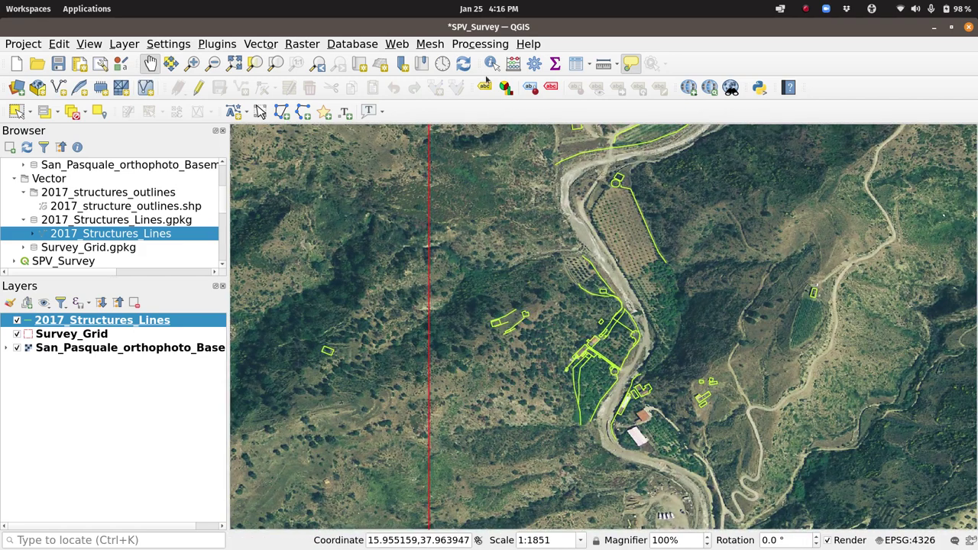
Identify the Plutino aqueduct line, then the Casile terrace wall (feature 102, twall).
{"action": "left_click", "coordinate": [490, 65]}
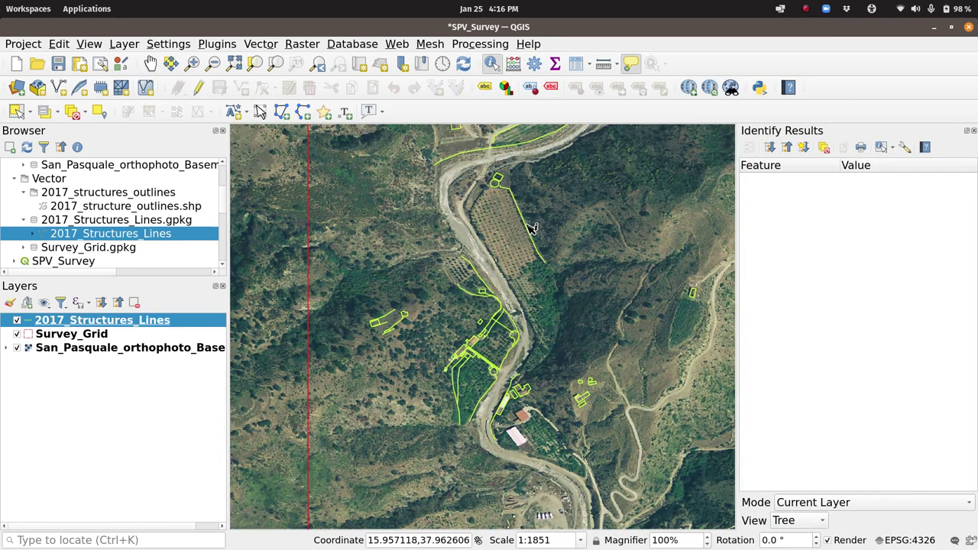
{"action": "left_click", "coordinate": [532, 228]}
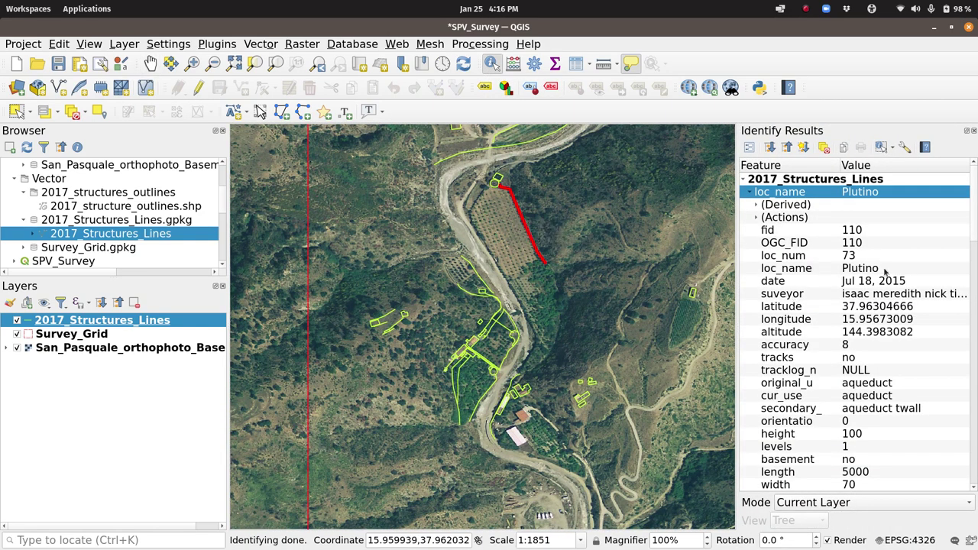
{"action": "scroll", "coordinate": [856, 295], "scroll_direction": "down", "scroll_amount": 2}
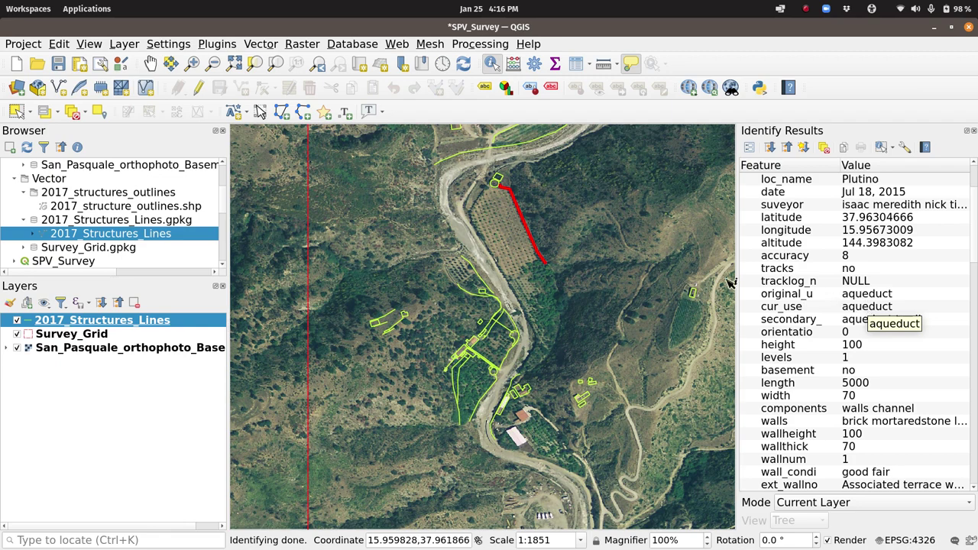
{"action": "left_click", "coordinate": [396, 324]}
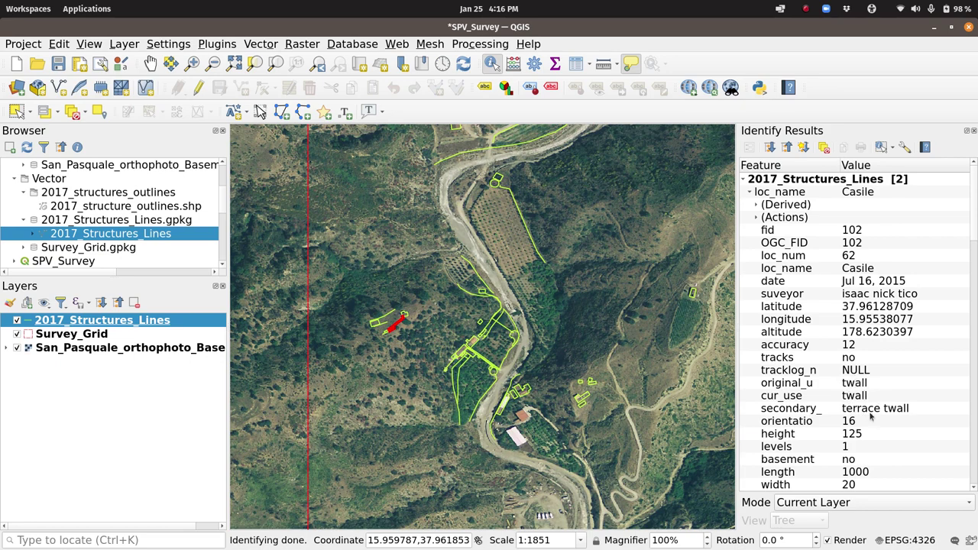
{"action": "mouse_move", "coordinate": [2, 2]}
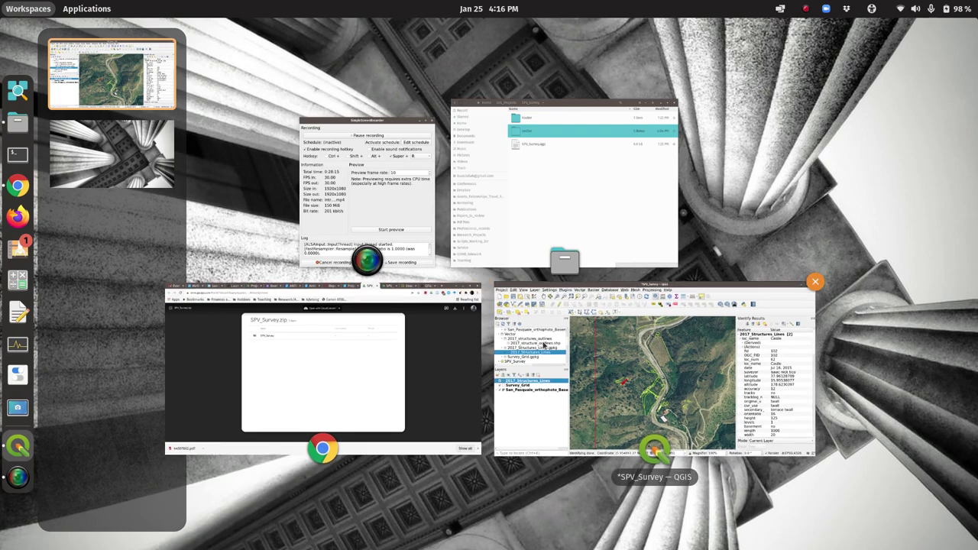
Read the code table in Project 1 - Description (twall = Terrace wall), then return to QGIS.
{"action": "left_click", "coordinate": [458, 302]}
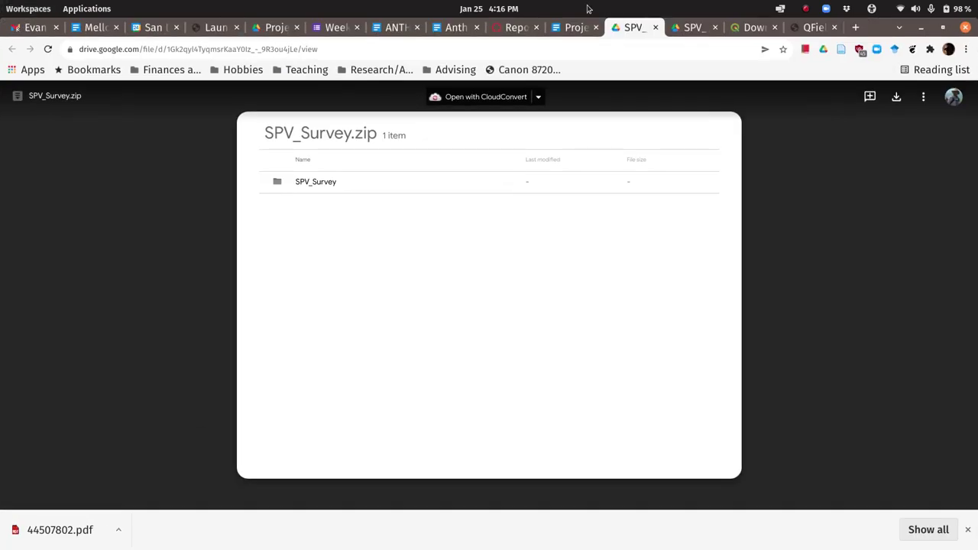
{"action": "left_click", "coordinate": [569, 27]}
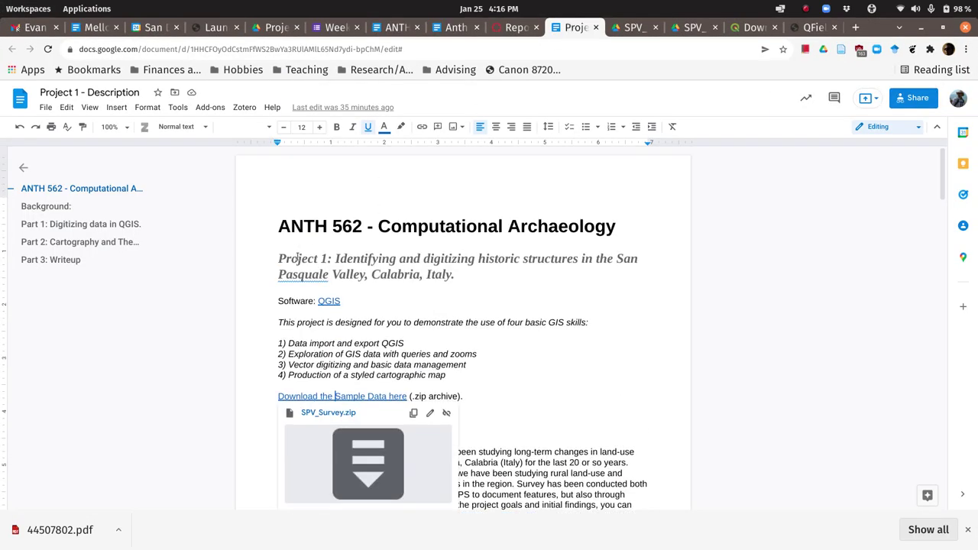
{"action": "scroll", "coordinate": [427, 288], "scroll_direction": "down", "scroll_amount": 12}
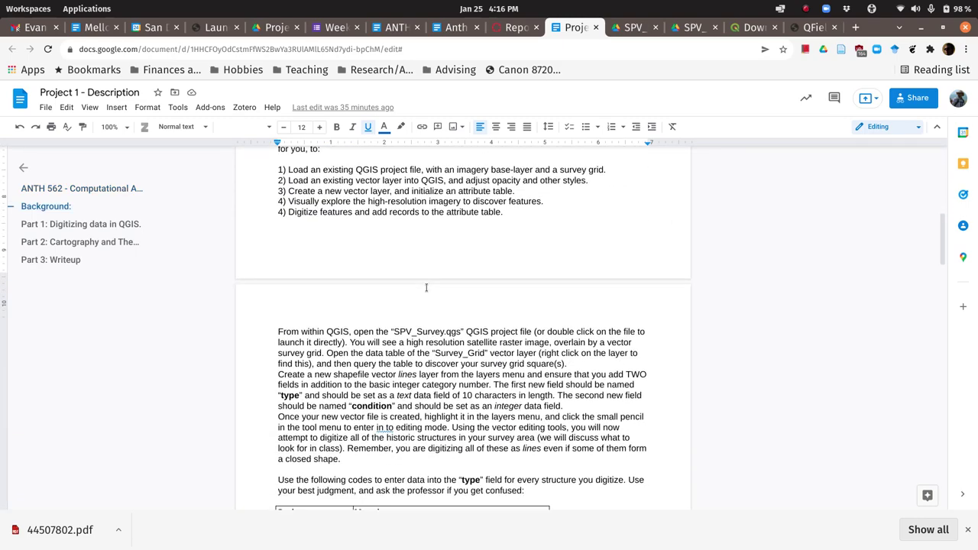
{"action": "scroll", "coordinate": [427, 287], "scroll_direction": "down", "scroll_amount": 1}
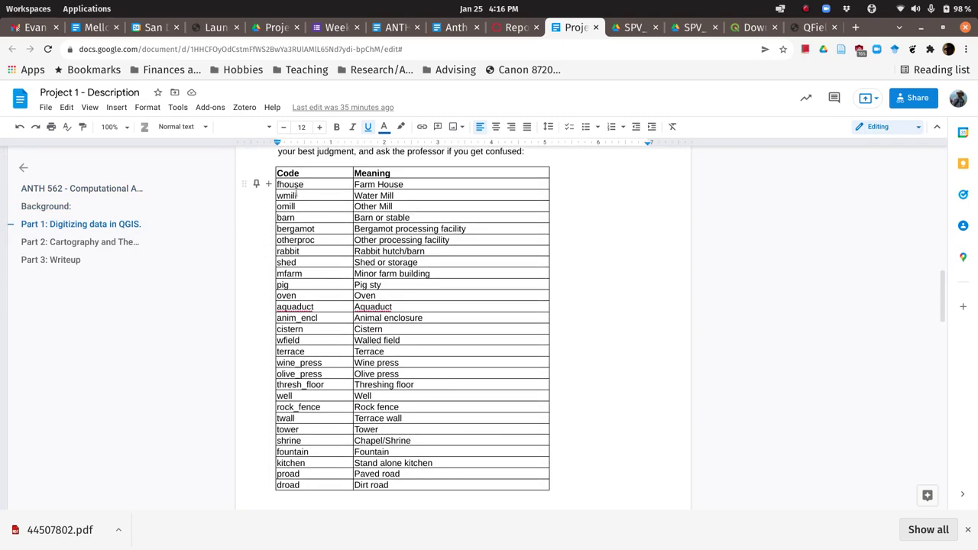
{"action": "scroll", "coordinate": [366, 308], "scroll_direction": "up", "scroll_amount": 2}
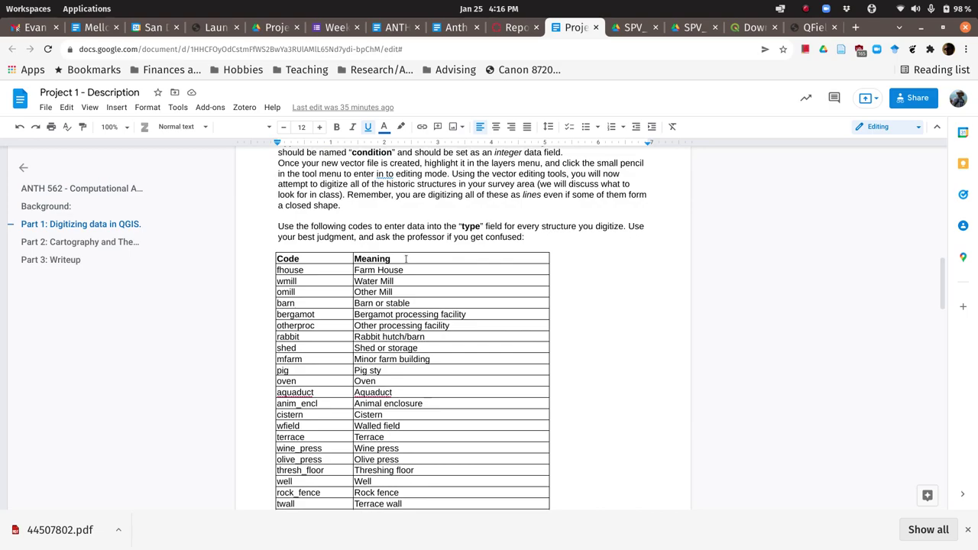
{"action": "scroll", "coordinate": [256, 336], "scroll_direction": "down", "scroll_amount": 4}
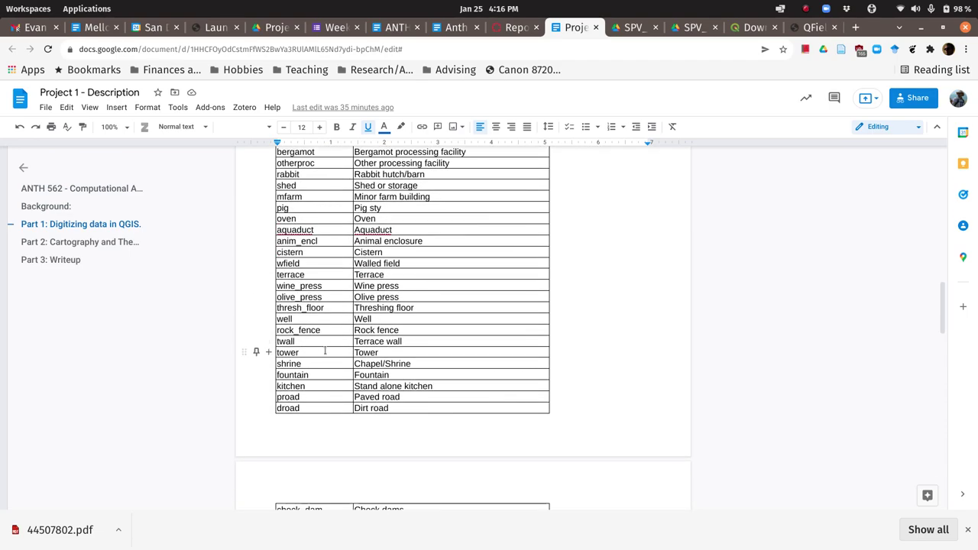
{"action": "left_click", "coordinate": [21, 14]}
{"action": "left_click", "coordinate": [510, 361]}
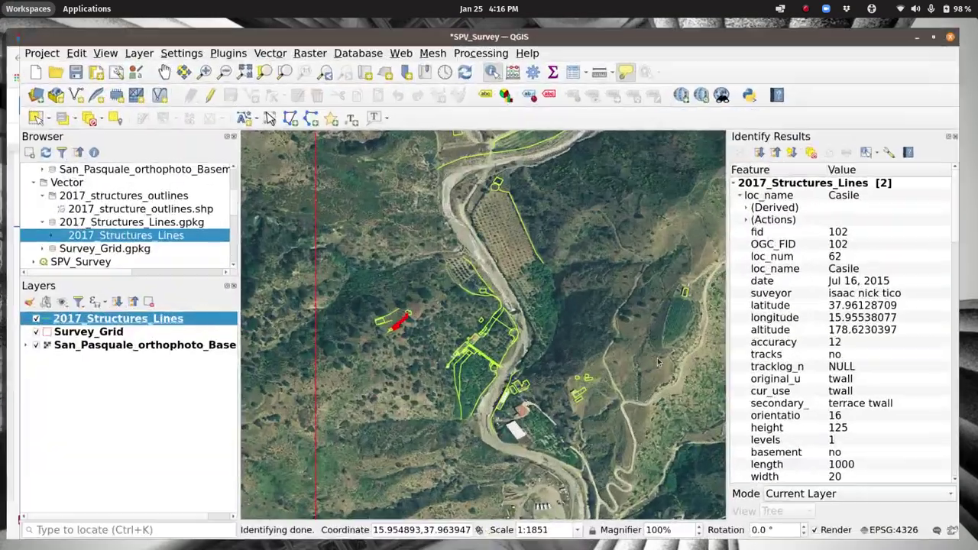
Identify the Casile terrace wall line (fid 88), then zoom the map out to 1:5184.
{"action": "left_click", "coordinate": [496, 374]}
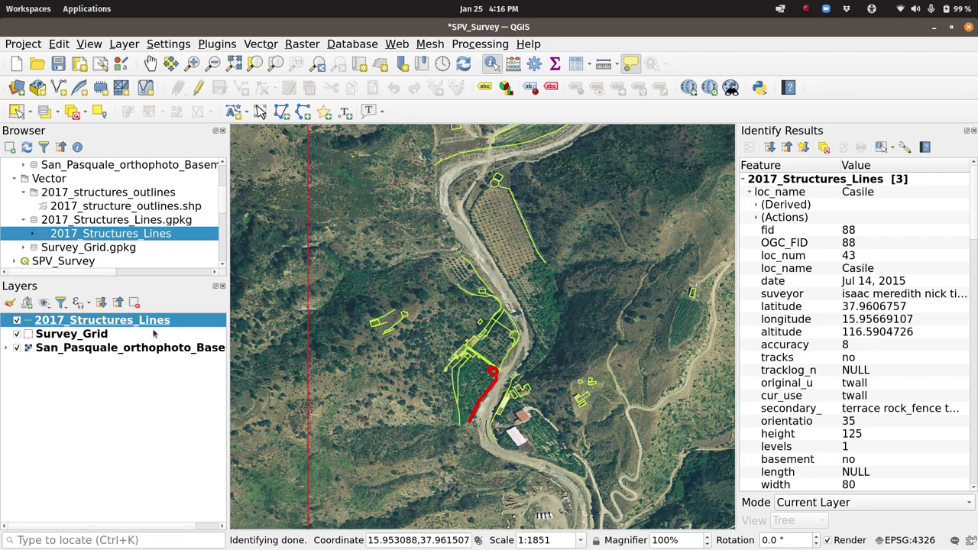
{"action": "scroll", "coordinate": [450, 301], "scroll_direction": "down", "scroll_amount": 2}
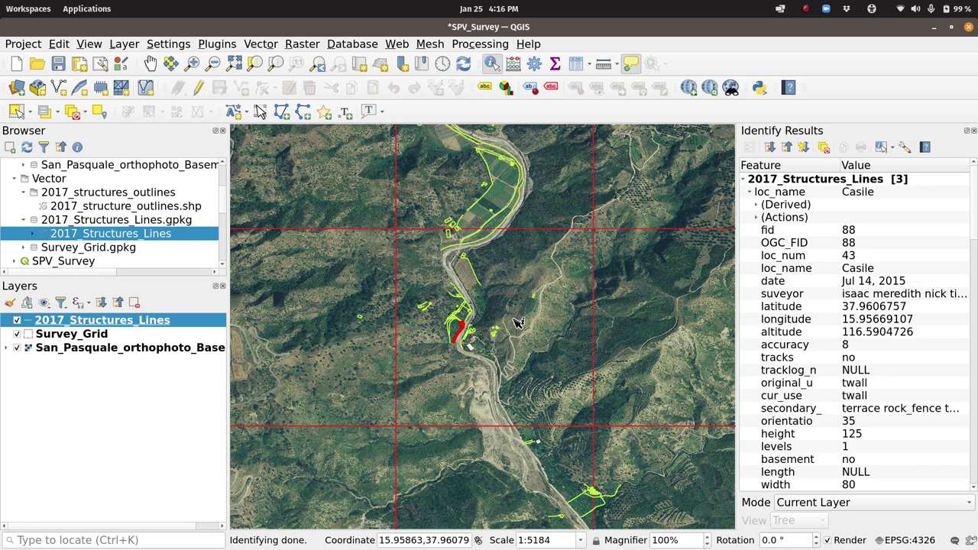
Save SPV_Survey to its existing project file via Project > Save, then close the reopened menu.
{"action": "left_click", "coordinate": [24, 44]}
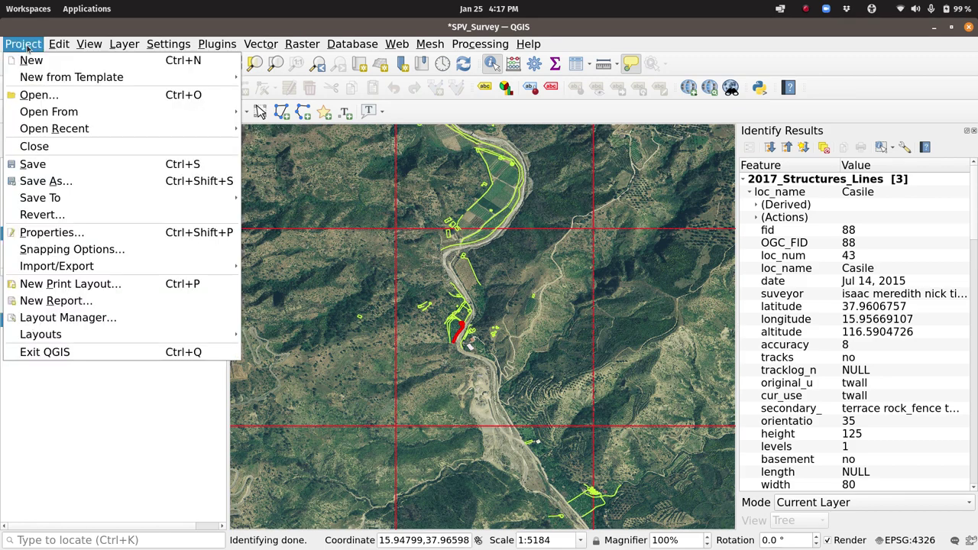
{"action": "left_click", "coordinate": [57, 167]}
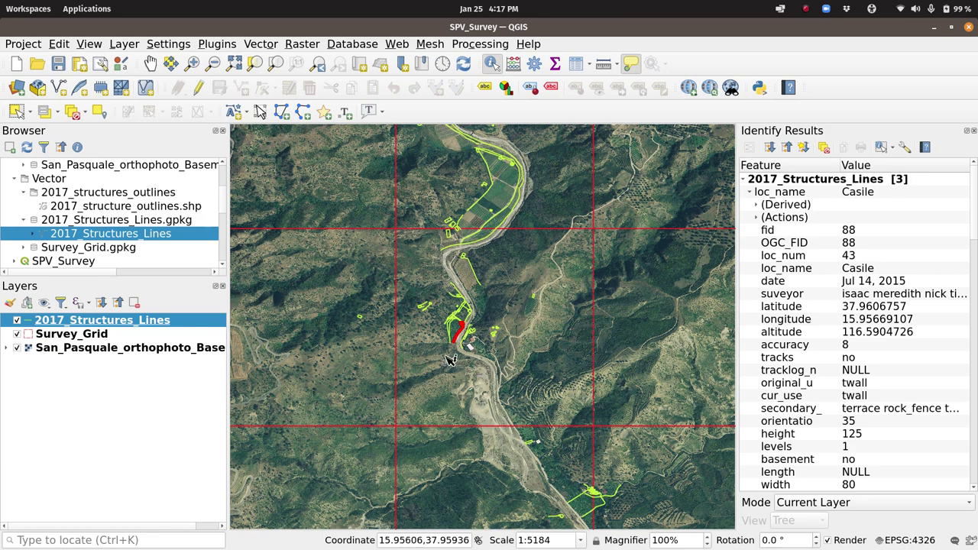
{"action": "left_click", "coordinate": [29, 46]}
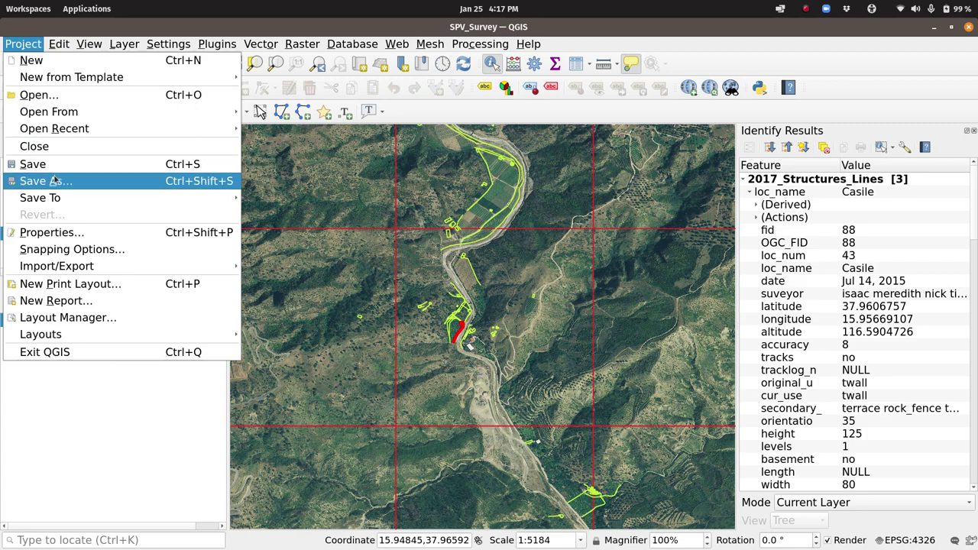
{"action": "left_click", "coordinate": [413, 321]}
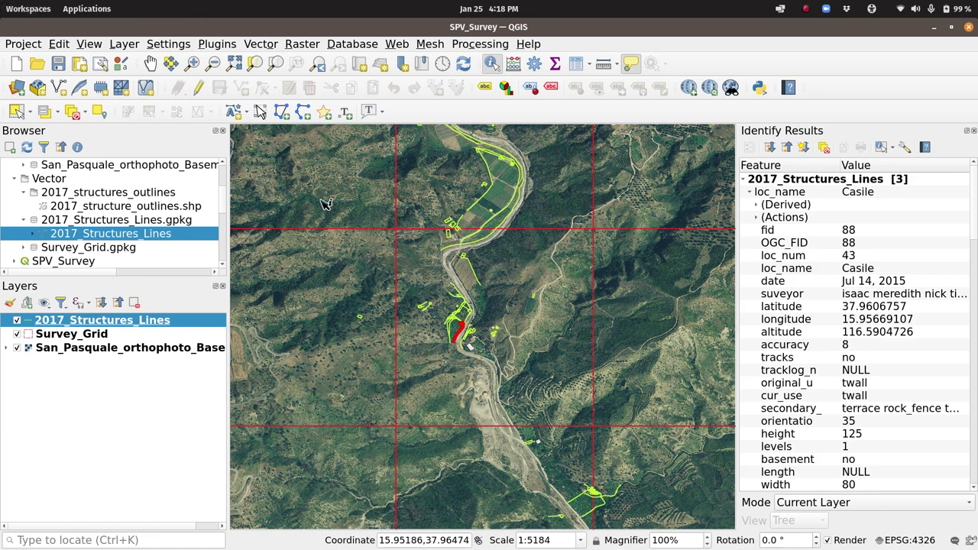
Use Save As, appending _red_grid_yellow_features to the SPV_Survey file name.
{"action": "left_click", "coordinate": [23, 44]}
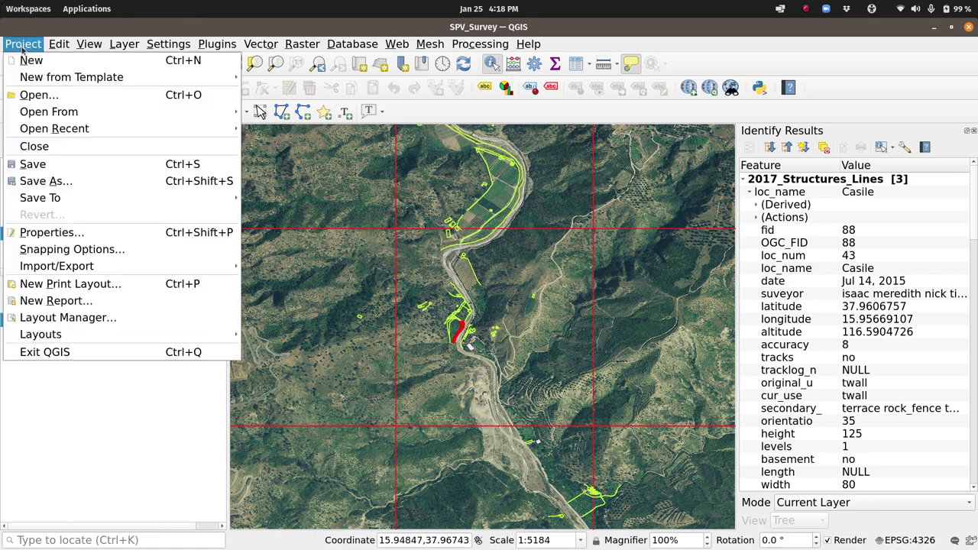
{"action": "left_click", "coordinate": [81, 184]}
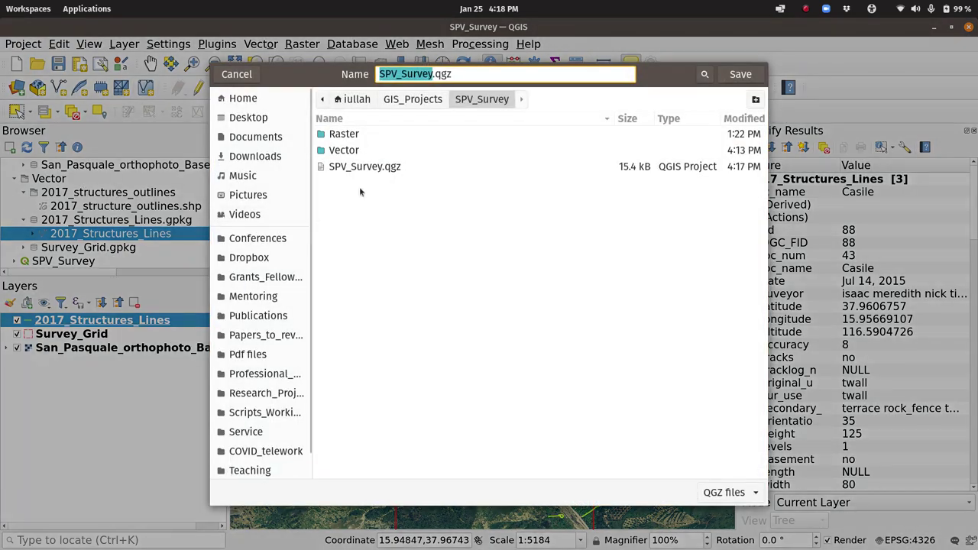
{"action": "left_click", "coordinate": [432, 73]}
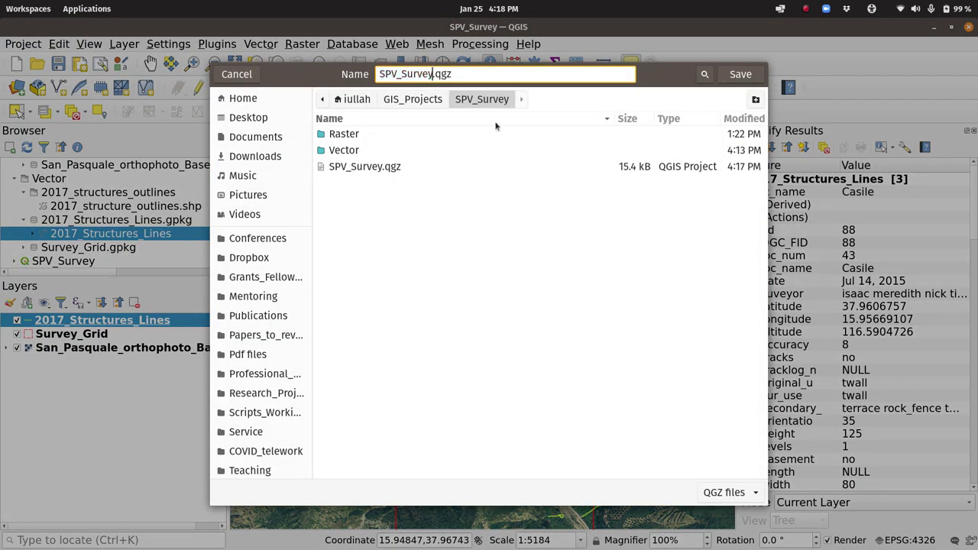
{"action": "type", "text": "_red_grid_yellow"}
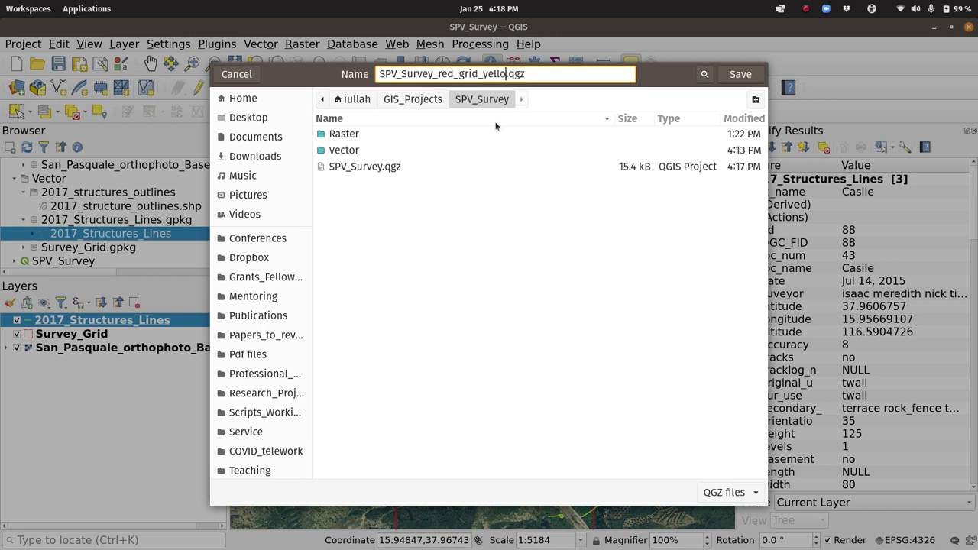
{"action": "type", "text": "_features"}
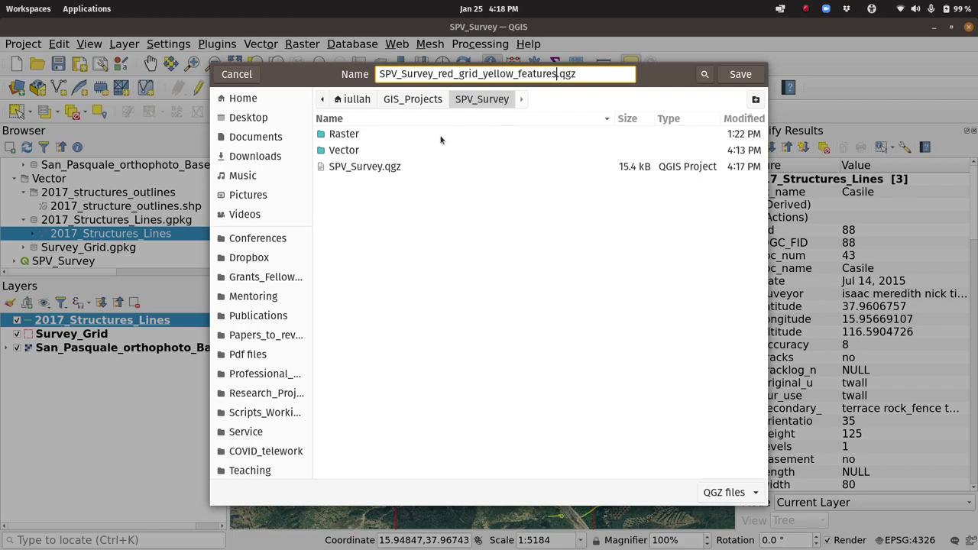
{"action": "left_click", "coordinate": [738, 78]}
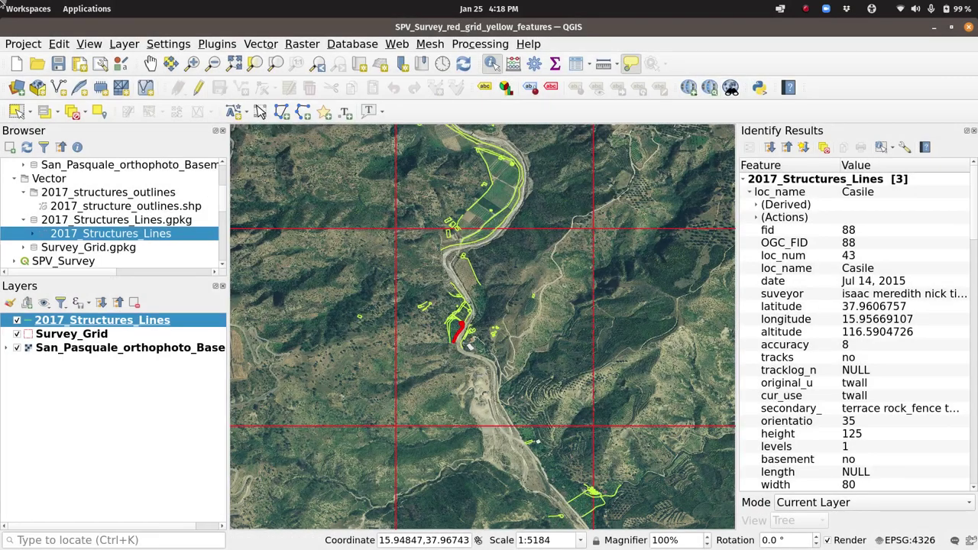
Check in Files that SPV_Survey_red_grid_yellow_features.qgz (15.5 kB) sits beside SPV_Survey.qgz, then return to QGIS.
{"action": "mouse_move", "coordinate": [2, 2]}
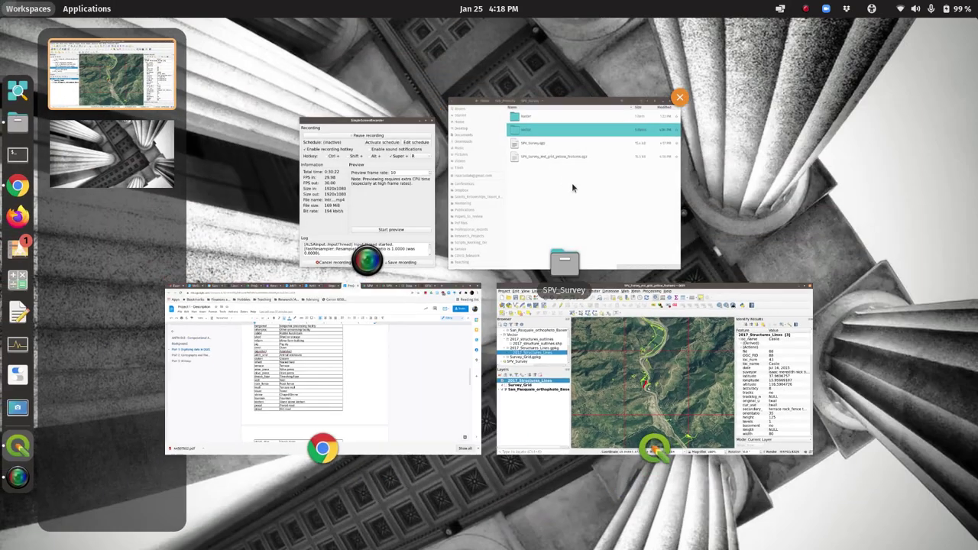
{"action": "left_click", "coordinate": [571, 183]}
{"action": "left_click", "coordinate": [445, 158]}
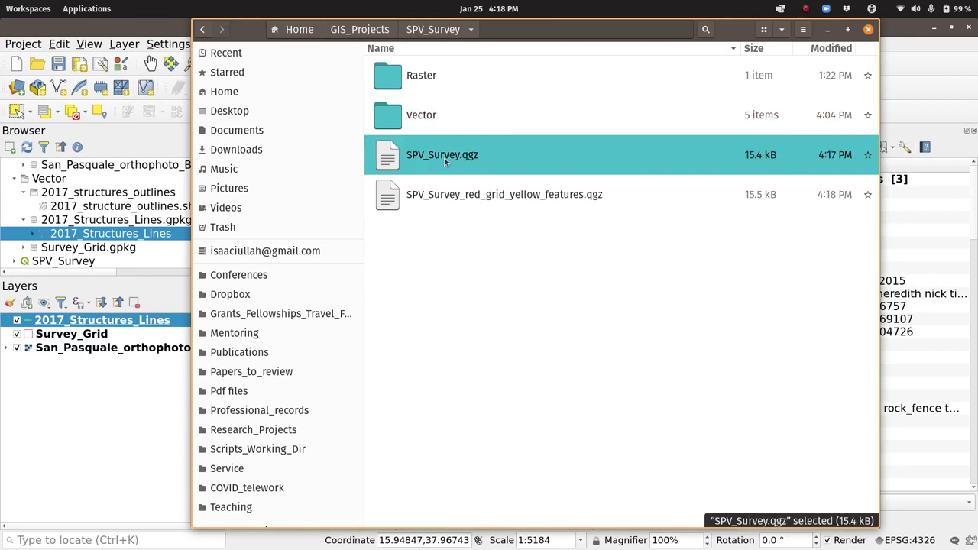
{"action": "left_click", "coordinate": [455, 196]}
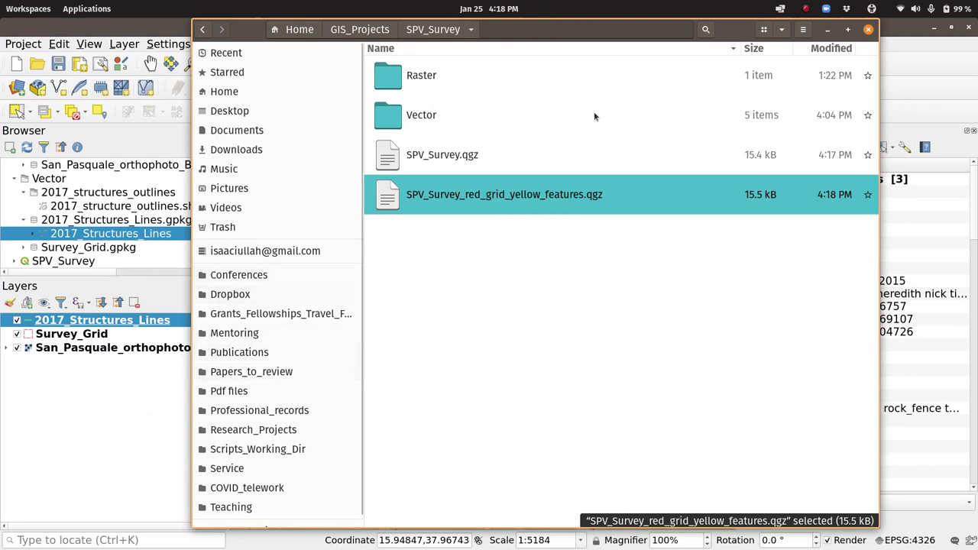
{"action": "left_click", "coordinate": [123, 413]}
{"action": "left_click", "coordinate": [124, 413]}
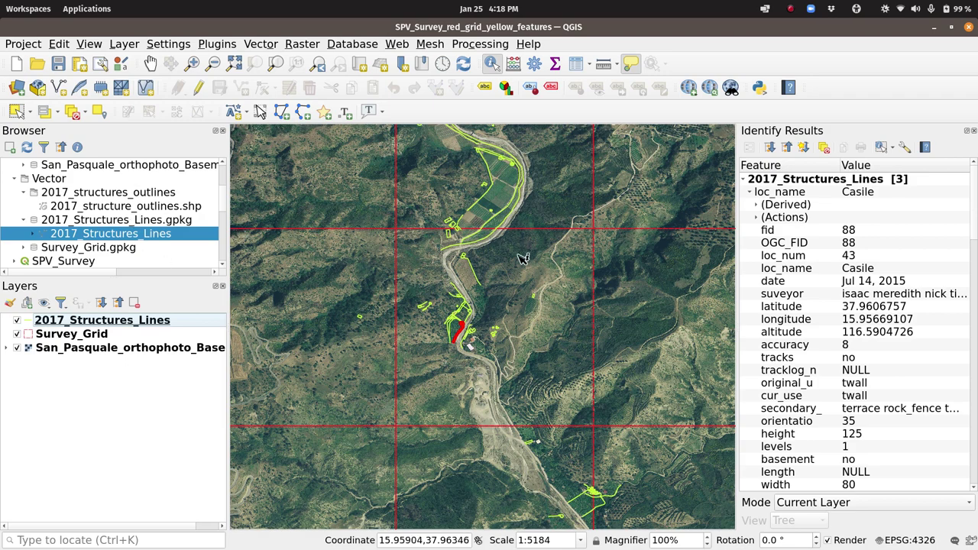
Glance at the Project menu and select 2017_structure_outlines.shp in the Browser panel.
{"action": "mouse_move", "coordinate": [478, 249]}
{"action": "left_click", "coordinate": [26, 45]}
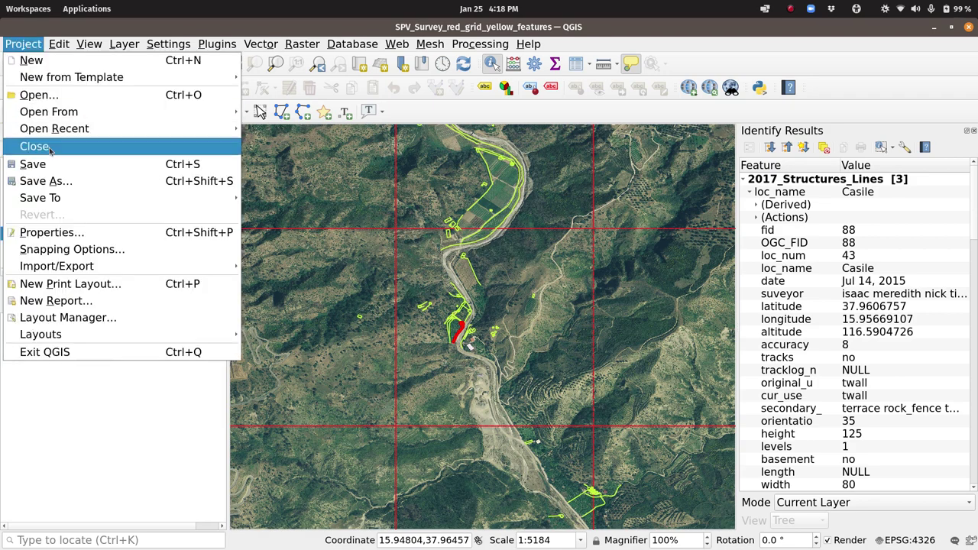
{"action": "left_click", "coordinate": [84, 443]}
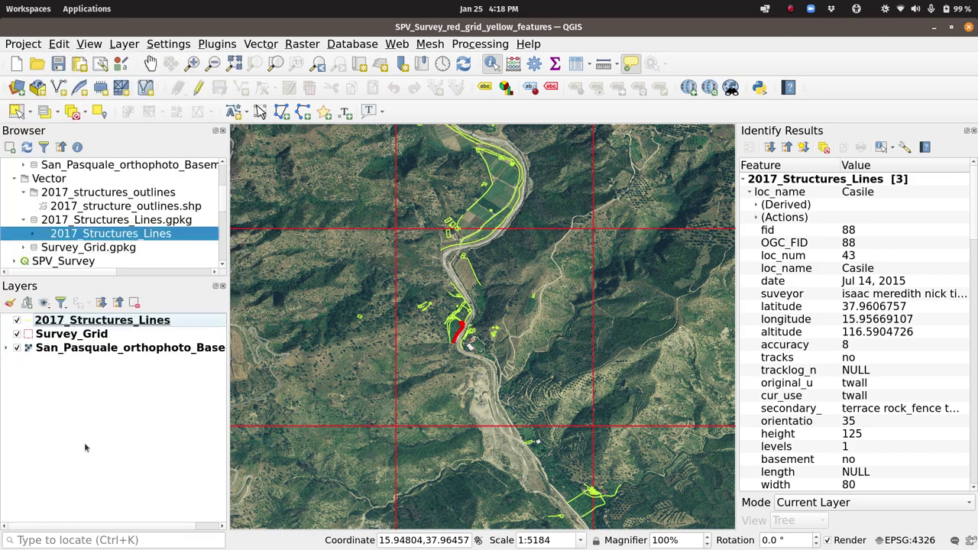
{"action": "left_click", "coordinate": [98, 206]}
{"action": "left_click", "coordinate": [91, 192]}
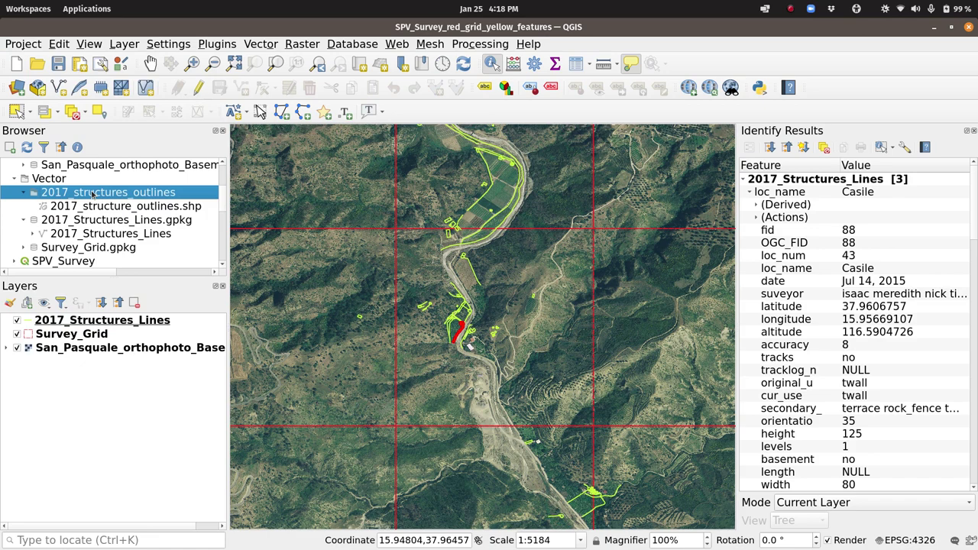
{"action": "left_click", "coordinate": [93, 206]}
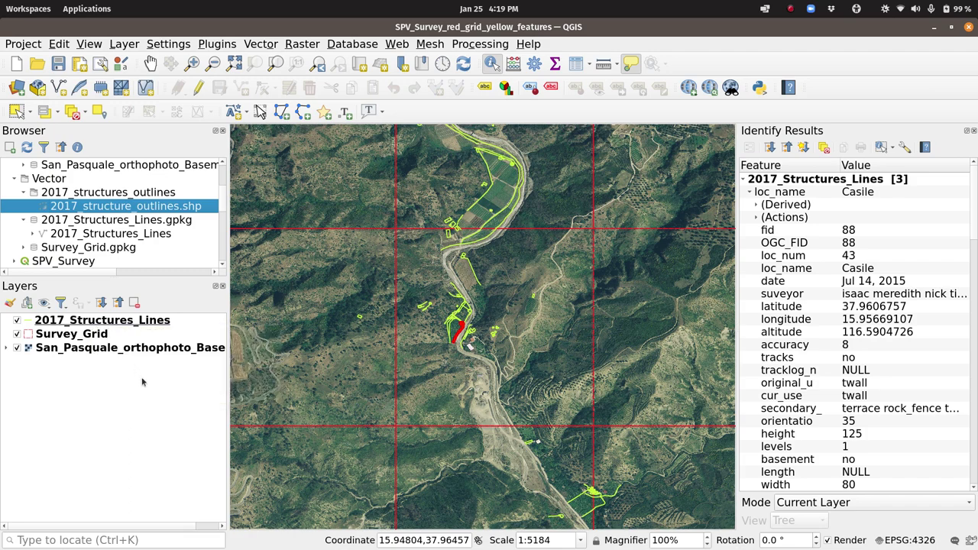
Look over the Project menu again, then bring up the Activities overview of open windows.
{"action": "left_click", "coordinate": [24, 44]}
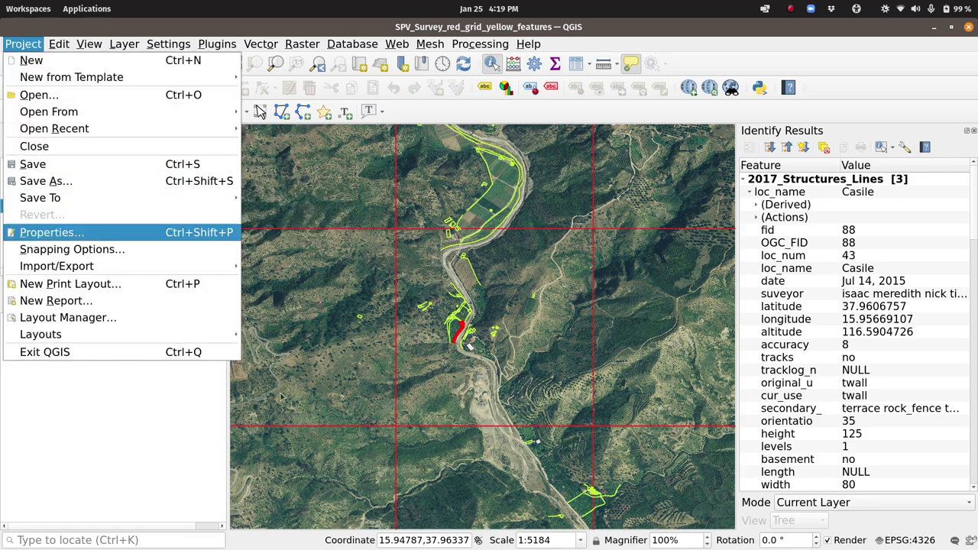
{"action": "left_click", "coordinate": [52, 232]}
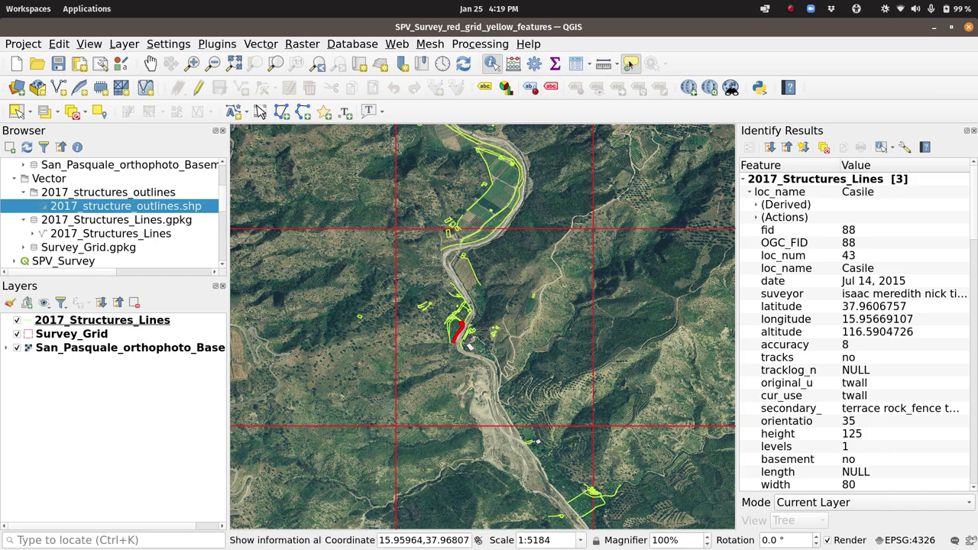
{"action": "left_click", "coordinate": [28, 9]}
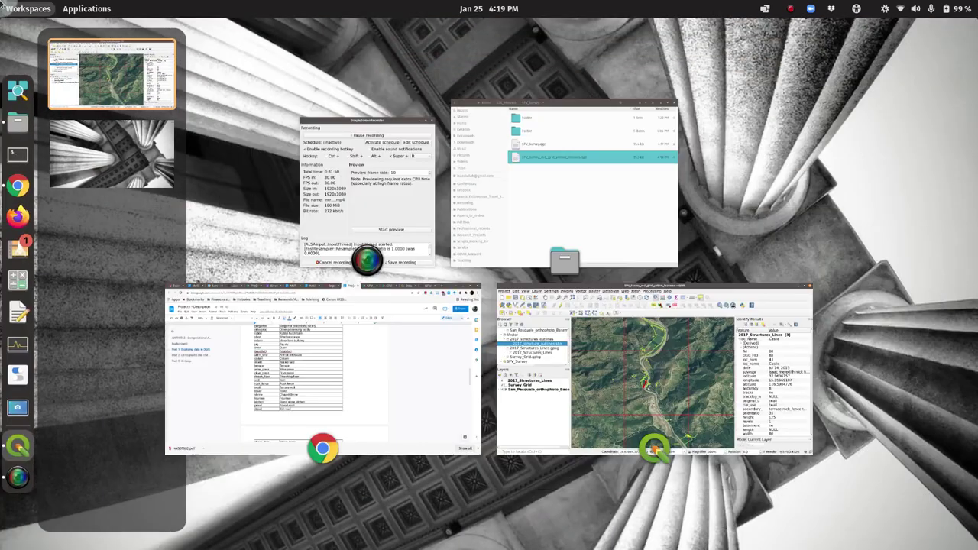